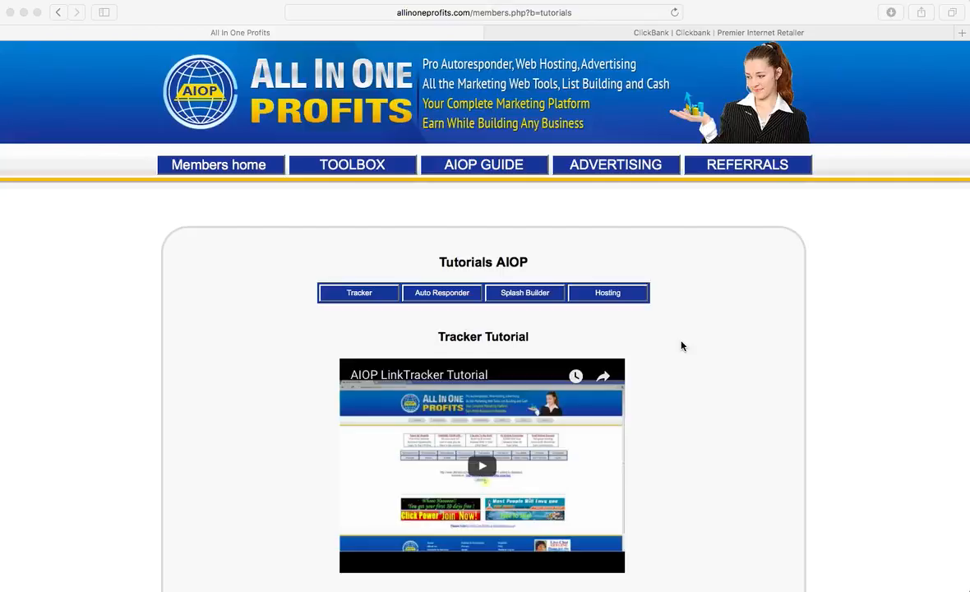
Open the autoresponder tool from the members site and go to its campaign management page
click(343, 167)
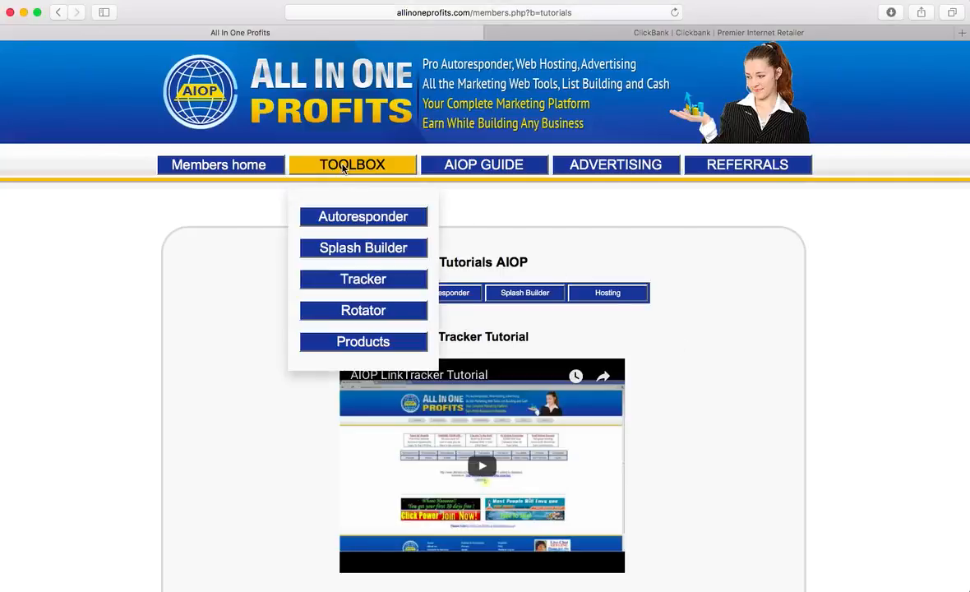
click(339, 226)
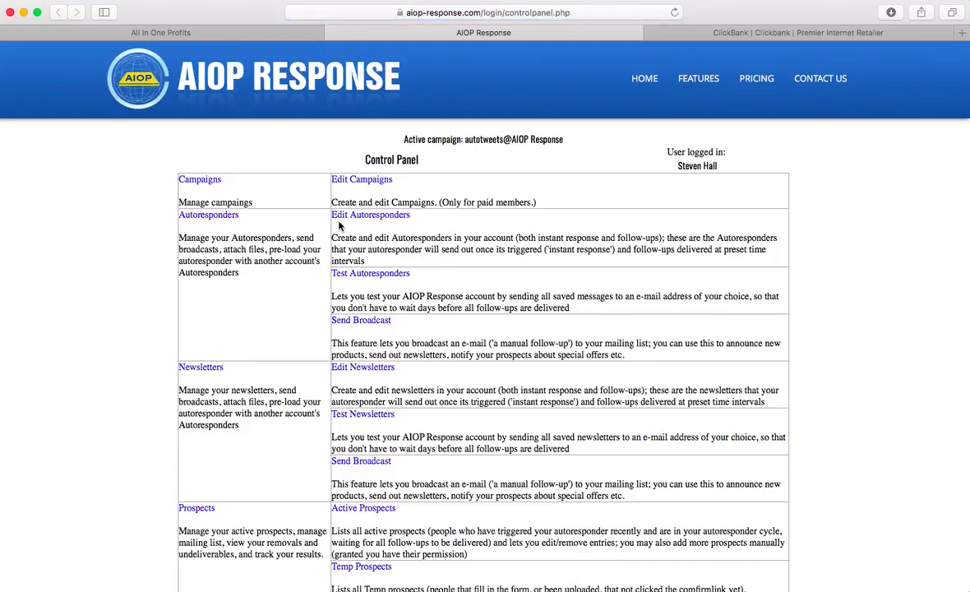
click(199, 183)
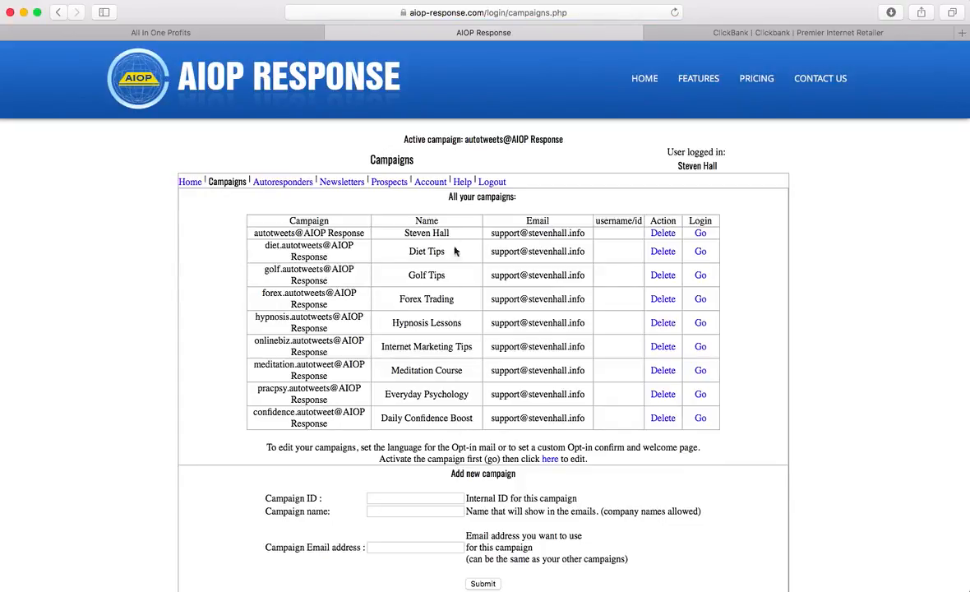
Add a new campaign with the ID "weightlosstips", the name "Weight Loss Tips" and the campaign e-mail address
scroll(457, 383, down, 3)
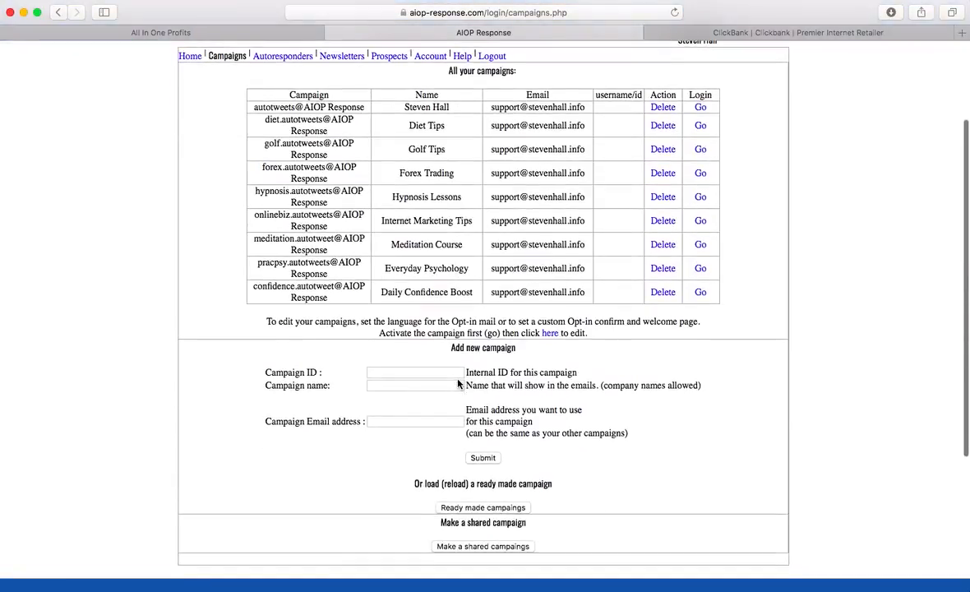
click(376, 372)
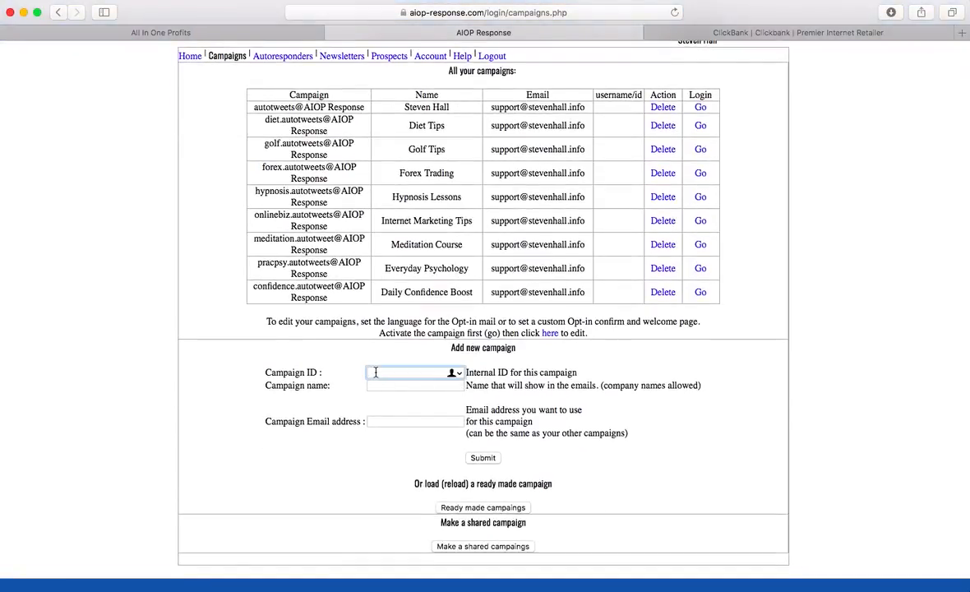
text(weightloss)
text(tips)
click(383, 387)
text(Weight)
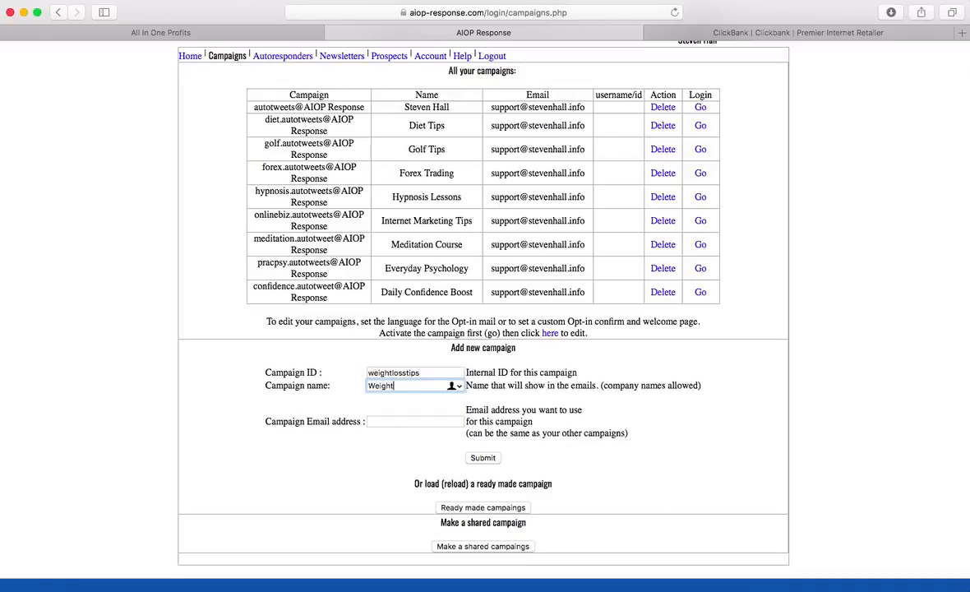
text( Loss Tips)
click(483, 459)
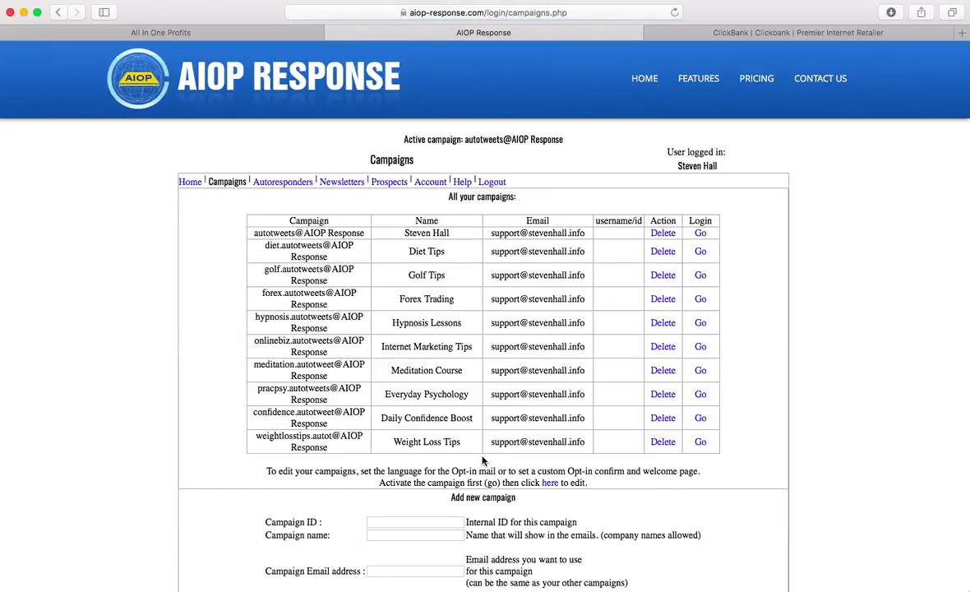
Activate the new Weight Loss Tips campaign and check which campaign is logged in
drag(394, 440, 466, 442)
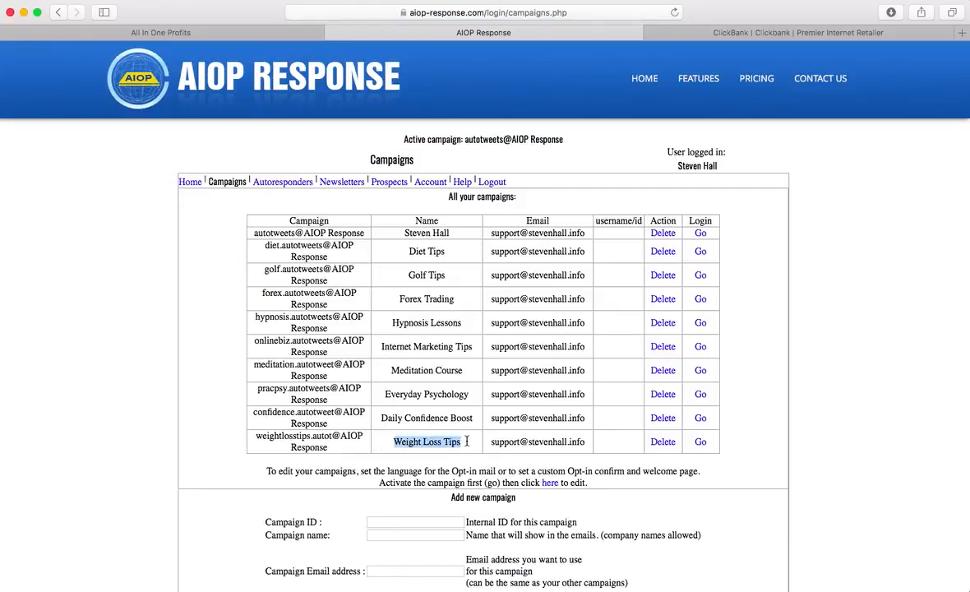
drag(401, 234, 463, 235)
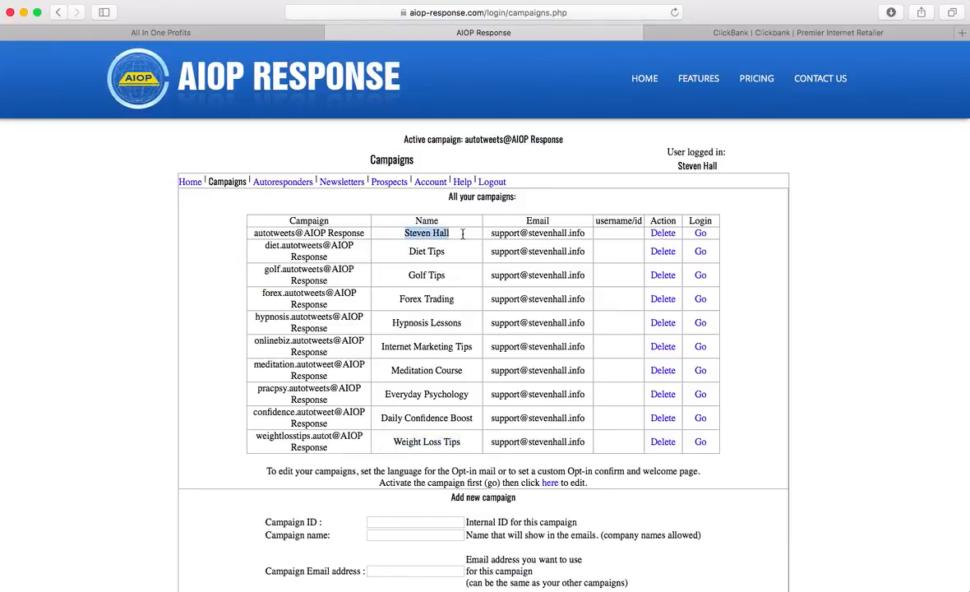
drag(675, 167, 743, 165)
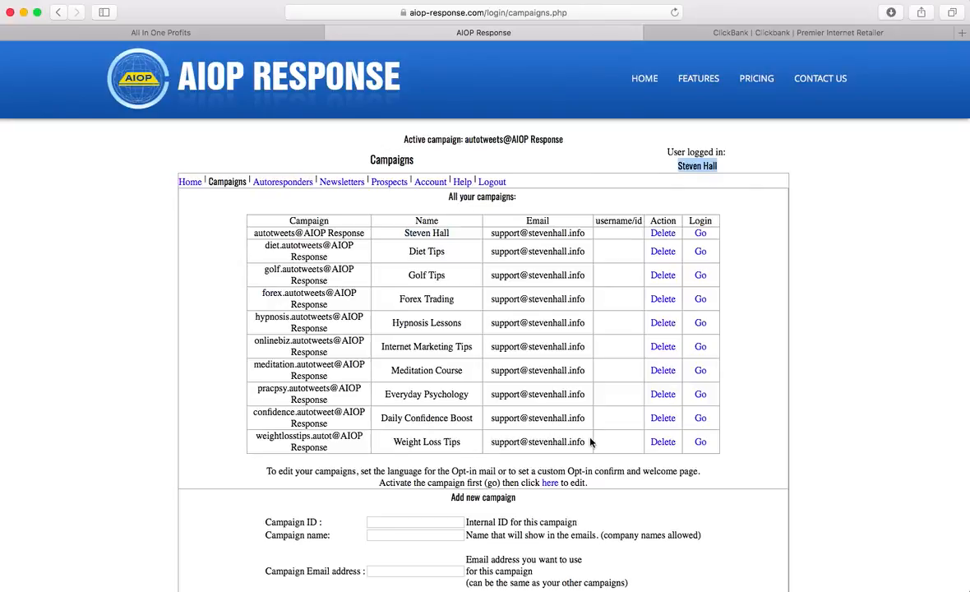
click(699, 443)
drag(667, 166, 756, 167)
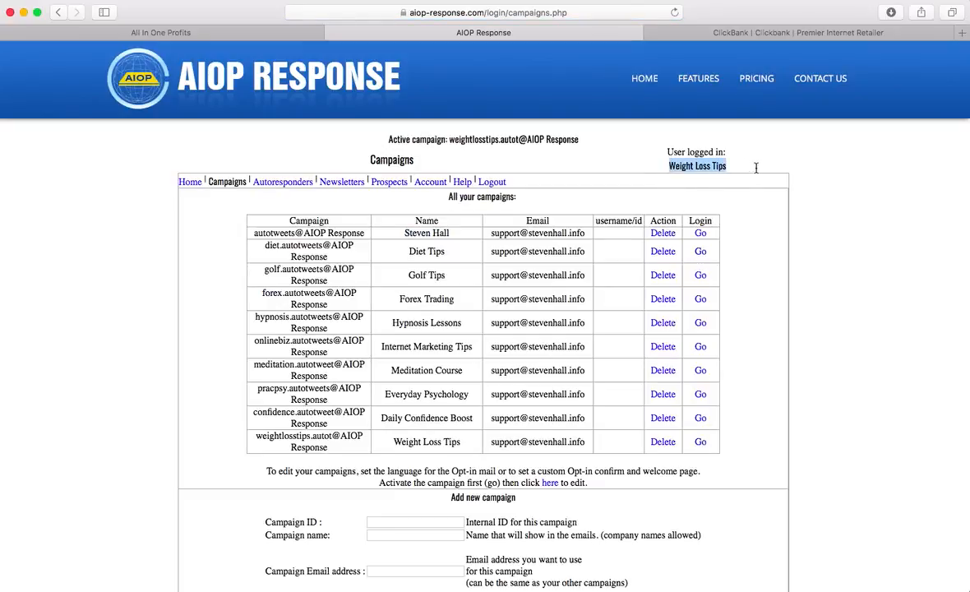
Open the autoresponder message editor for the active Weight Loss Tips campaign
click(278, 183)
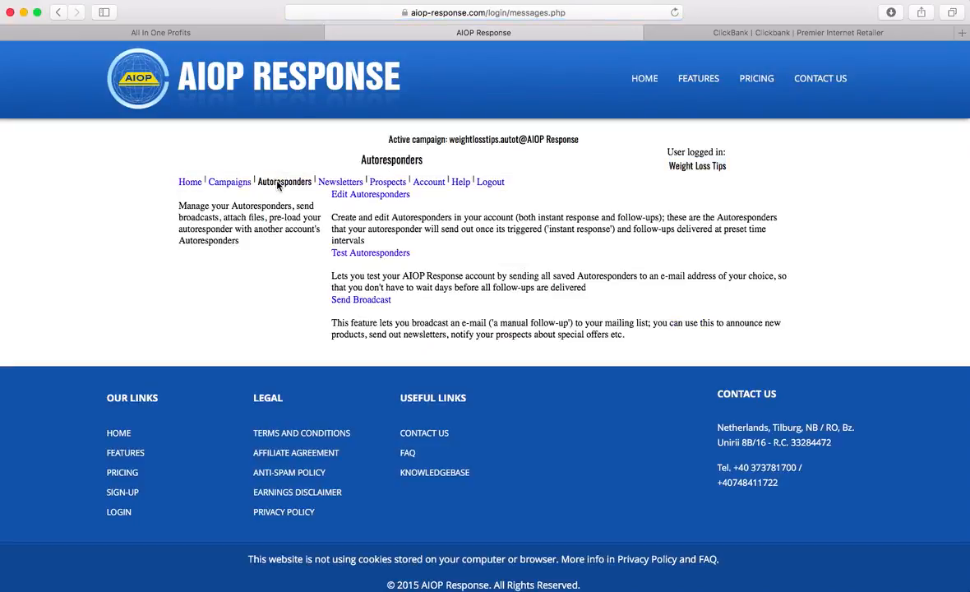
click(359, 199)
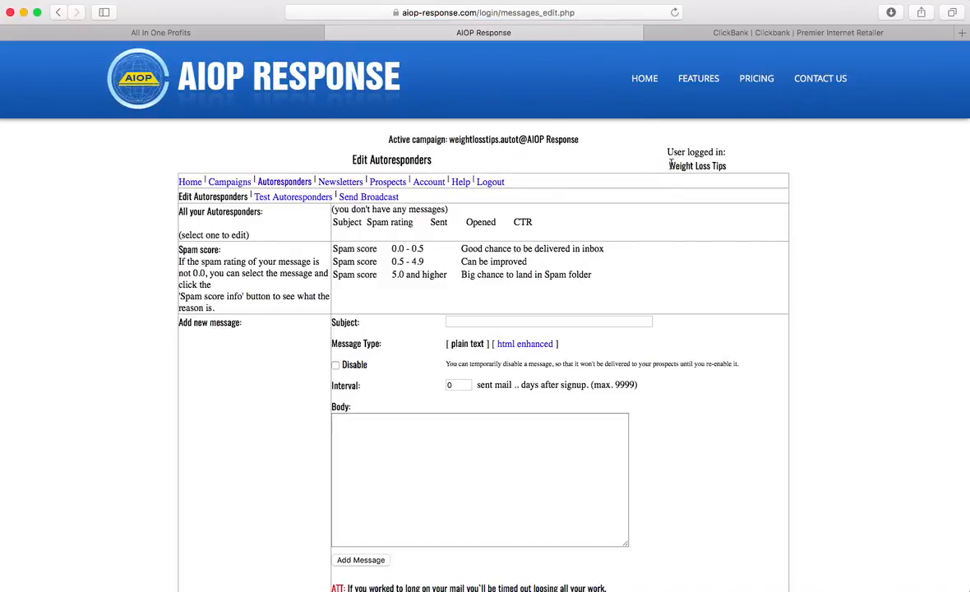
drag(670, 163, 748, 164)
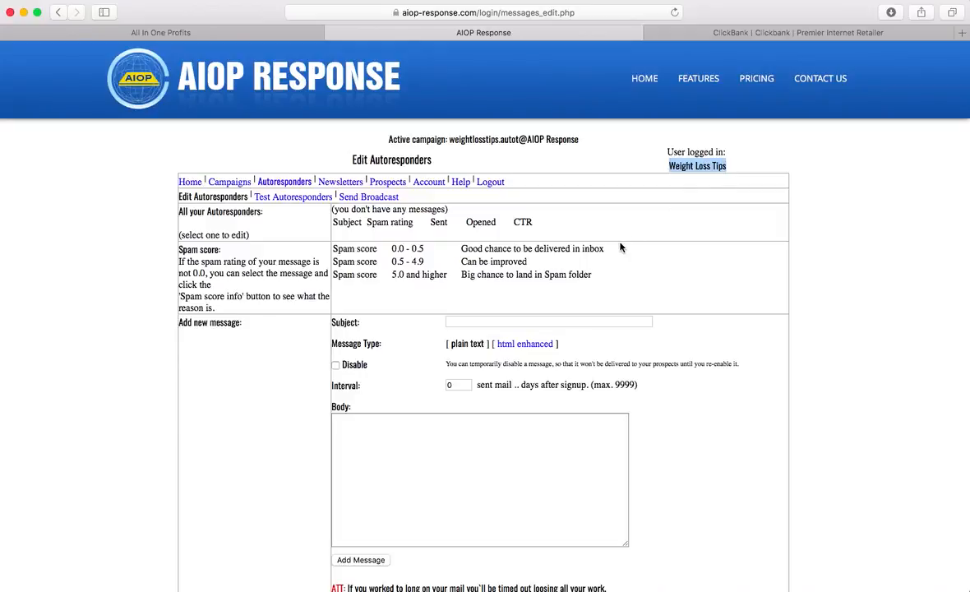
Set the new autoresponder message's subject to "Here's your free book :)"
scroll(621, 246, down, 3)
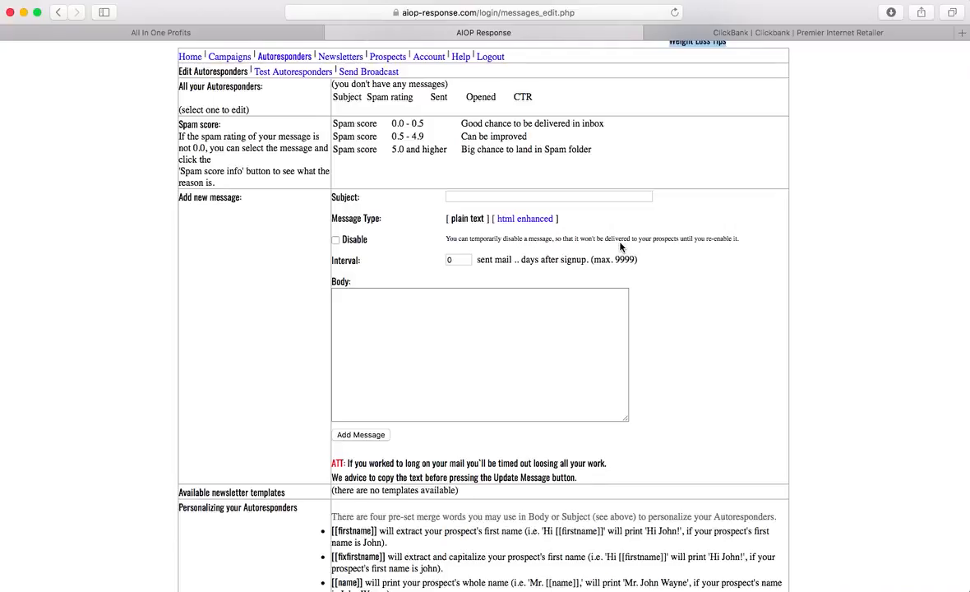
click(465, 195)
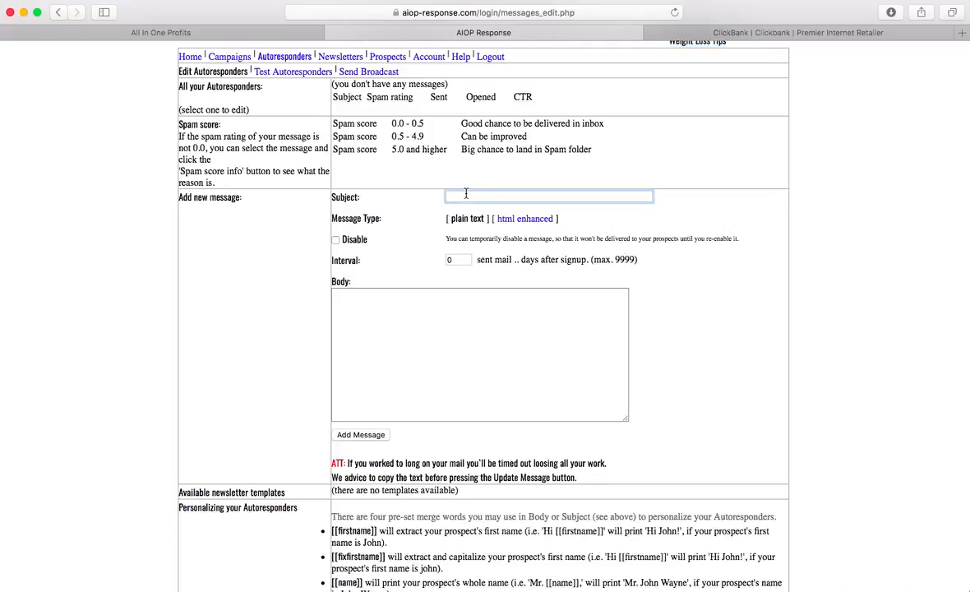
text(Welcome)
key(BackSpace)
key(BackSpace)
key(BackSpace)
key(BackSpace)
key(BackSpace)
key(BackSpace)
key(BackSpace)
key(BackSpace)
text(Here's your free book :))
Start the body with "Hi" and "Thank you so much for subscribing to my weight loss tips newsletter, as promised, here's your free book..."
click(364, 393)
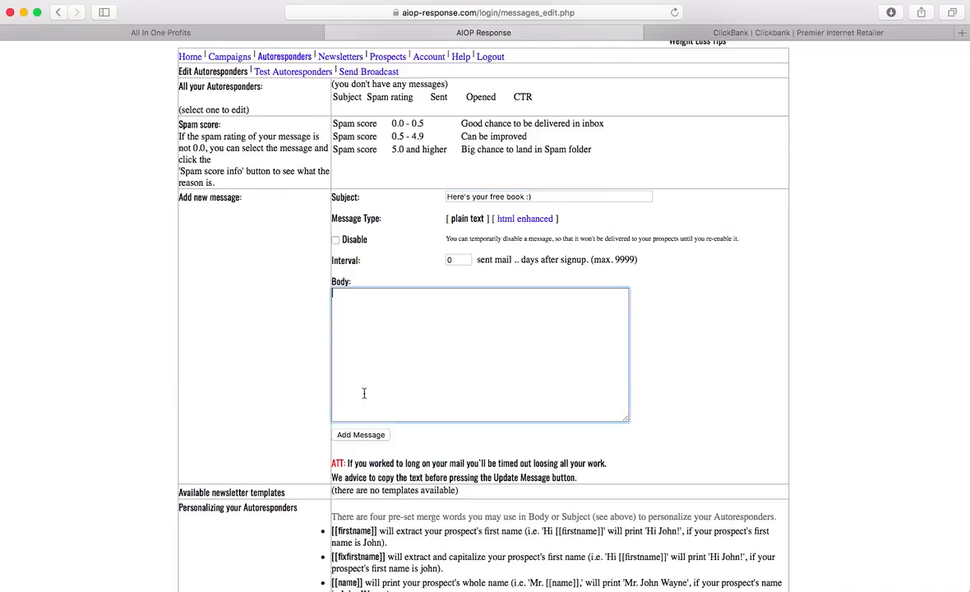
text(Hi)
key(Return)
key(Return)
text(Thank you so much for subscribe)
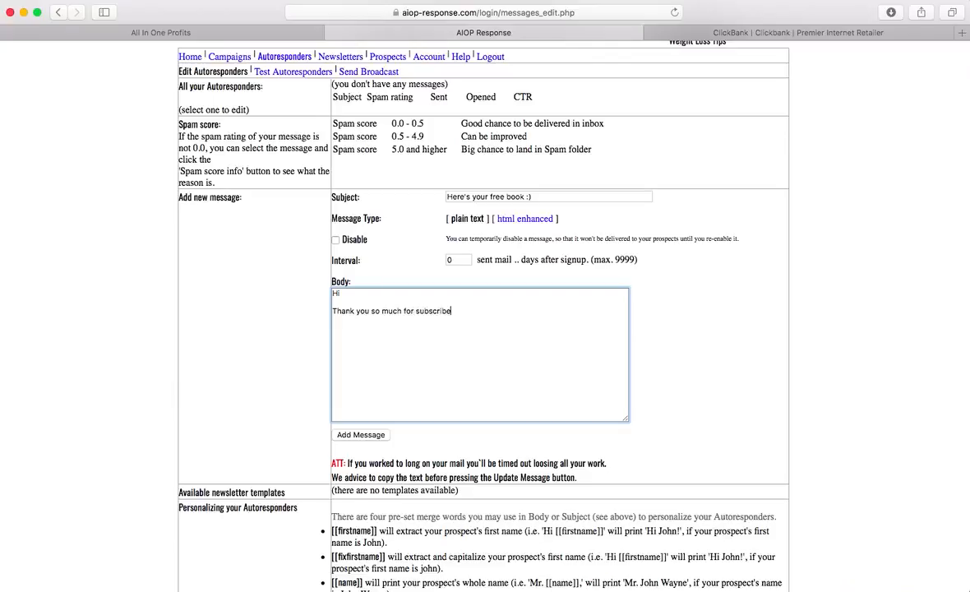
key(BackSpace)
text(ing to my weight loss tips newsletter, as pro)
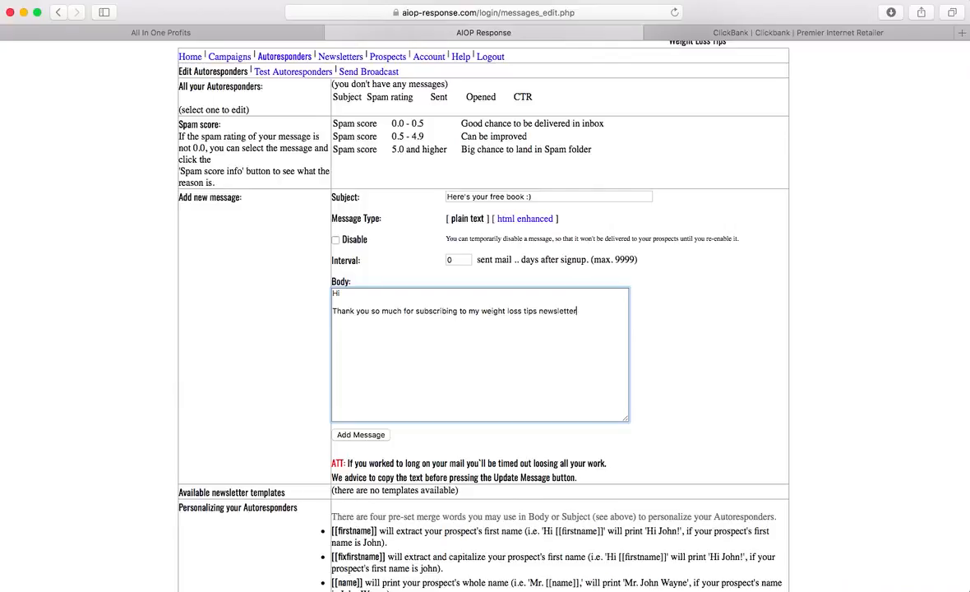
text(mised, here's your free book)
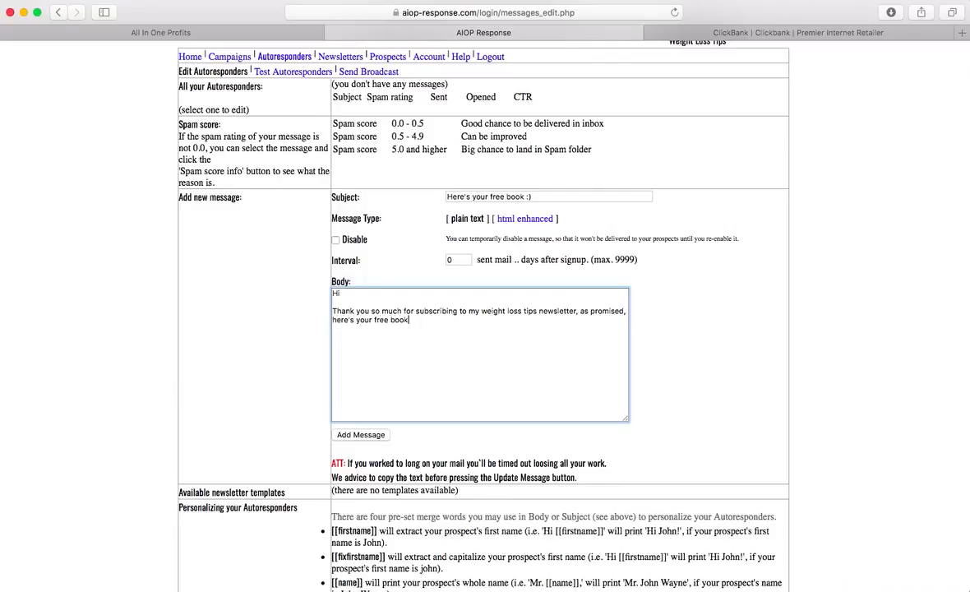
text(...)
Add the placeholder "LINK" and the line "I hope you enjoy it!" as separate paragraphs below the opening text
key(Return)
key(Return)
text(LIN)
text(K)
text(I hope you en)
text(joy it!)
key(Return)
key(Return)
Finish the body with the closing "Speak Soon," and the sender's first name on the next line
text(Speak Soon,)
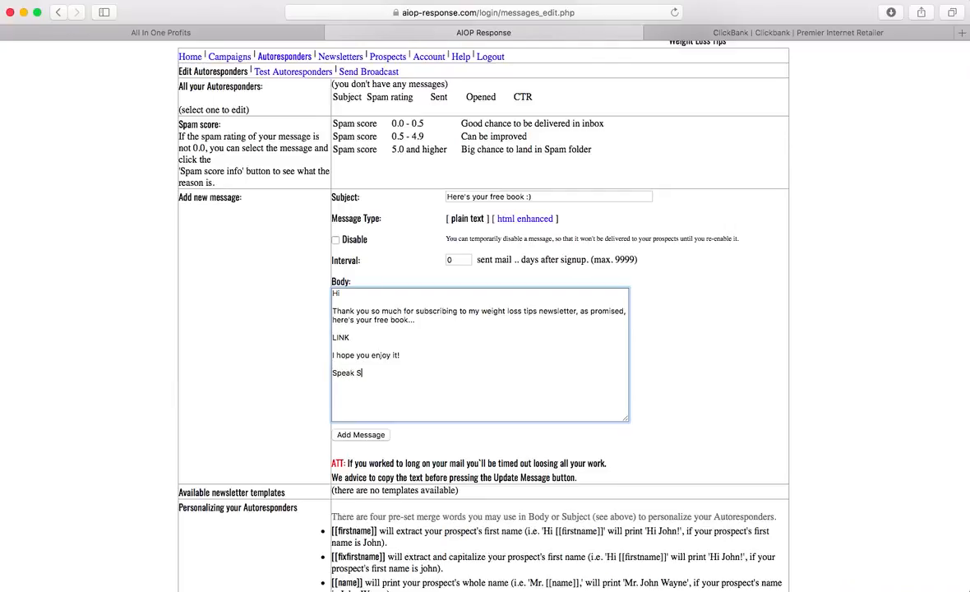
text(]jamie)
key(BackSpace)
key(BackSpace)
key(BackSpace)
key(BackSpace)
key(BackSpace)
key(BackSpace)
key(Return)
text(Steve)
Change the greeting at the start of the message body to "Hello"
click(345, 295)
key(BackSpace)
text(ello)
Replace the closing line with "Kind regards," and add the message to the campaign's autoresponders
drag(376, 373, 307, 372)
text(Kind regards)
text(n)
key(BackSpace)
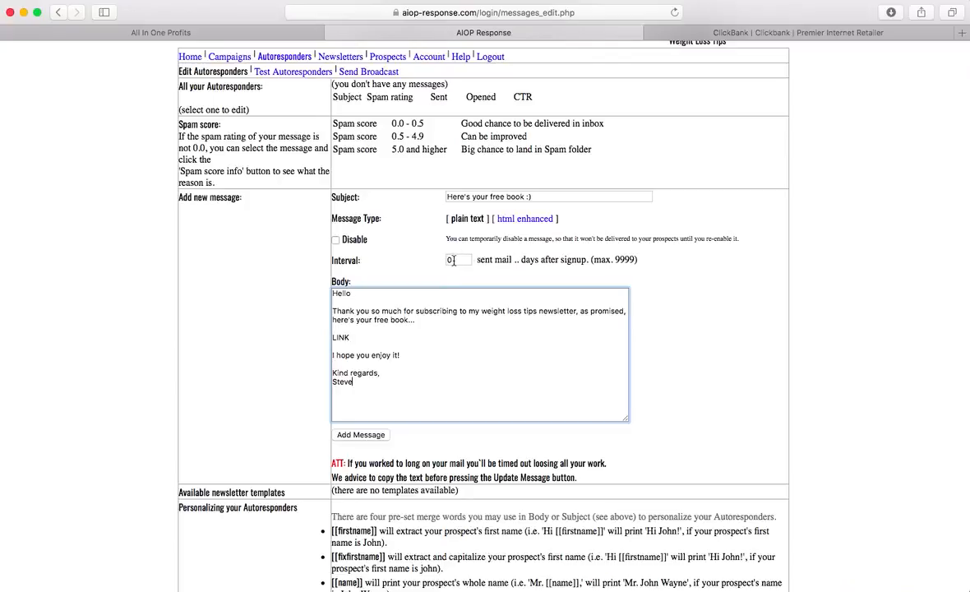
scroll(485, 261, down, 3)
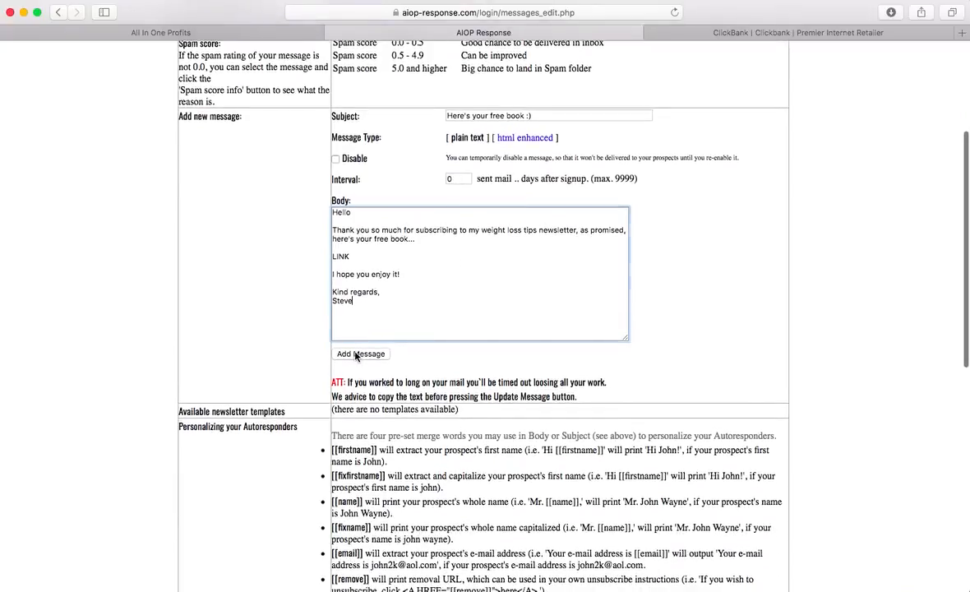
click(356, 354)
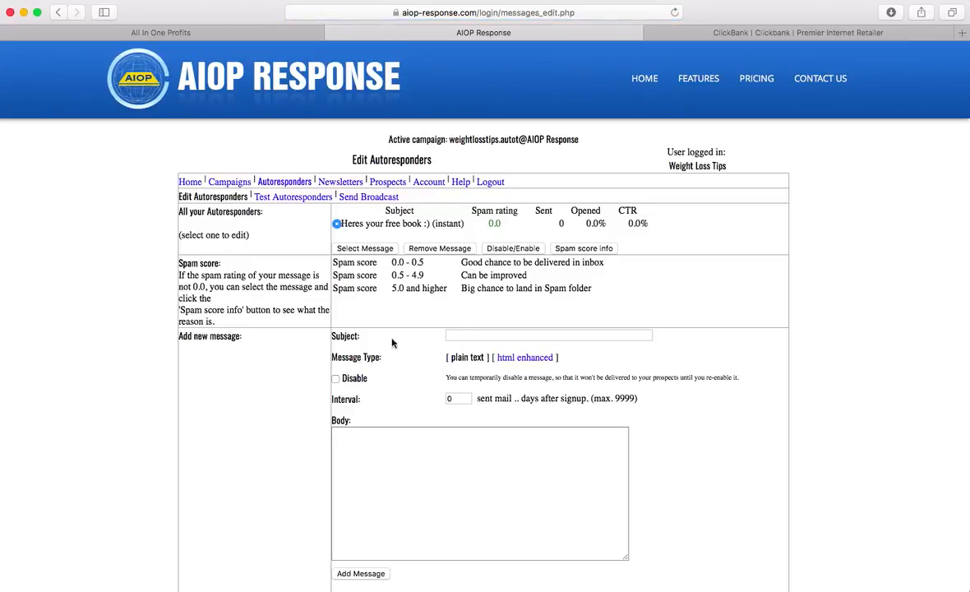
Set the subject of a second autoresponder message to "I saw this and thought of you..."
scroll(388, 356, down, 3)
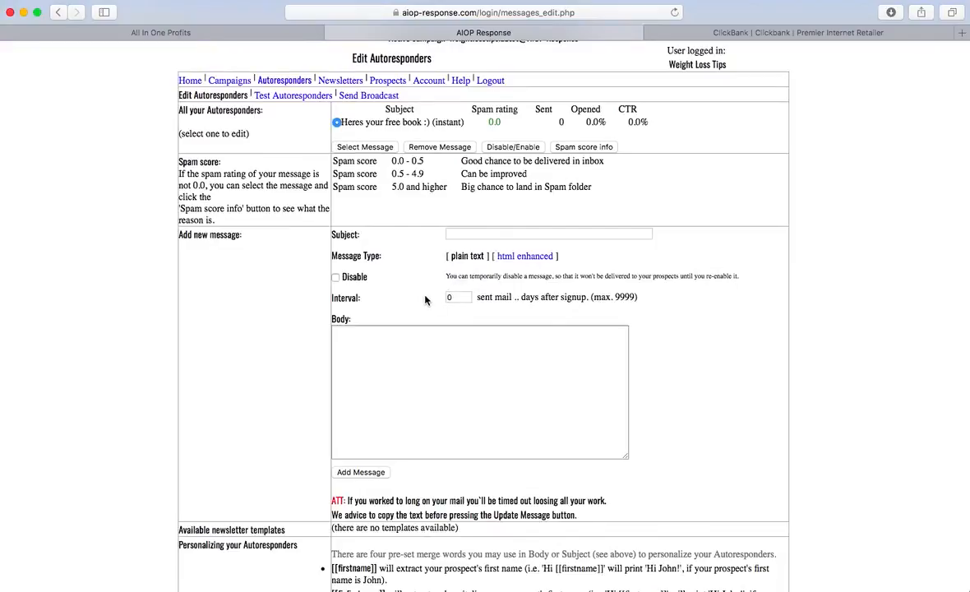
click(454, 235)
text(Hi Again)
key(BackSpace)
key(BackSpace)
key(BackSpace)
key(BackSpace)
key(BackSpace)
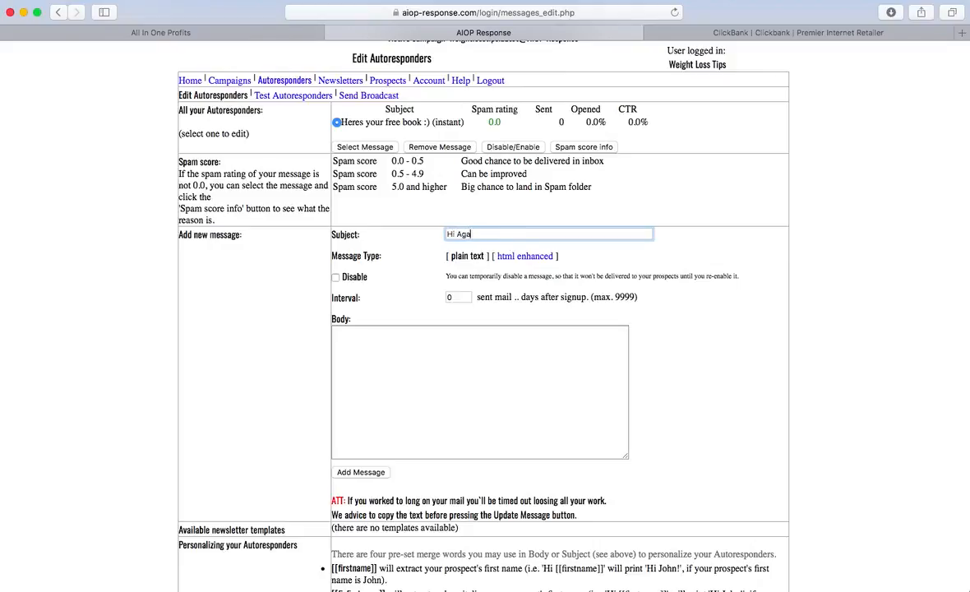
text(Ag)
key(BackSpace)
key(BackSpace)
key(BackSpace)
key(BackSpace)
key(BackSpace)
text(I saw this and thought of )
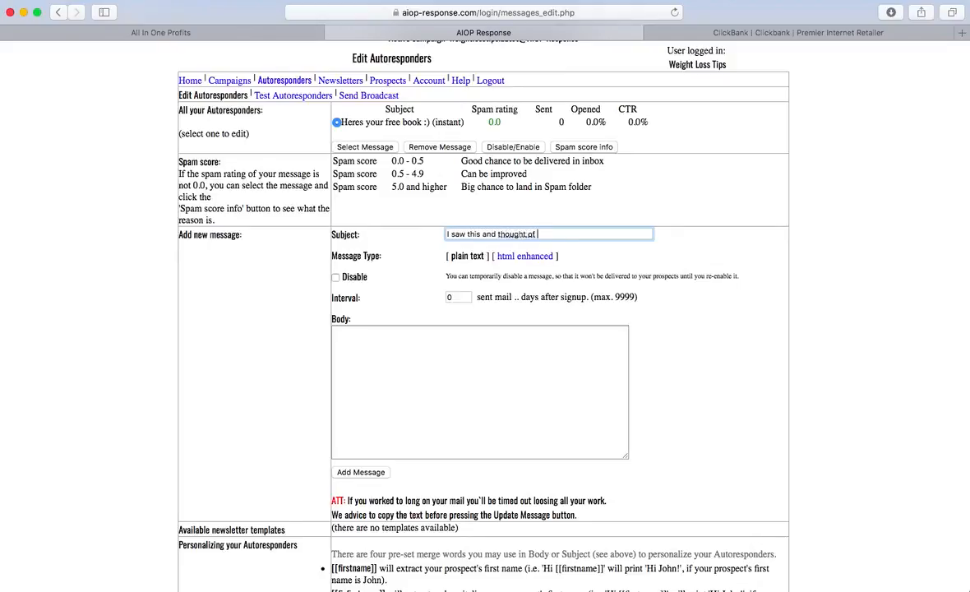
text(you...)
Set the second message's sending interval to 2 days and begin its body with "Hi again"
key(Tab)
key(BackSpace)
text(2)
click(436, 363)
text(Hi again)
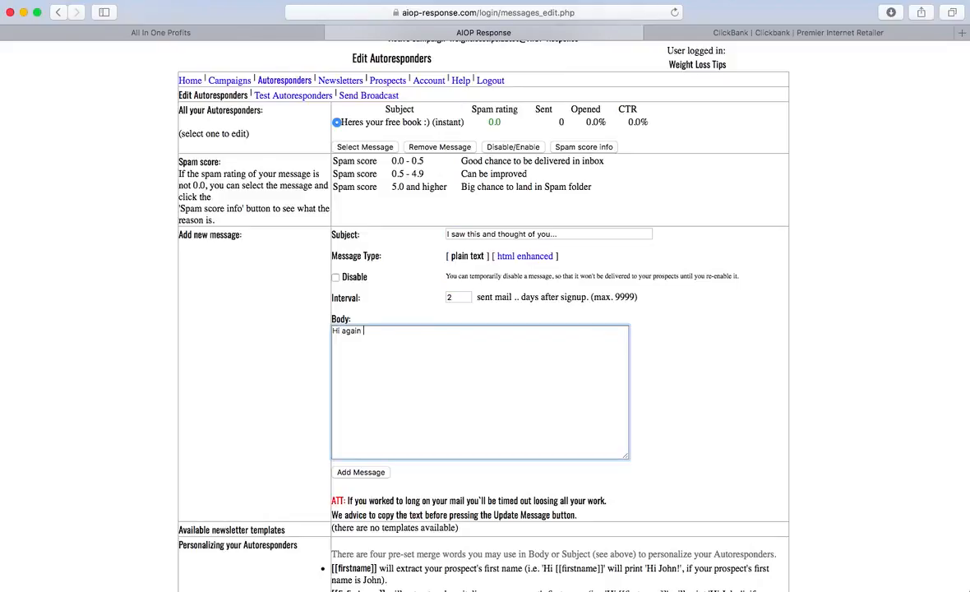
Copy the [[firstname]] merge word from the personalization list into the greeting after "Hi again", separated by a space
scroll(395, 133, down, 10)
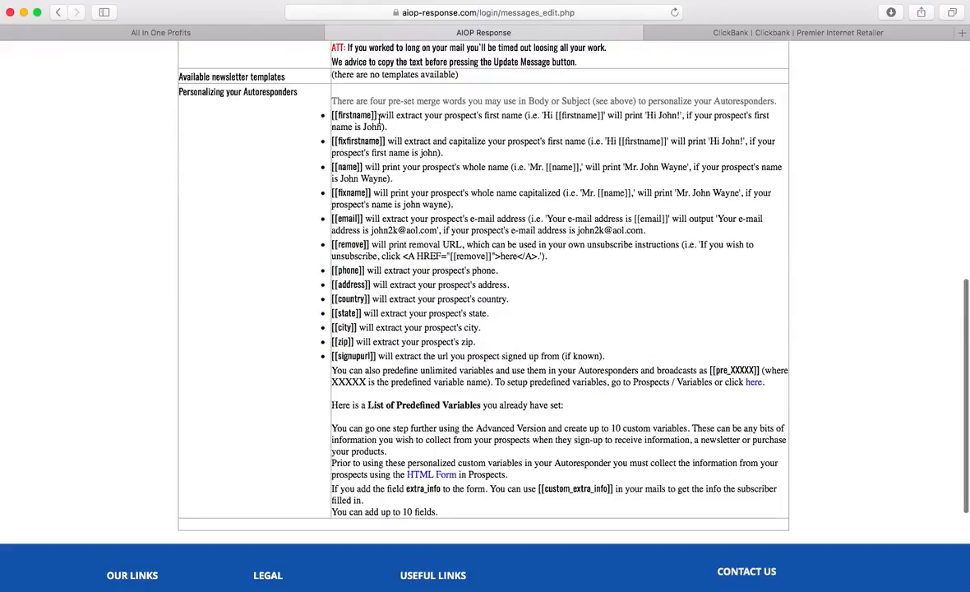
drag(378, 116, 332, 120)
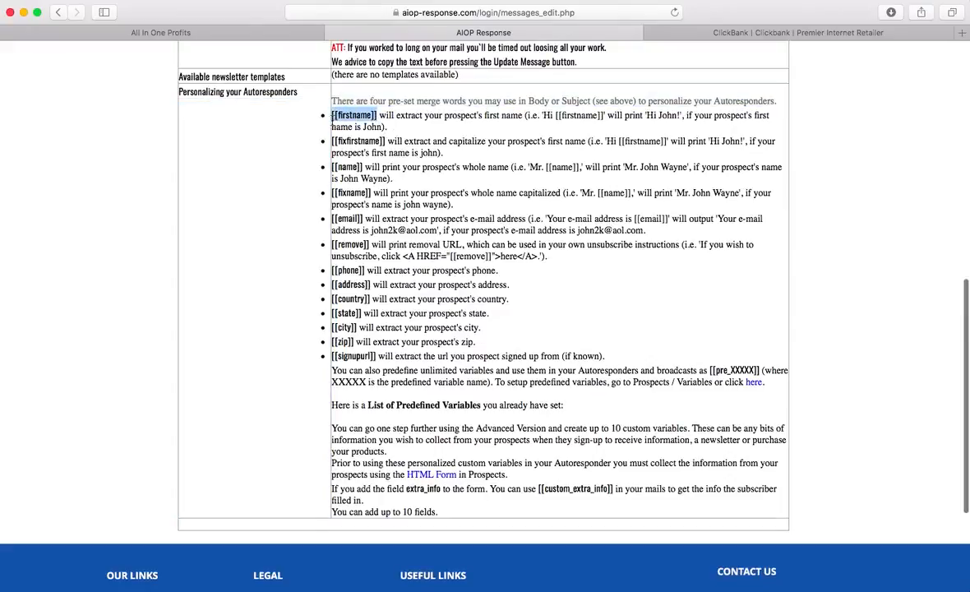
right_click(347, 120)
click(359, 151)
scroll(390, 166, up, 5)
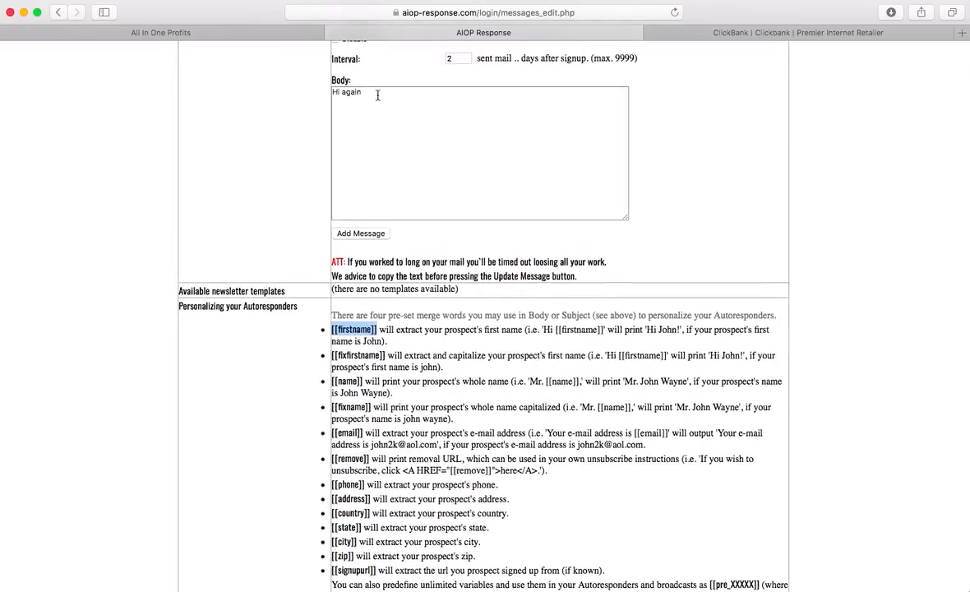
right_click(376, 92)
click(402, 126)
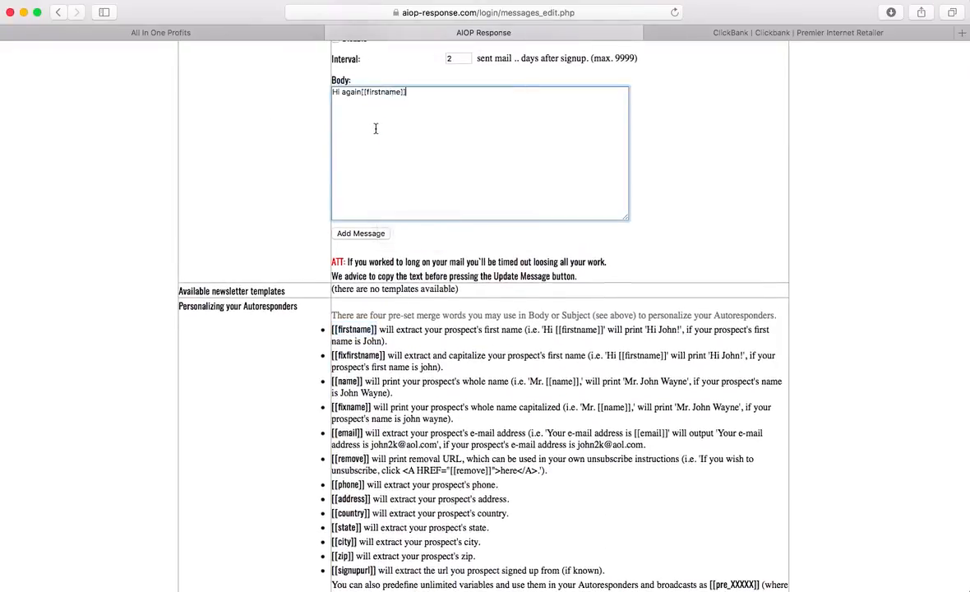
scroll(334, 111, up, 1)
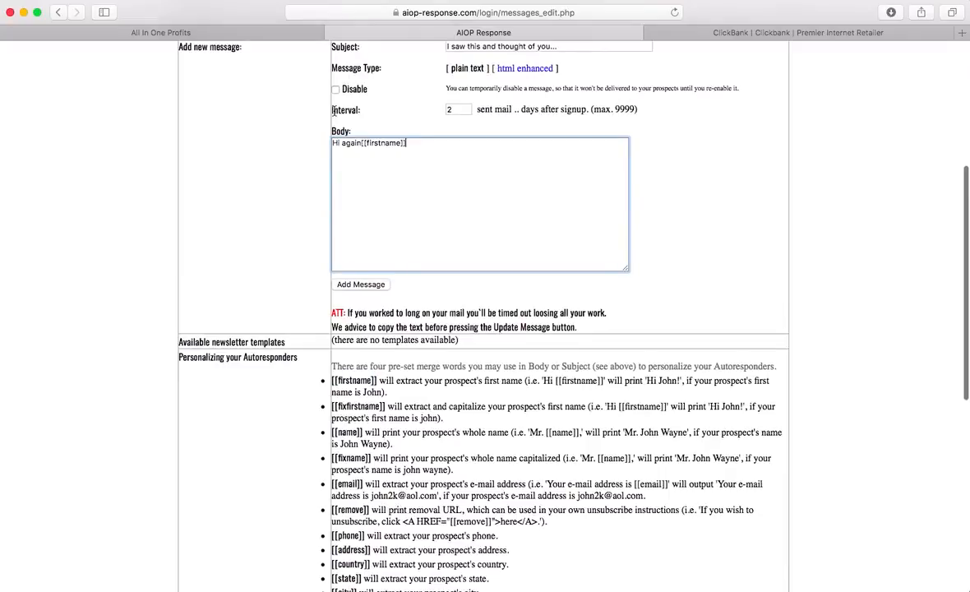
scroll(333, 111, up, 5)
click(417, 123)
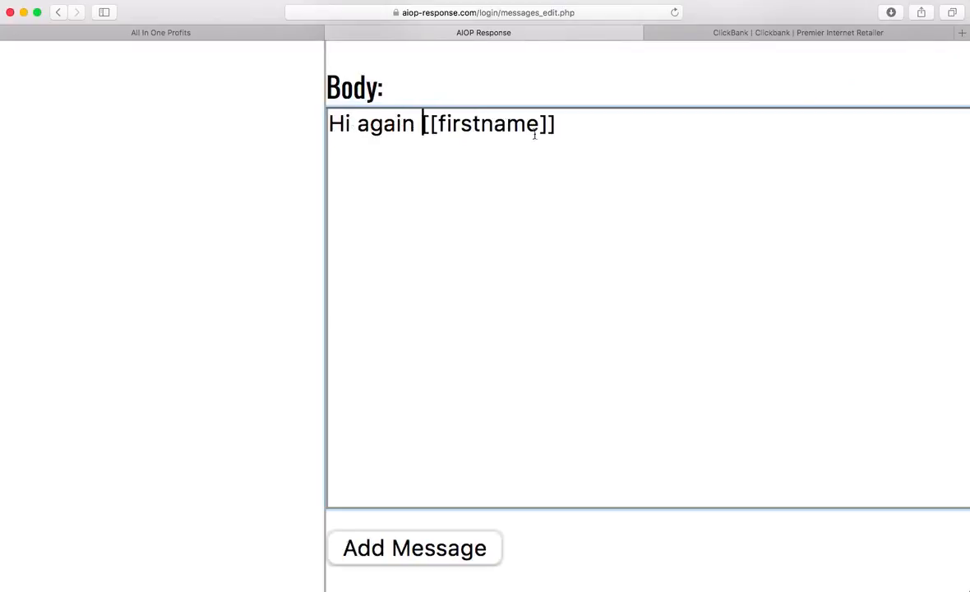
Write "I saw this video and thought you'd enjoy it." below the greeting, followed by "LINK" and "Speak" as separate paragraphs
click(395, 163)
key(Return)
key(Return)
text(I saw this video a)
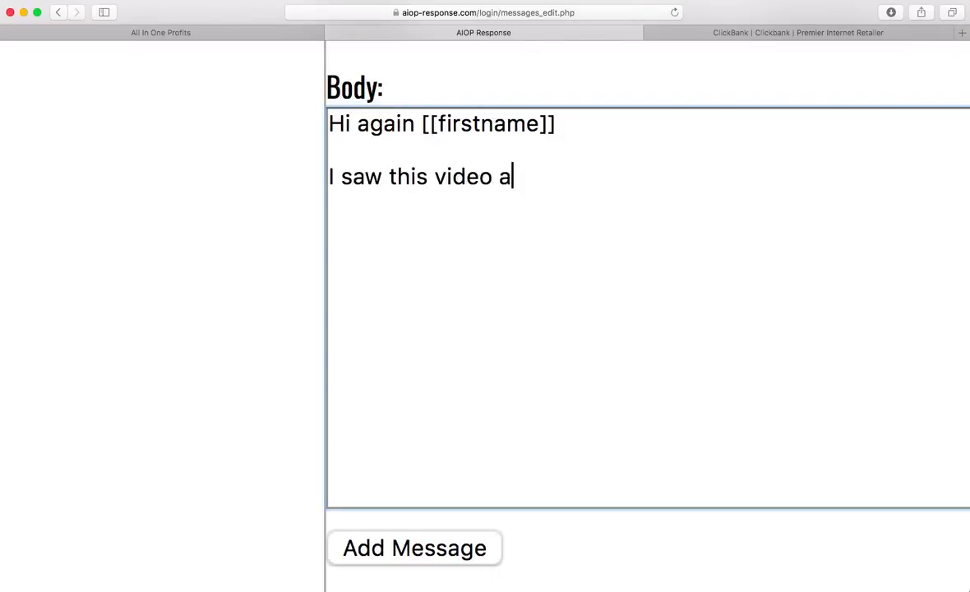
text(nd thought you'd enjoy it.)
key(Return)
key(Return)
text(LINK)
key(Return)
key(Return)
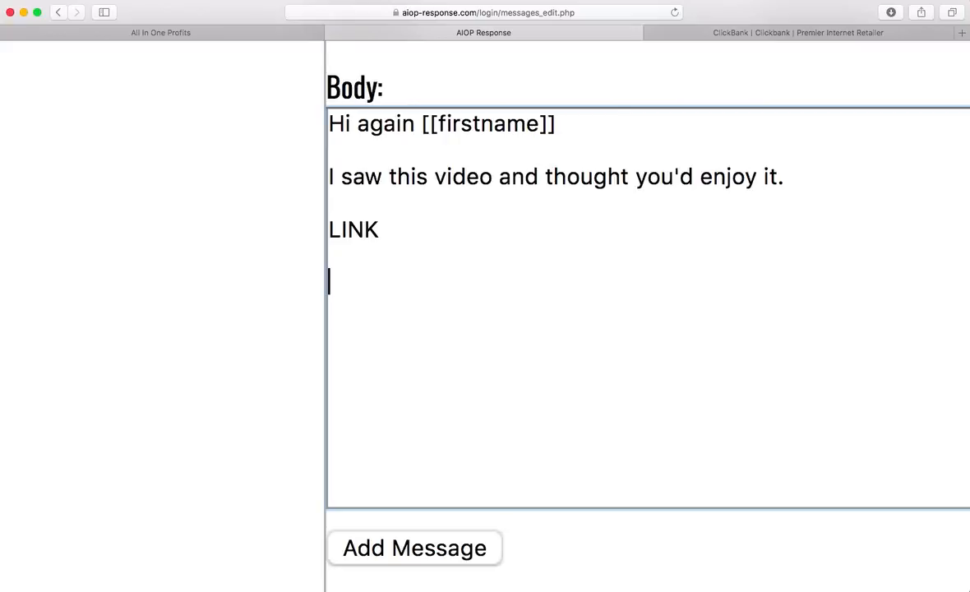
text(Speak)
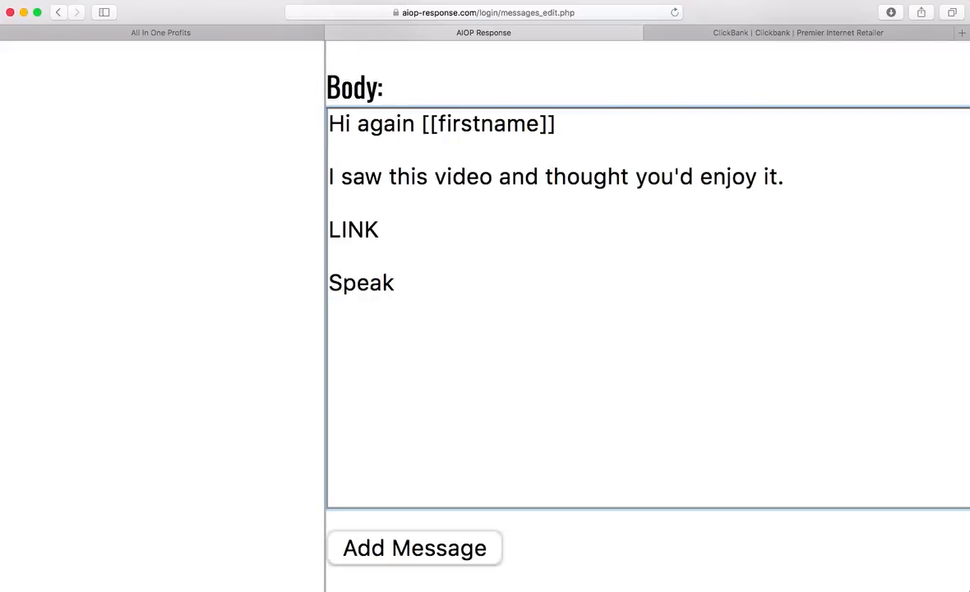
Insert after the greeting "I really hope you enjoyed the book that I sent you the other day, one of the tips that I found particularly useful was....."
click(342, 148)
key(Return)
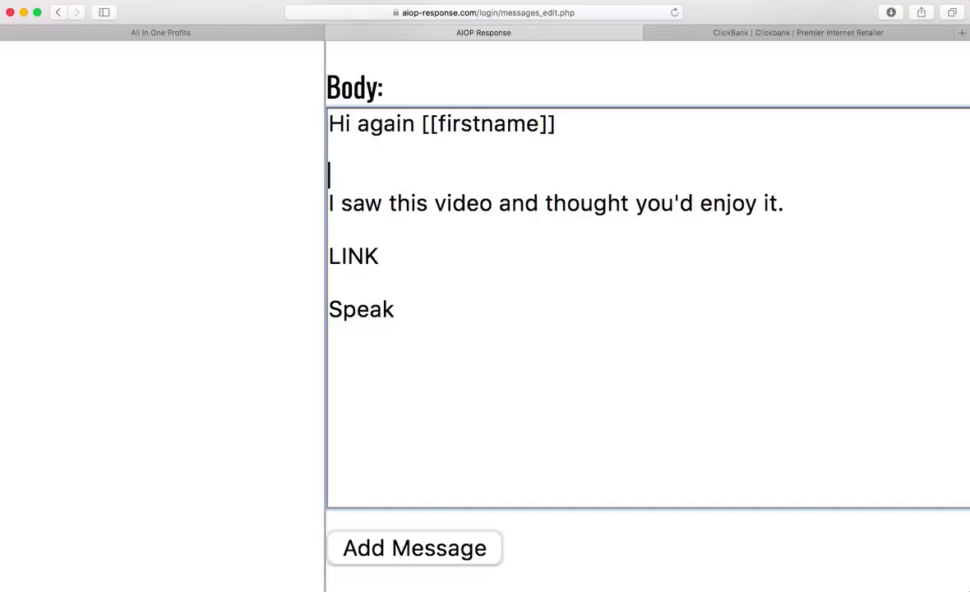
text(I really hope you enjoyed the )
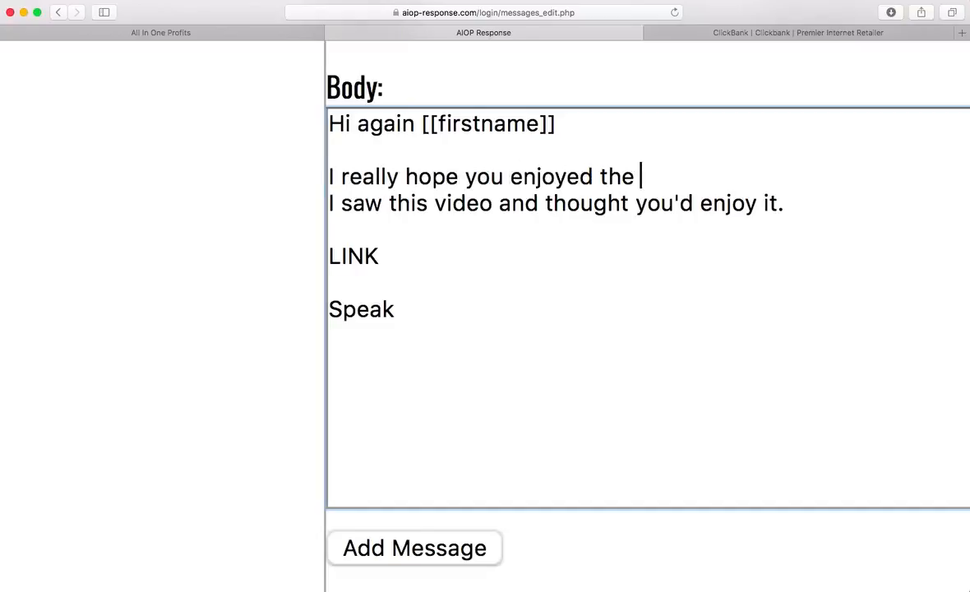
text(book that I sent you the other day,)
scroll(237, 163, down, 5)
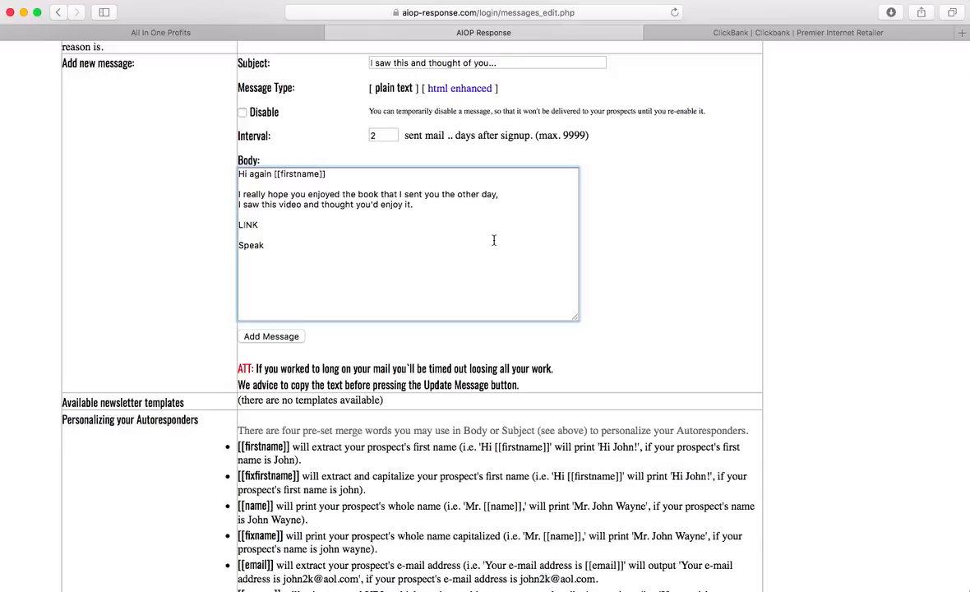
text(one of the tips that I found )
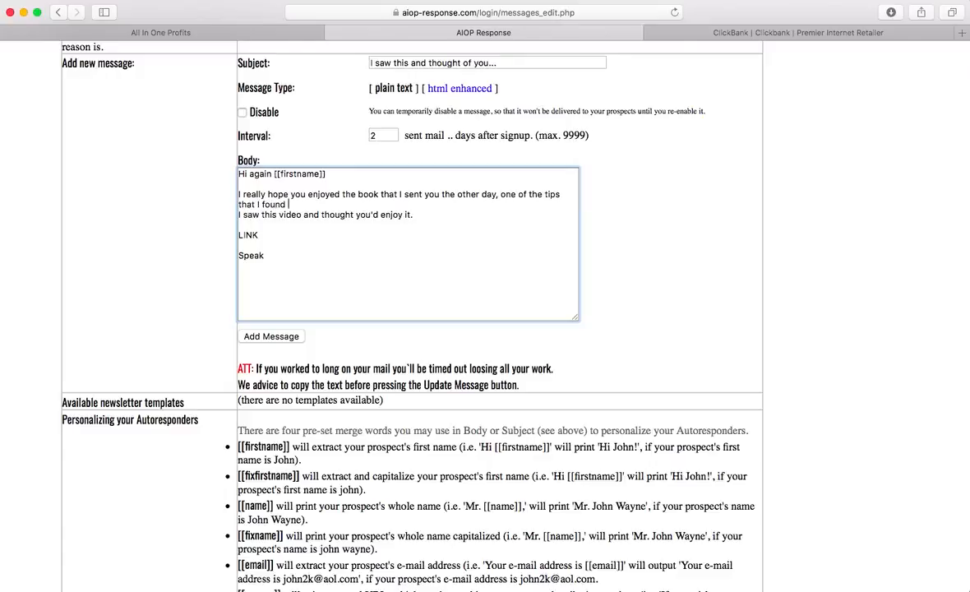
text(particularly useful was)
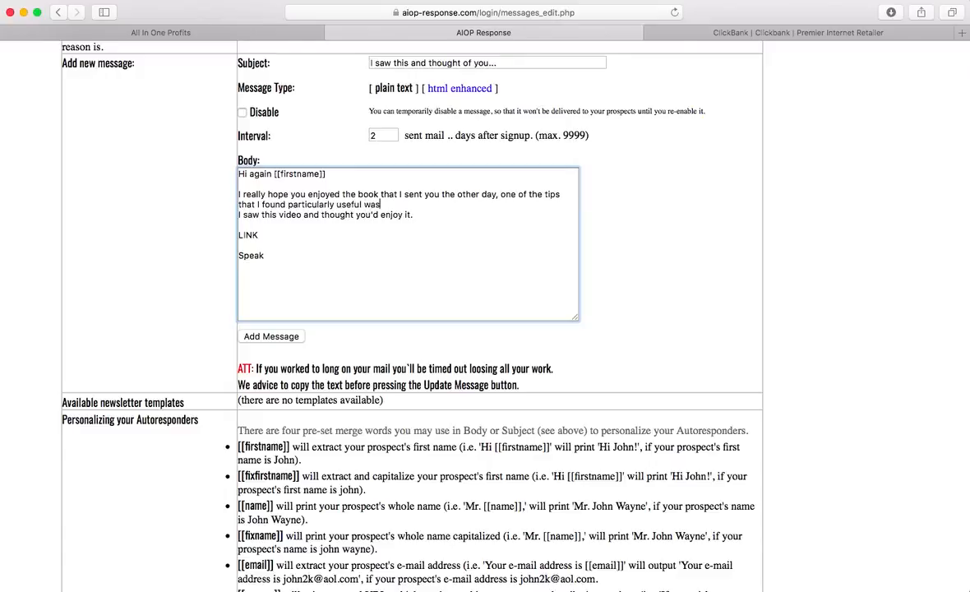
text(.....)
key(Return)
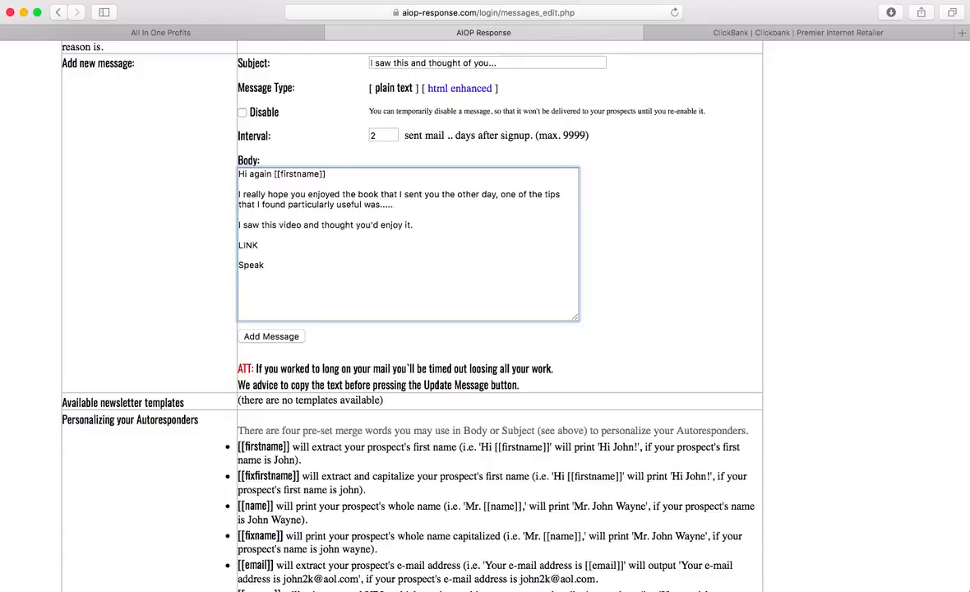
Expand the video sentence to "Also, I saw this awesome video on Youtube that really helped me, and thought you'd enjoy it." as its own paragraph
text(Also,)
key(BackSpace)
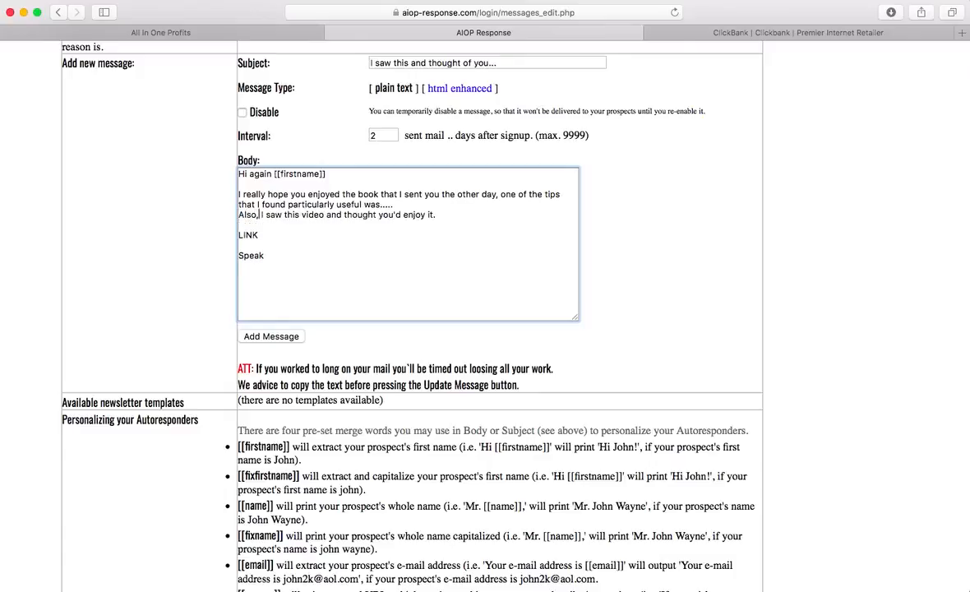
key(Return)
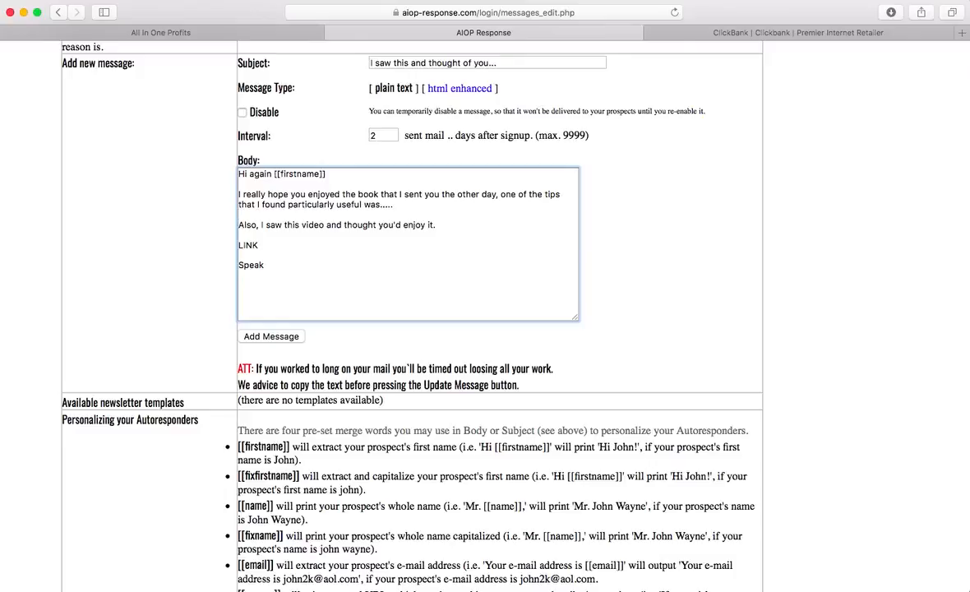
click(325, 227)
text(on You)
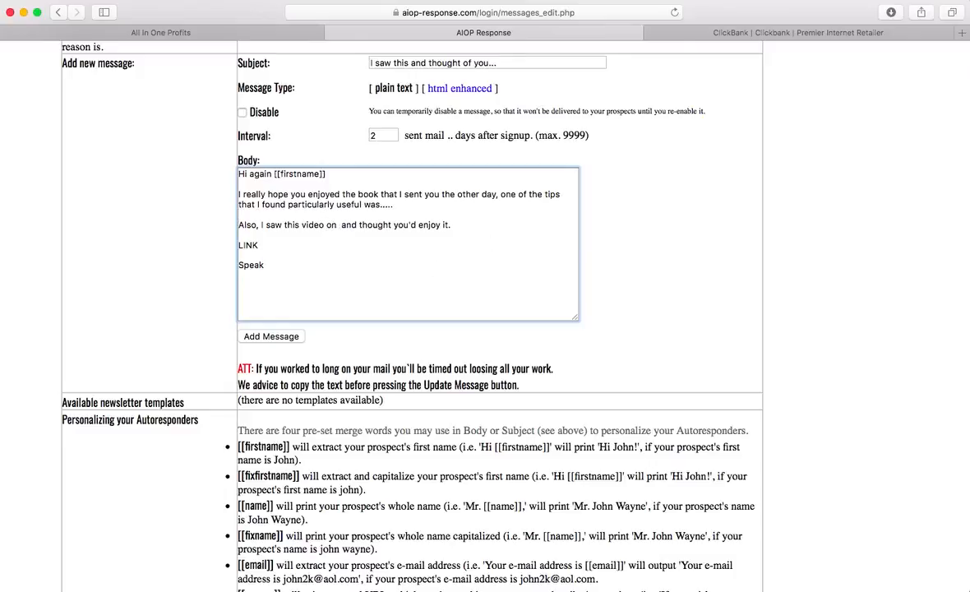
text(tube)
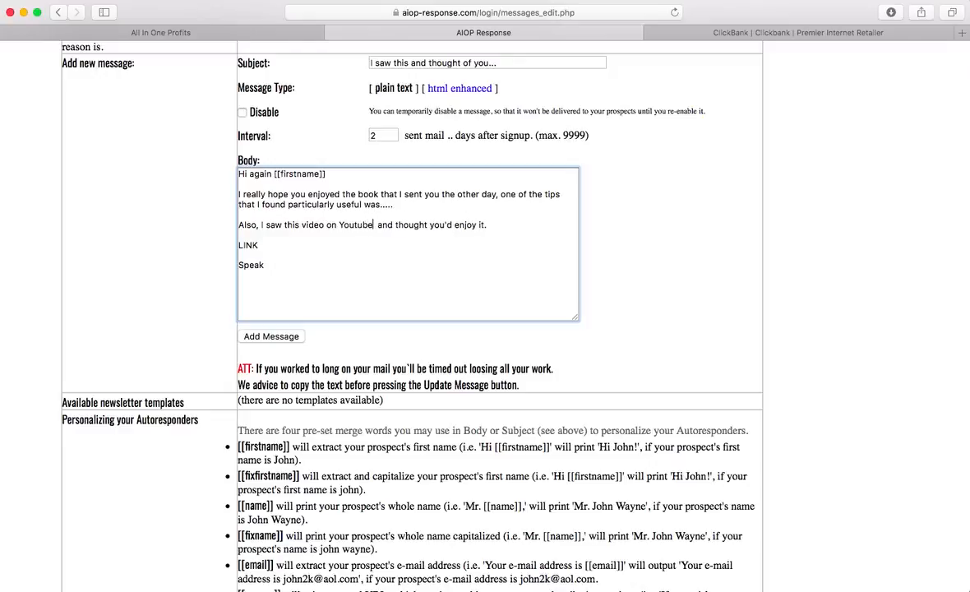
click(302, 225)
text(awesome)
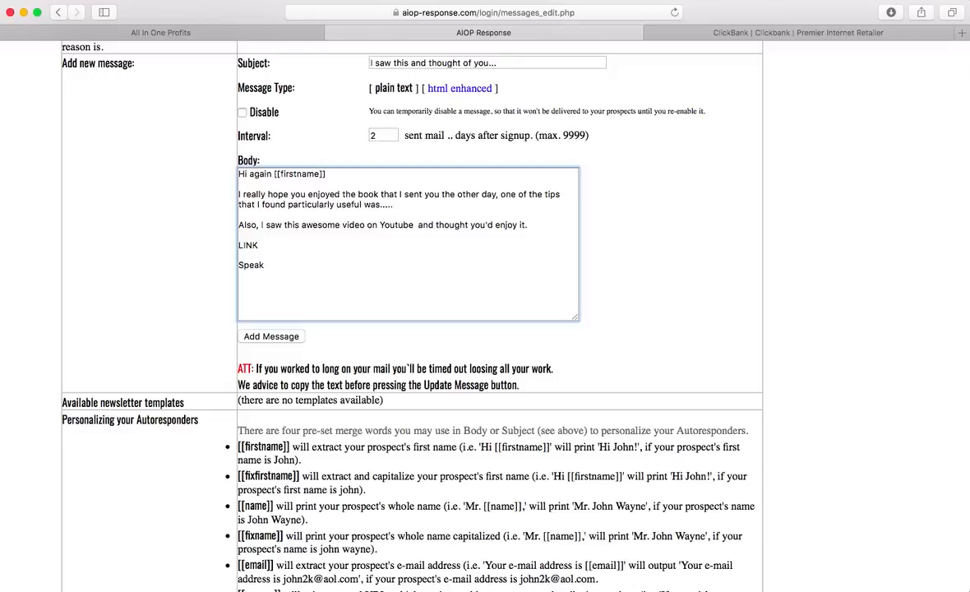
click(417, 224)
key(BackSpace)
text(that really )
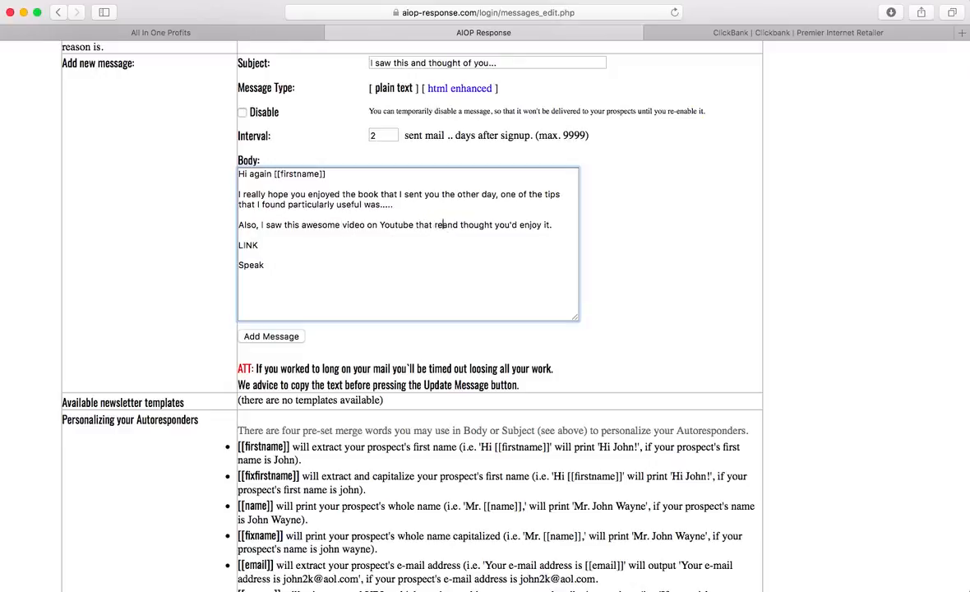
text(helped me, a)
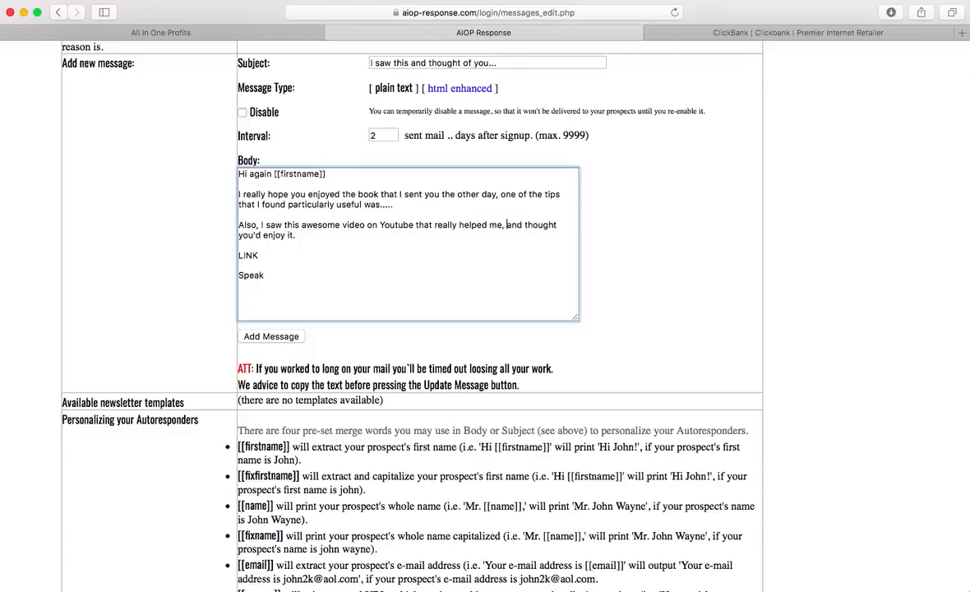
Complete the closing as "Speak soon," with the sender's first name on the line below, leaving out any postscript
text(soon,)
key(Return)
text(Steve  PS. I)
key(BackSpace)
key(BackSpace)
key(BackSpace)
key(BackSpace)
key(BackSpace)
key(BackSpace)
Change the message subject to "Did you read your book yet?" and add the message to the campaign's autoresponders
scroll(329, 264, up, 2)
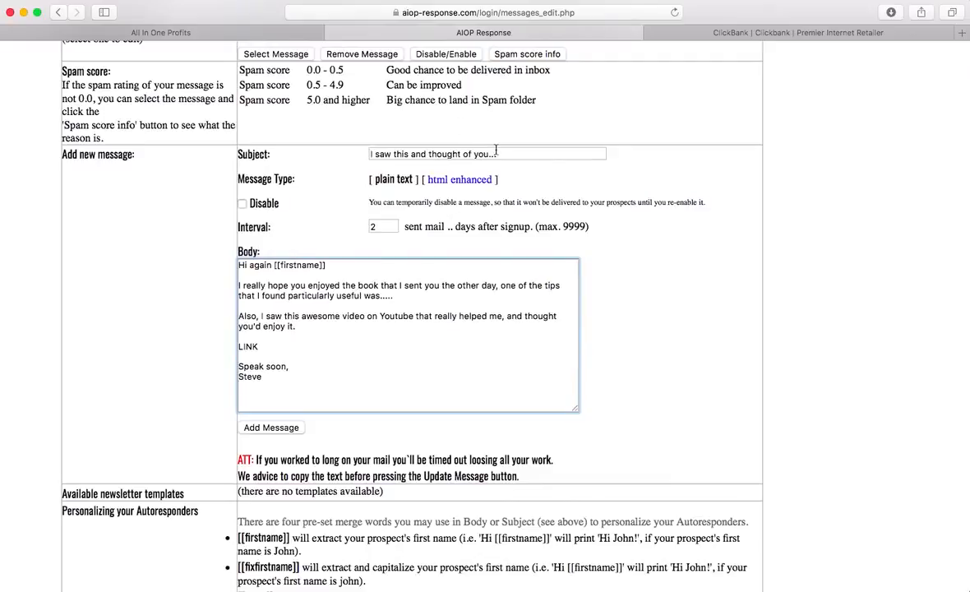
drag(499, 155, 360, 155)
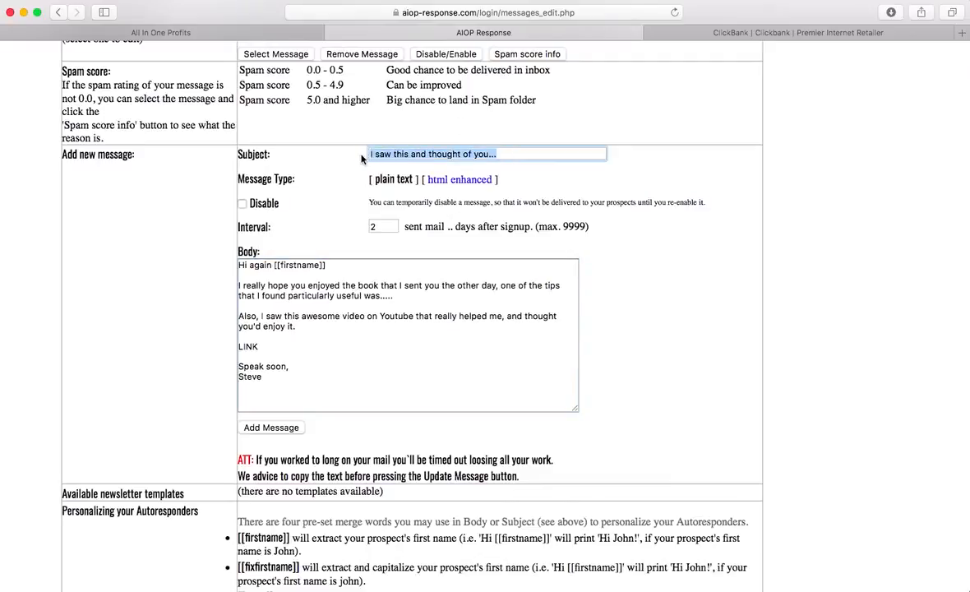
text(Ddi you read )
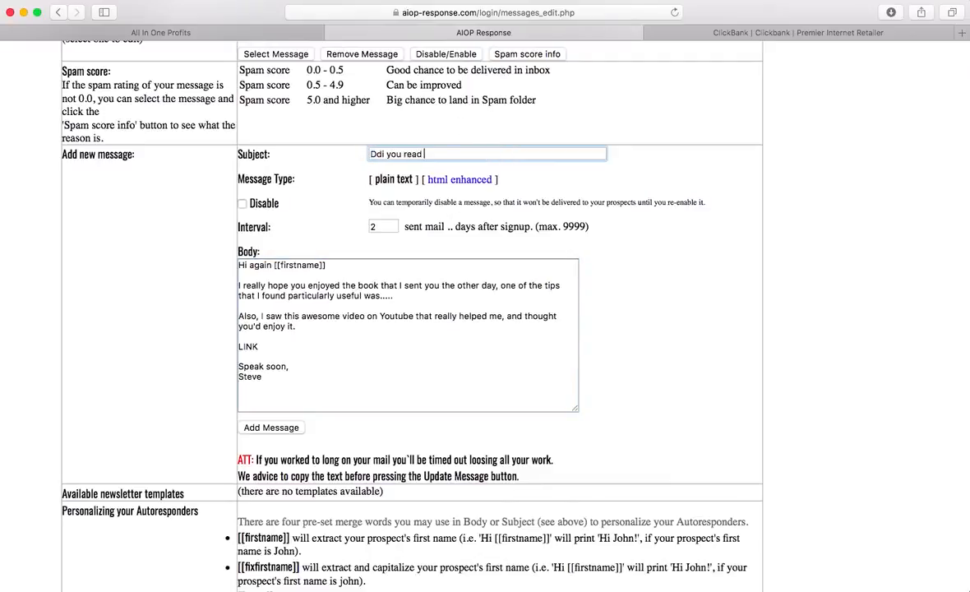
text(your book yet?)
double_click(383, 154)
text(Dis)
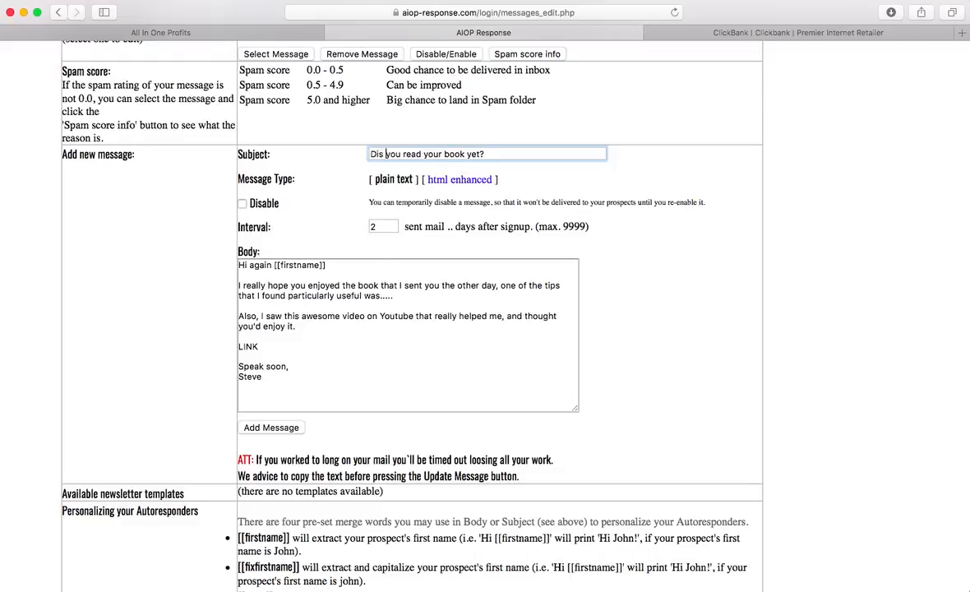
key(BackSpace)
key(BackSpace)
text(d)
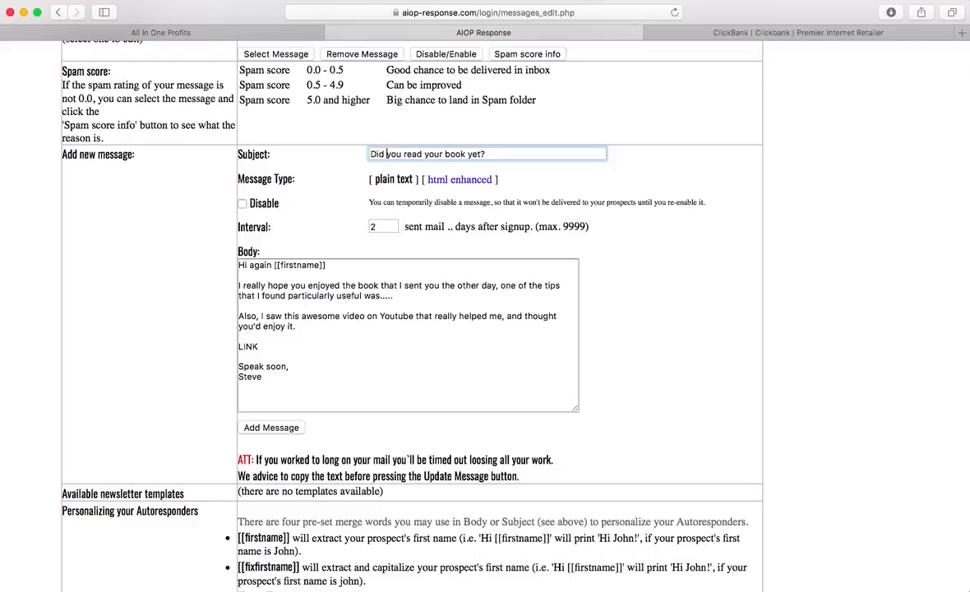
scroll(606, 309, down, 2)
click(262, 331)
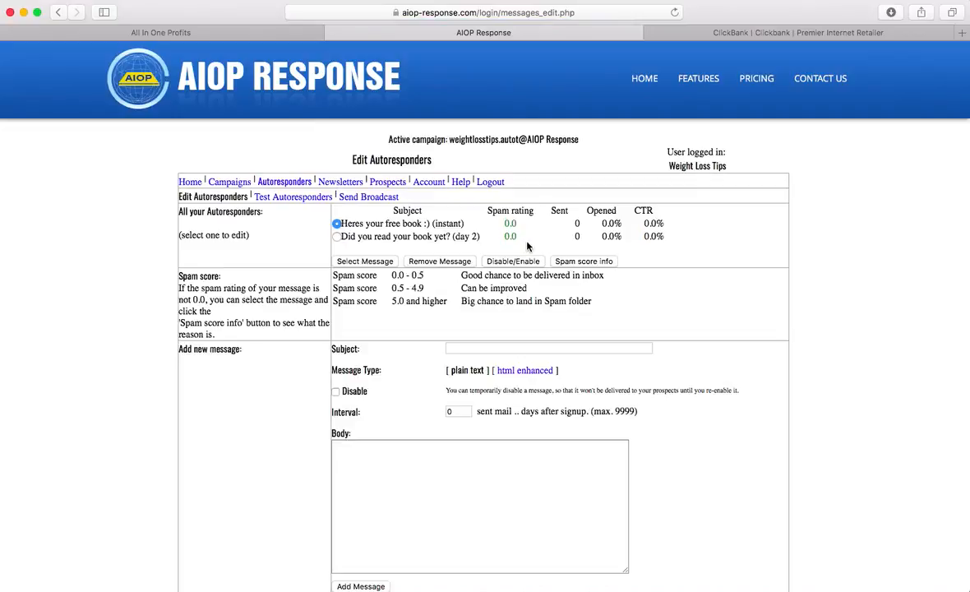
Open the day 2 autoresponder for editing, insert "to lose weight" after "really helped me", and update the message
click(336, 237)
click(385, 261)
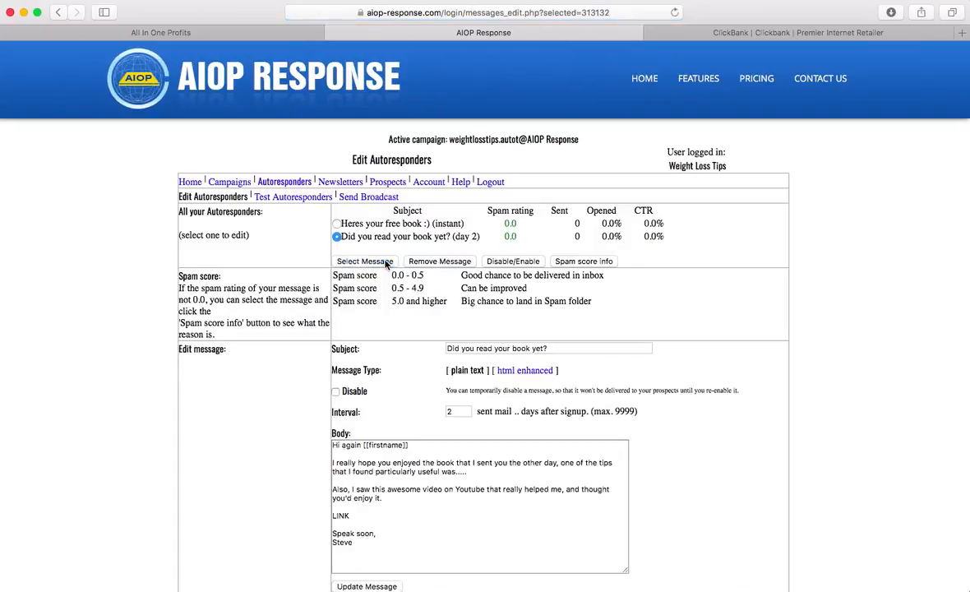
scroll(386, 264, down, 5)
scroll(385, 264, up, 1)
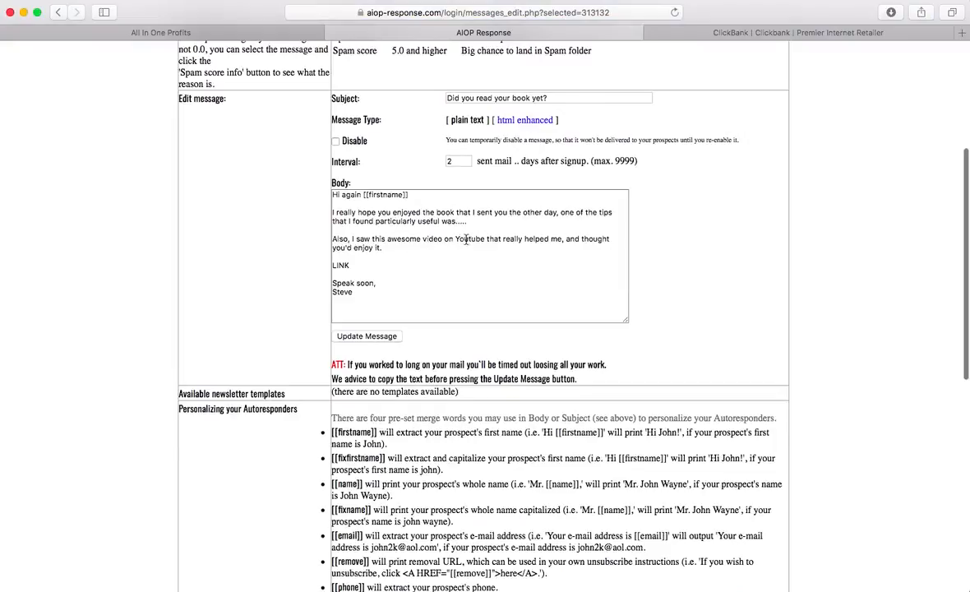
click(563, 238)
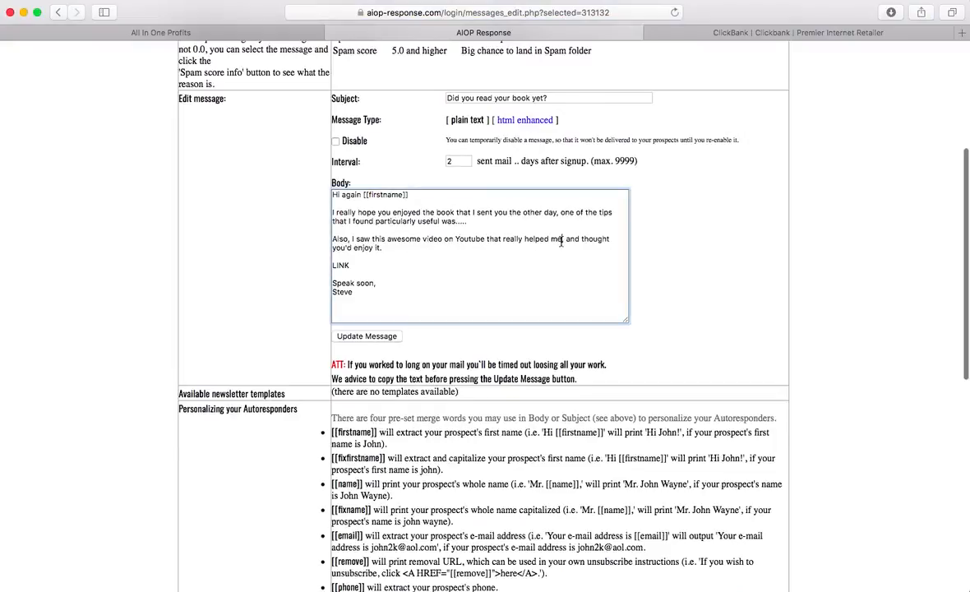
text(to lose weight)
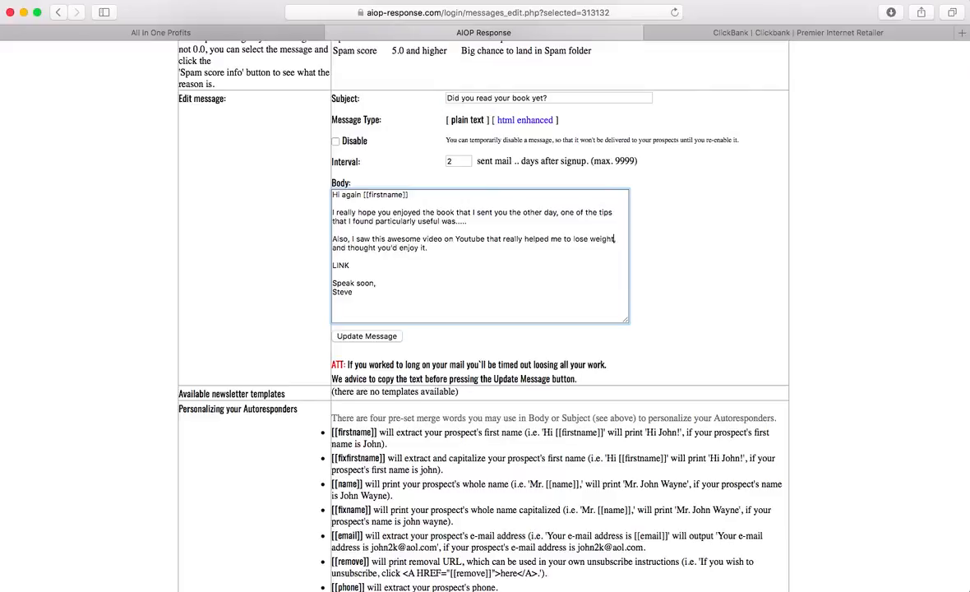
click(376, 340)
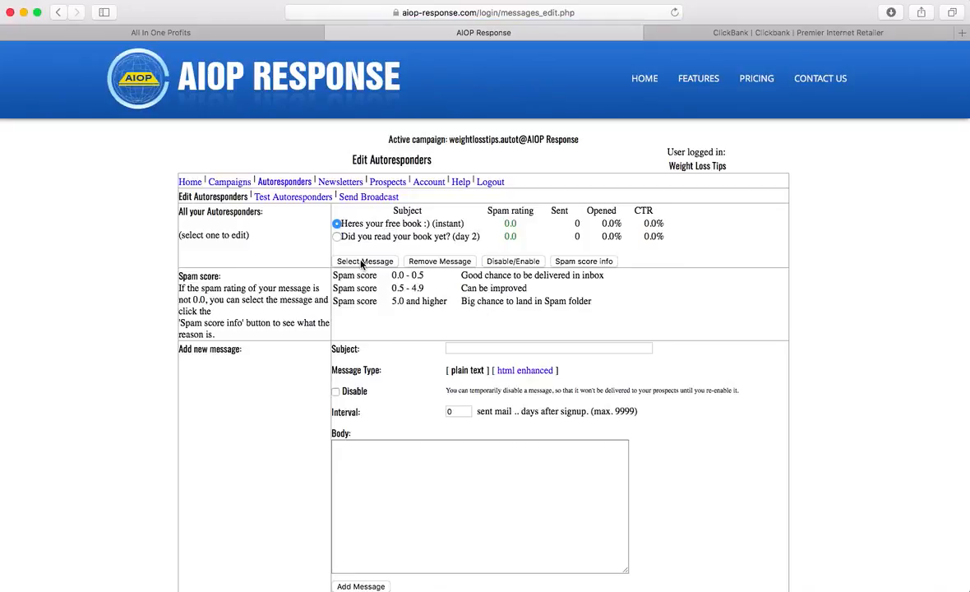
Reopen the day 2 autoresponder and insert ", if you want to lose weight too," before "and thought you'd enjoy it"
click(336, 236)
click(374, 262)
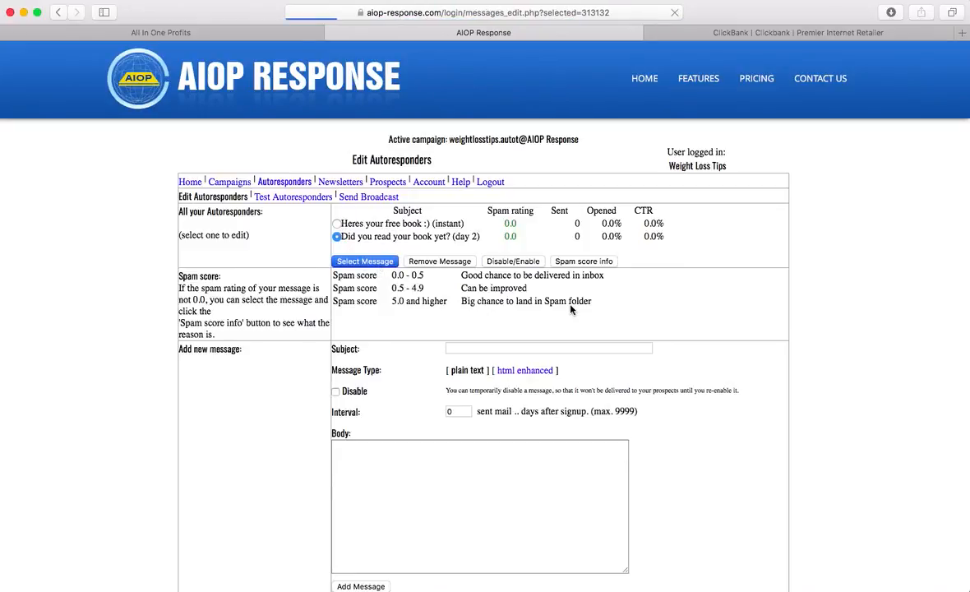
scroll(572, 309, down, 5)
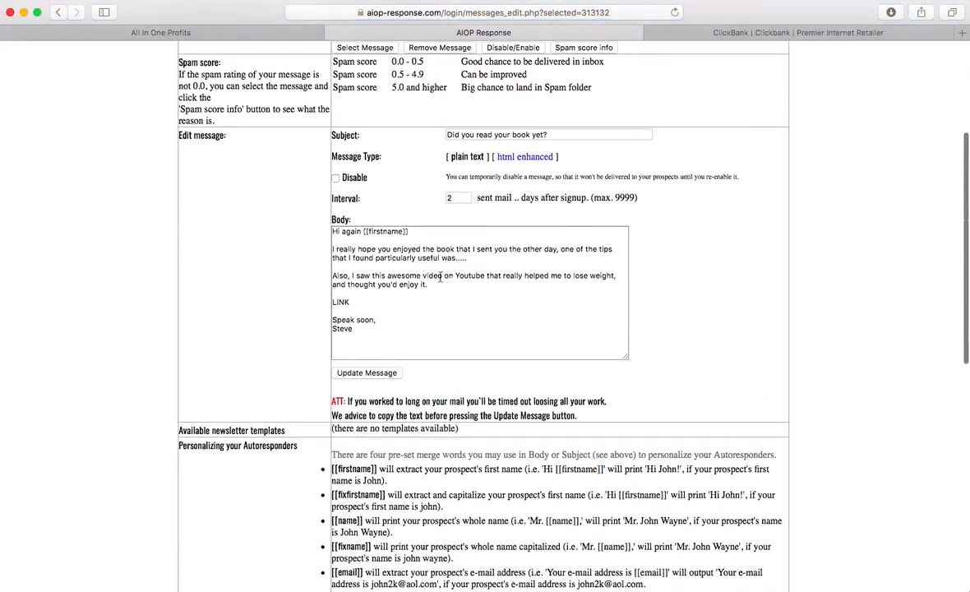
click(612, 277)
text(, if you want to los)
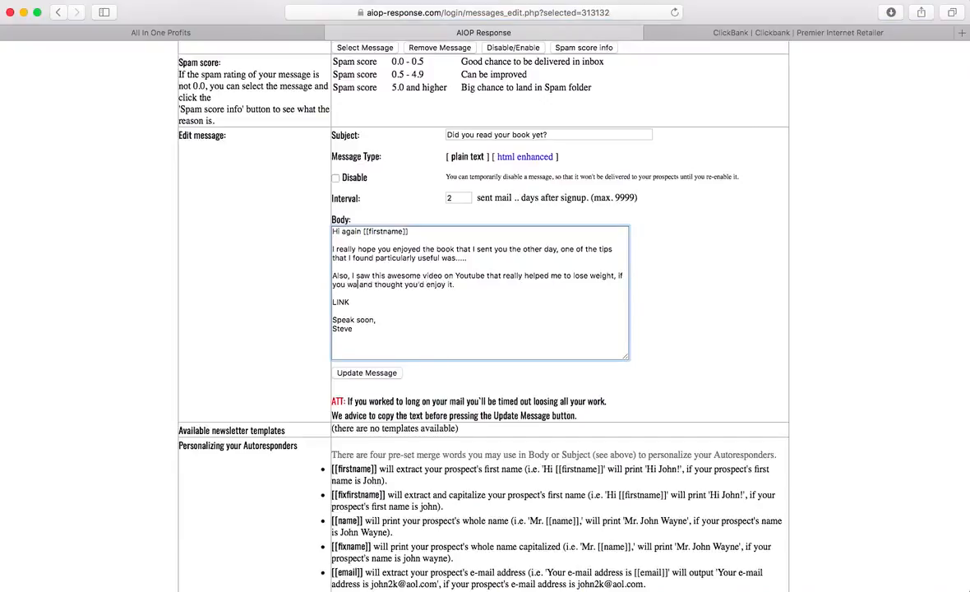
text(e )
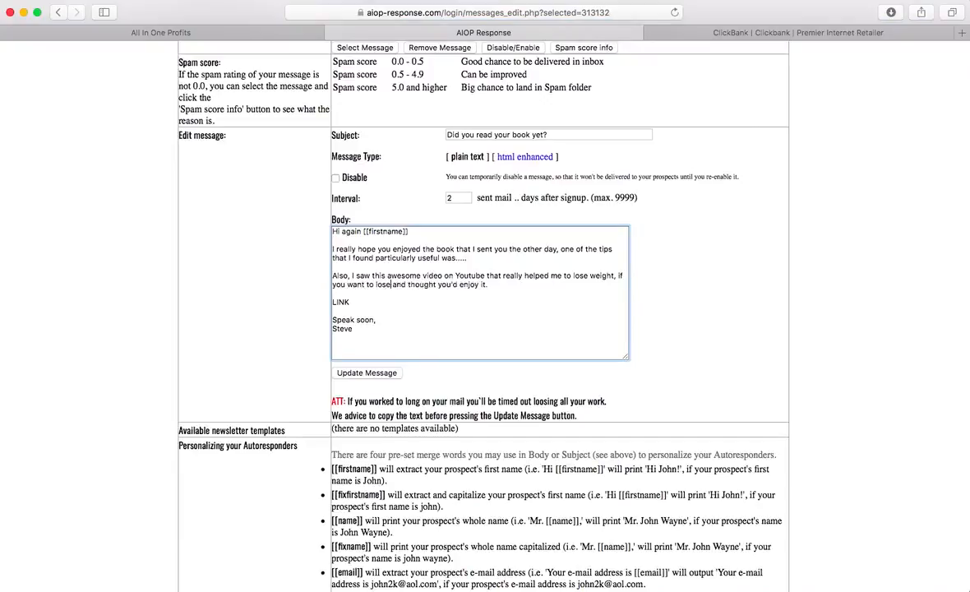
text(weight too,)
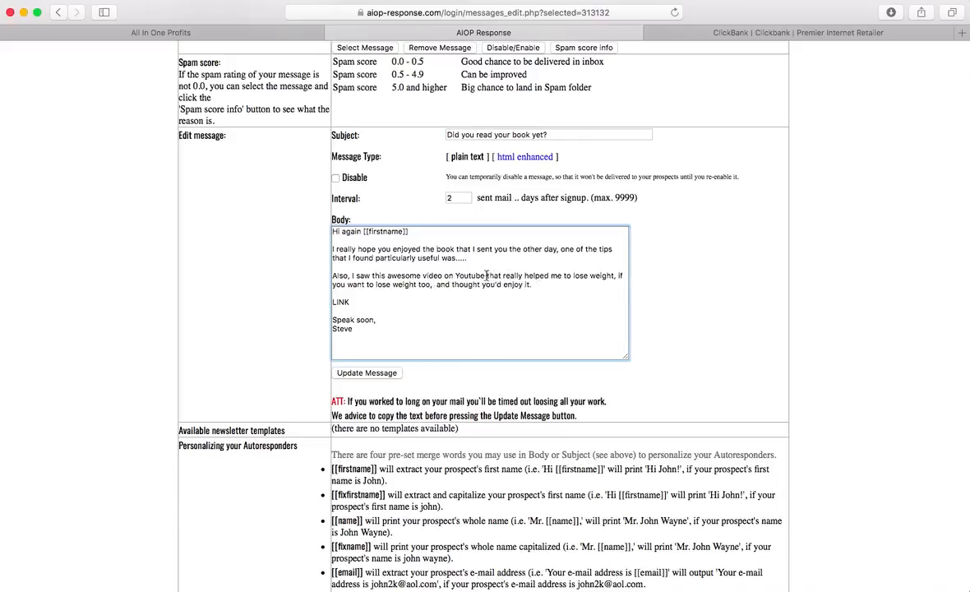
Replace "that really helped me to lose weight" with "about weight losst" and "and thought you'd enjoy it." with "check it out below....", updating the message
drag(488, 275, 613, 277)
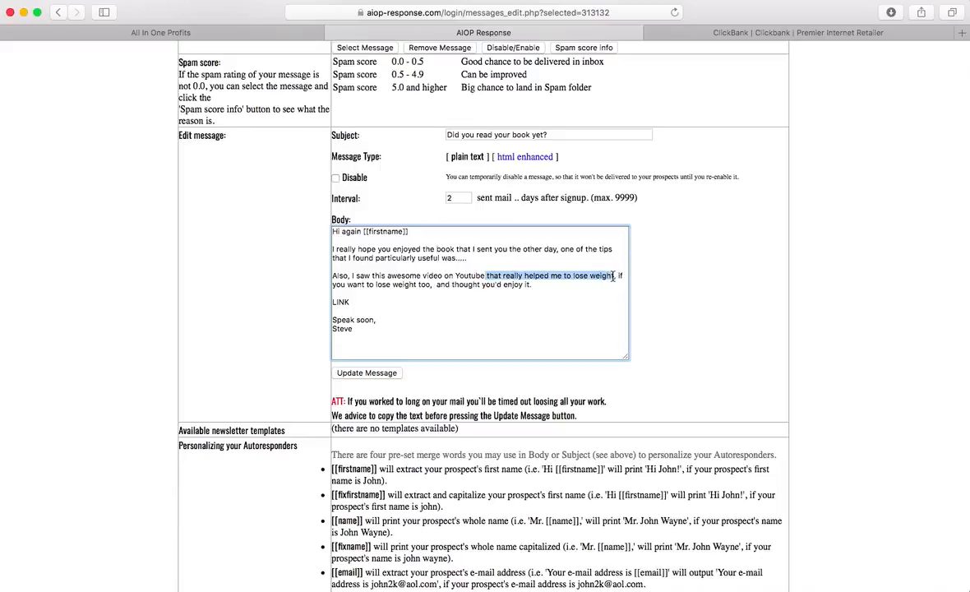
text(about weight losst)
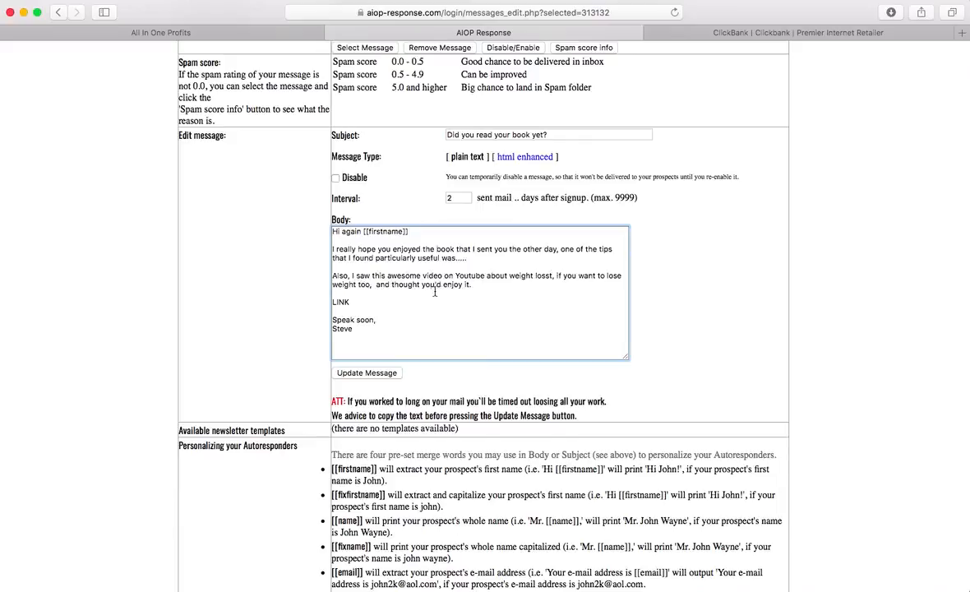
drag(375, 285, 472, 285)
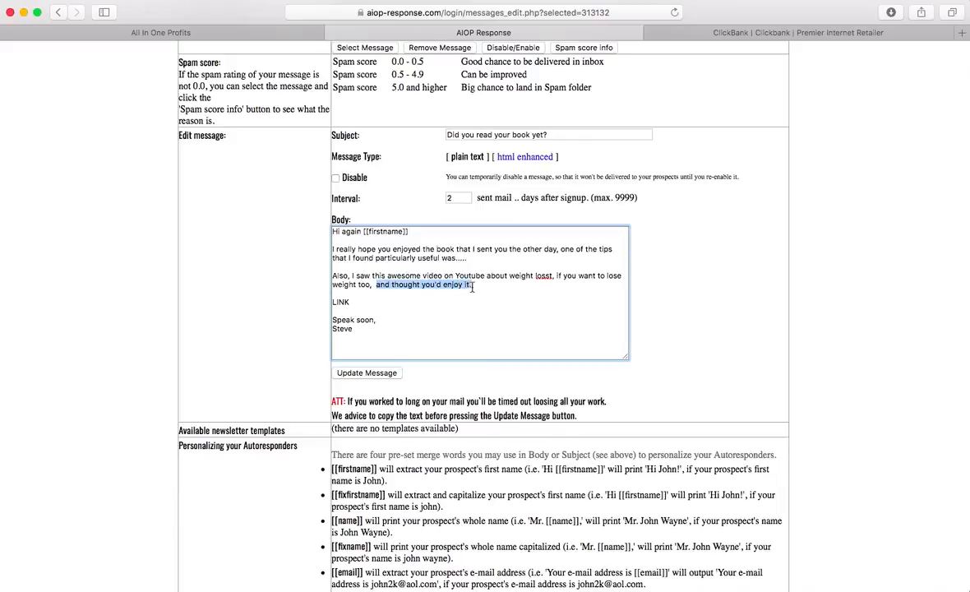
text(check it out below....)
click(367, 374)
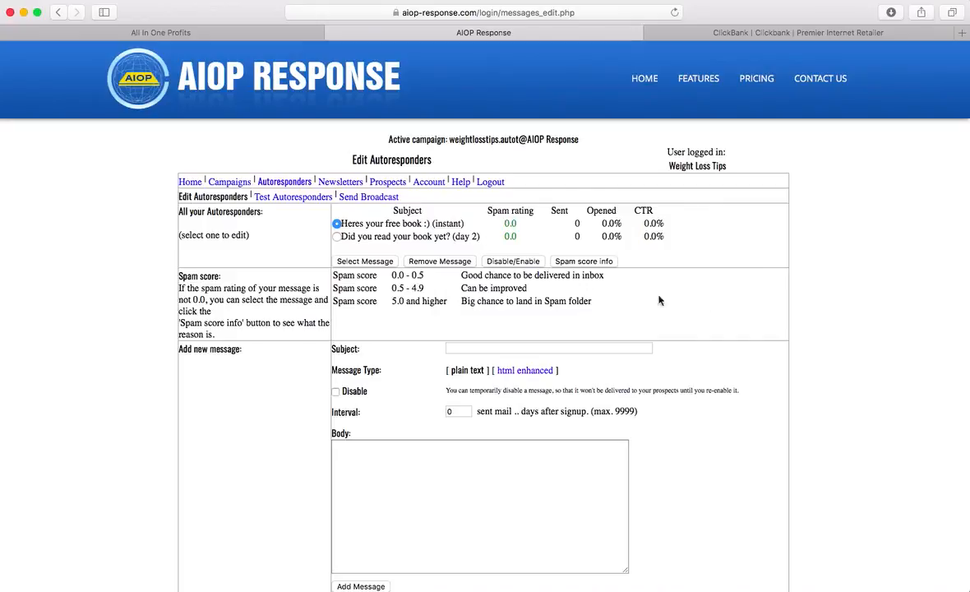
Switch to ClickBank and open the affiliate marketplace's Diets & Weight Loss listings under Health & Fitness
scroll(749, 230, down, 3)
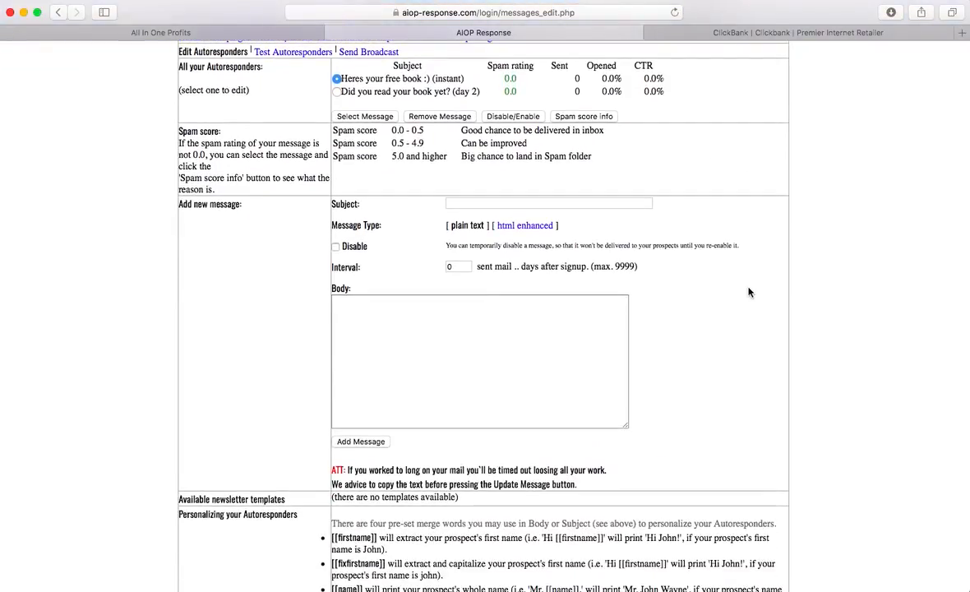
click(693, 37)
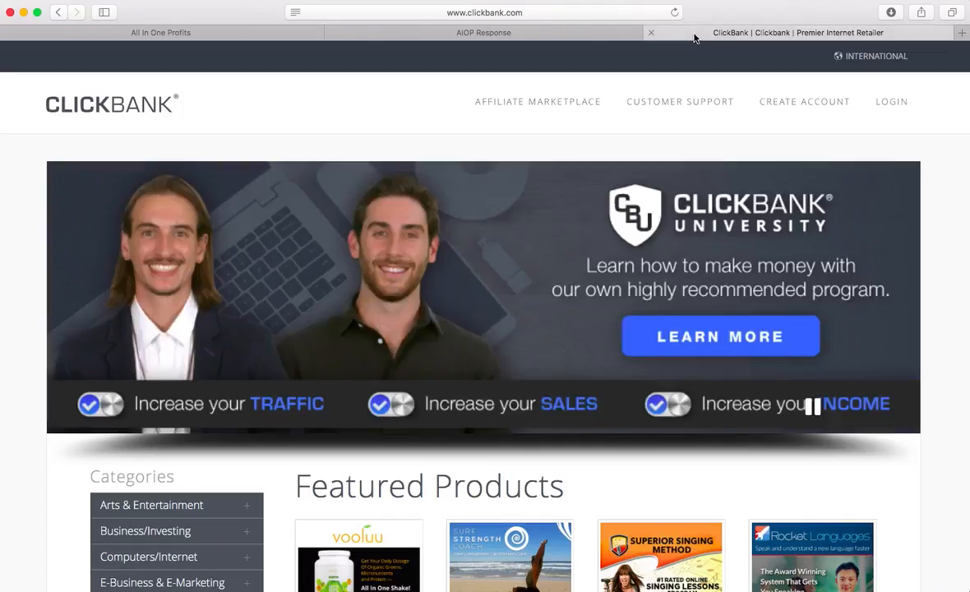
click(516, 97)
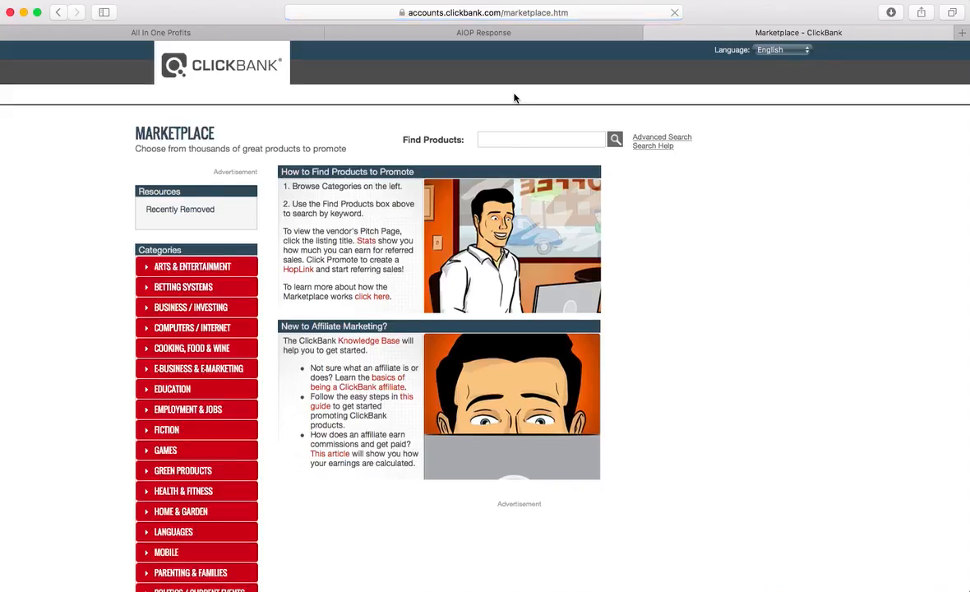
scroll(73, 225, down, 5)
scroll(72, 225, down, 4)
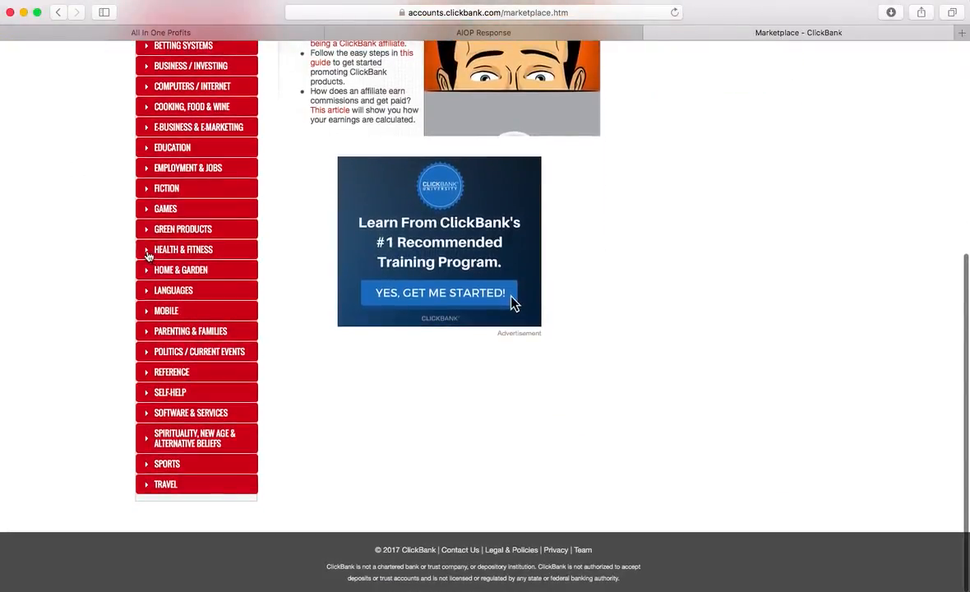
click(148, 249)
click(168, 339)
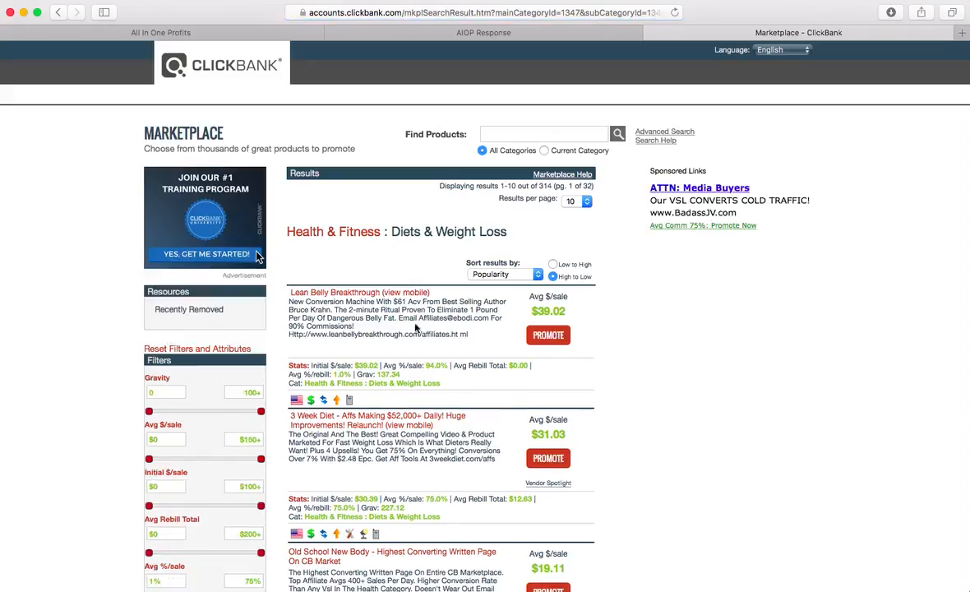
Look through the product listings and open the promotion form for Lean Belly Breakthrough, ready to enter a tracking ID
scroll(505, 217, down, 6)
scroll(506, 216, up, 6)
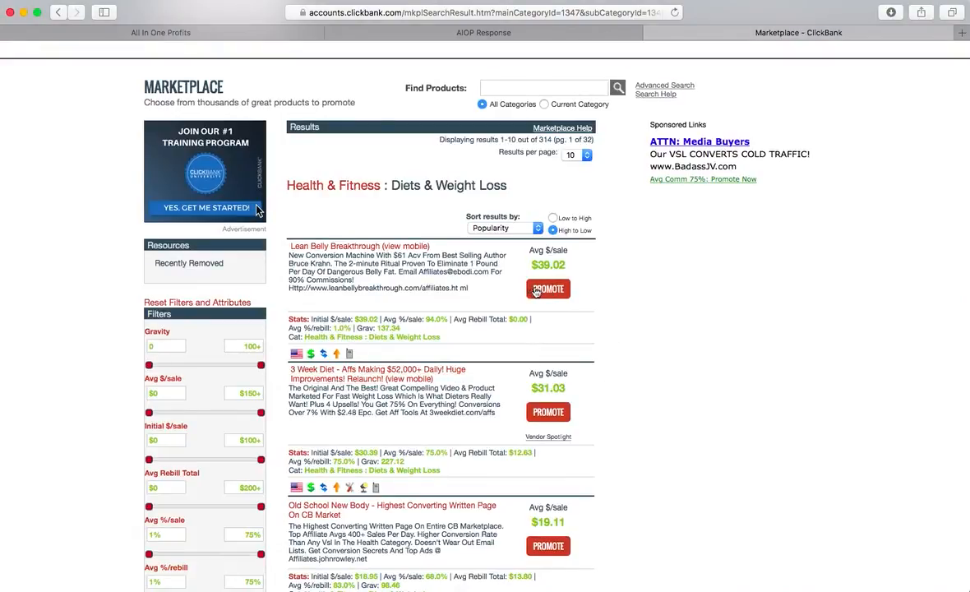
click(548, 288)
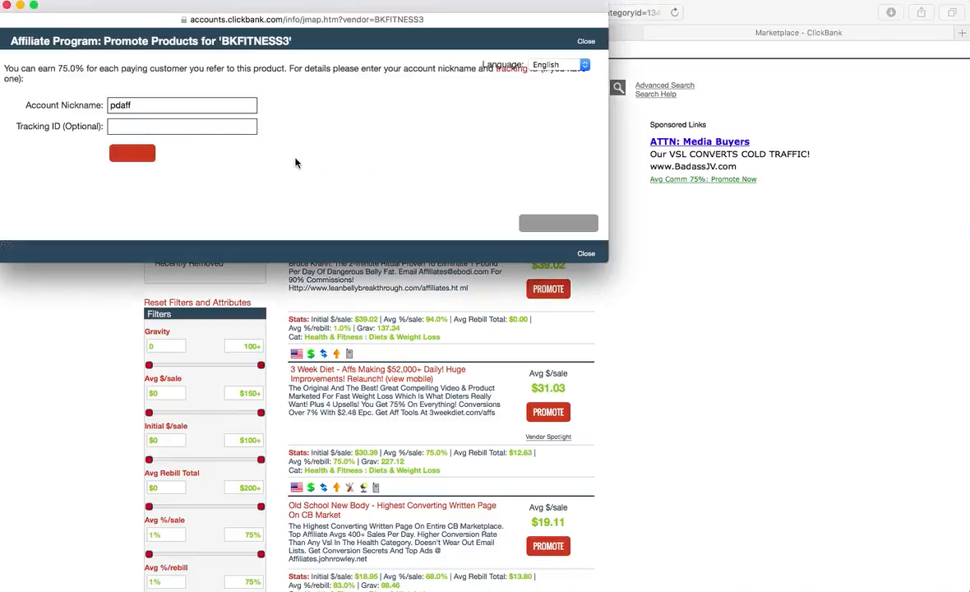
click(159, 129)
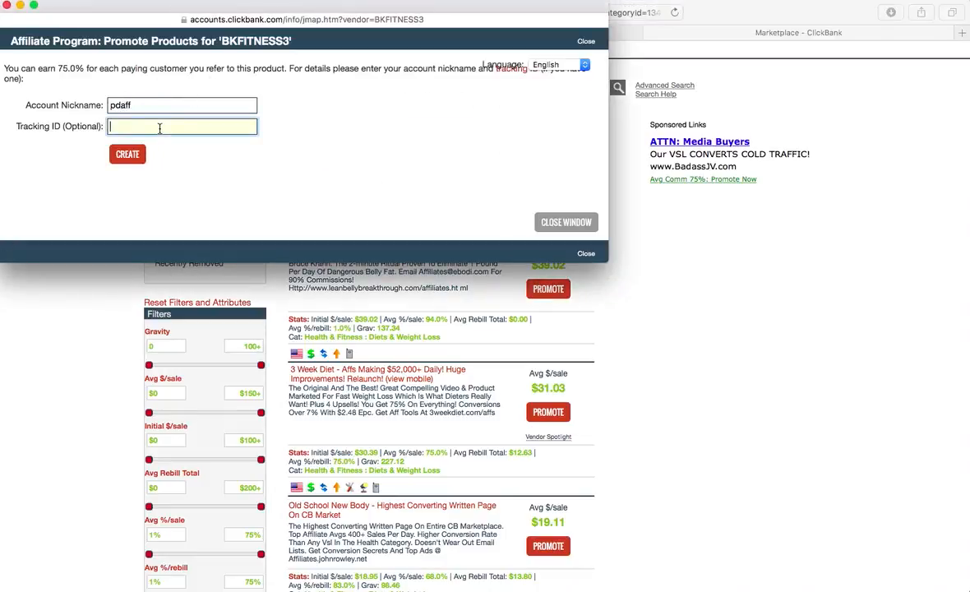
text(weightlosstips)
drag(169, 125, 10, 124)
text(w)
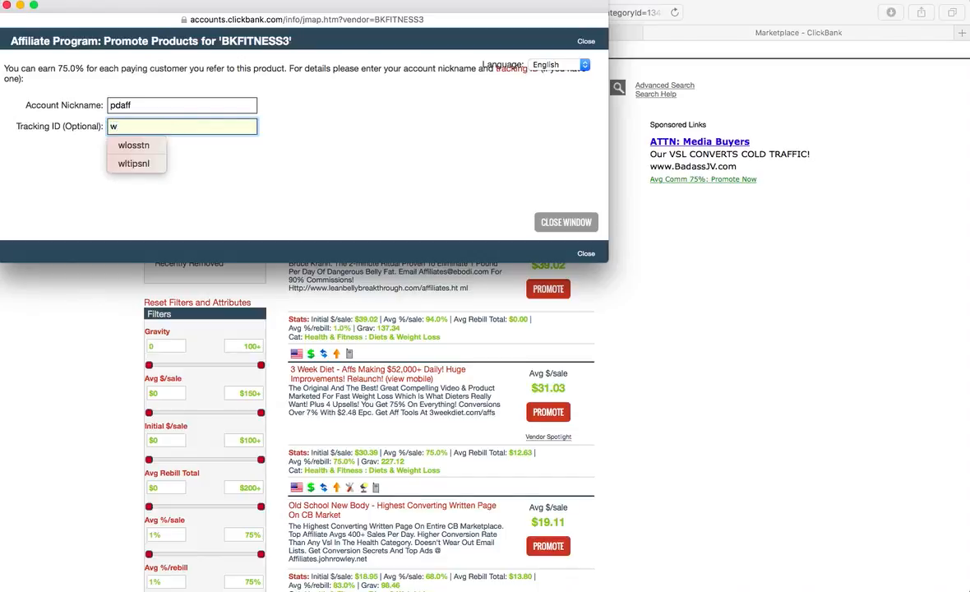
text(ltipsn)
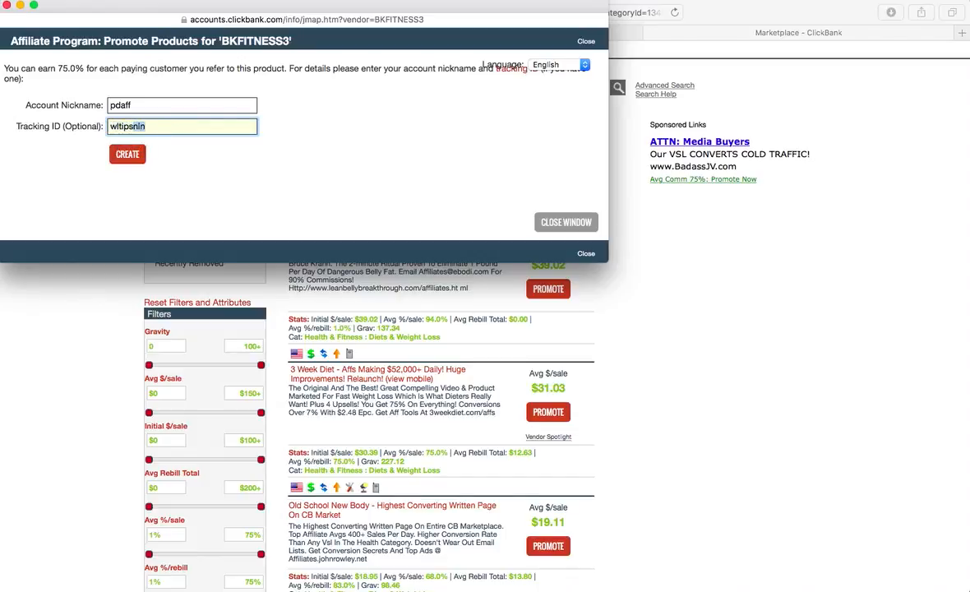
text(l)
key(BackSpace)
text(nl)
key(BackSpace)
key(BackSpace)
text(blog)
key(BackSpace)
key(BackSpace)
key(BackSpace)
key(BackSpace)
text(nl)
key(BackSpace)
key(BackSpace)
key(BackSpace)
key(BackSpace)
key(BackSpace)
key(BackSpace)
key(BackSpace)
key(BackSpace)
Set the tracking ID to we2 and create the HopLink for Lean Belly Breakthrough
text(w)
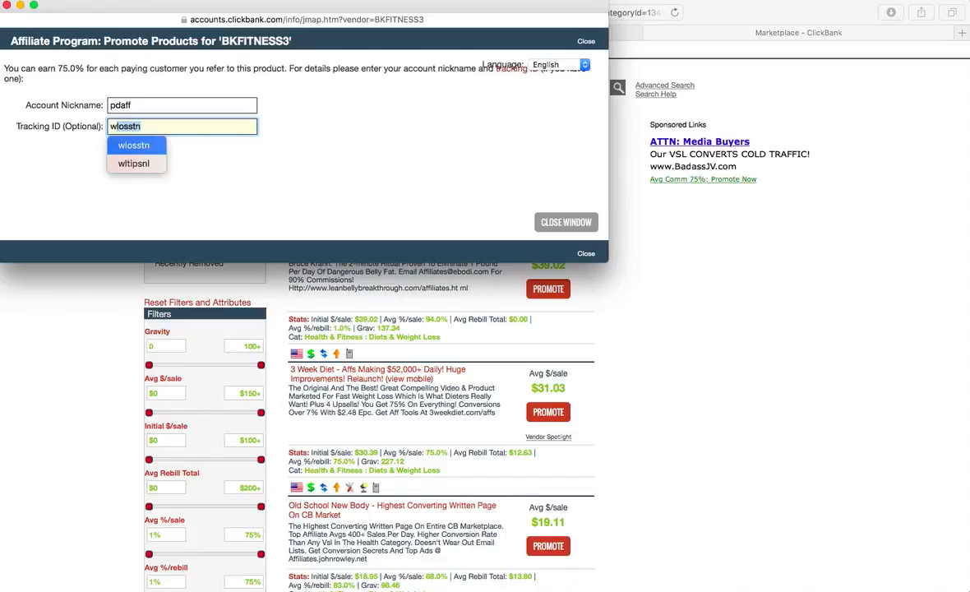
text(e2)
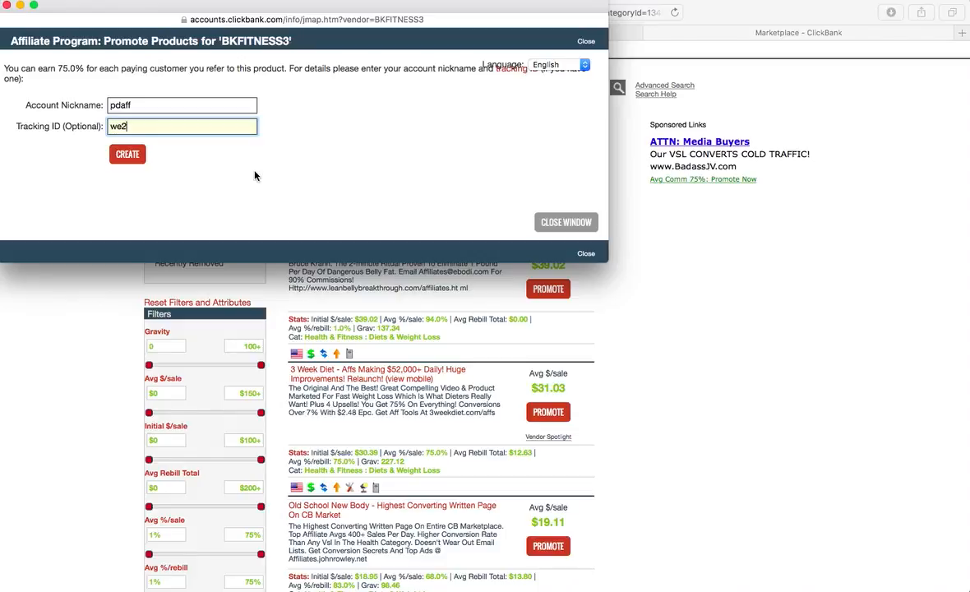
click(127, 154)
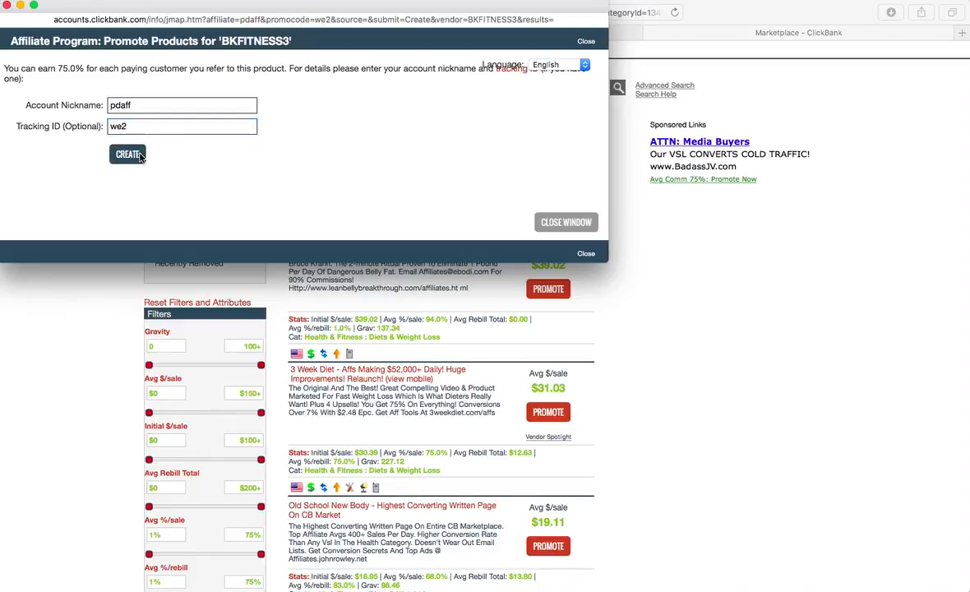
Copy the generated HopLink address and close the promotion window
click(171, 95)
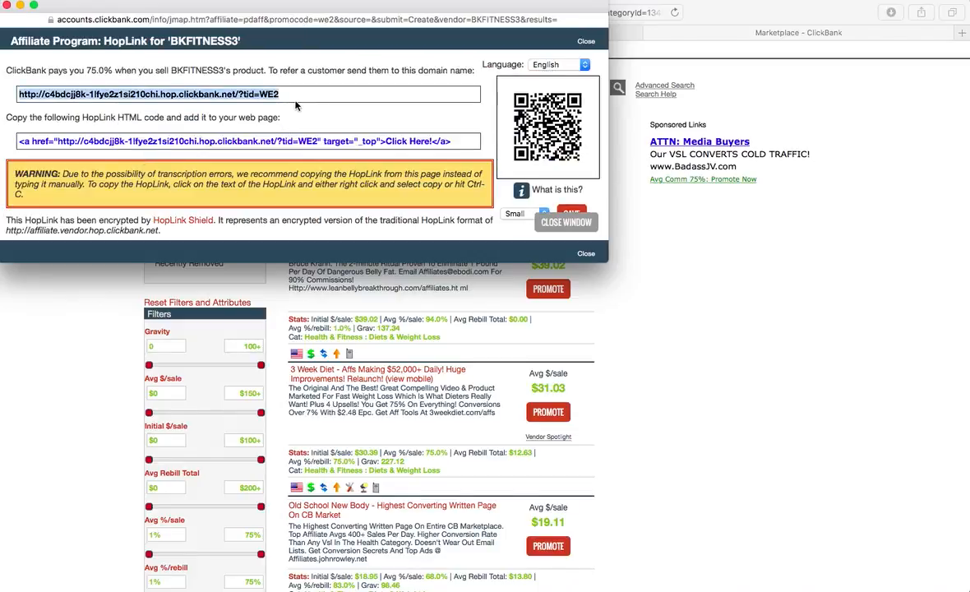
right_click(158, 86)
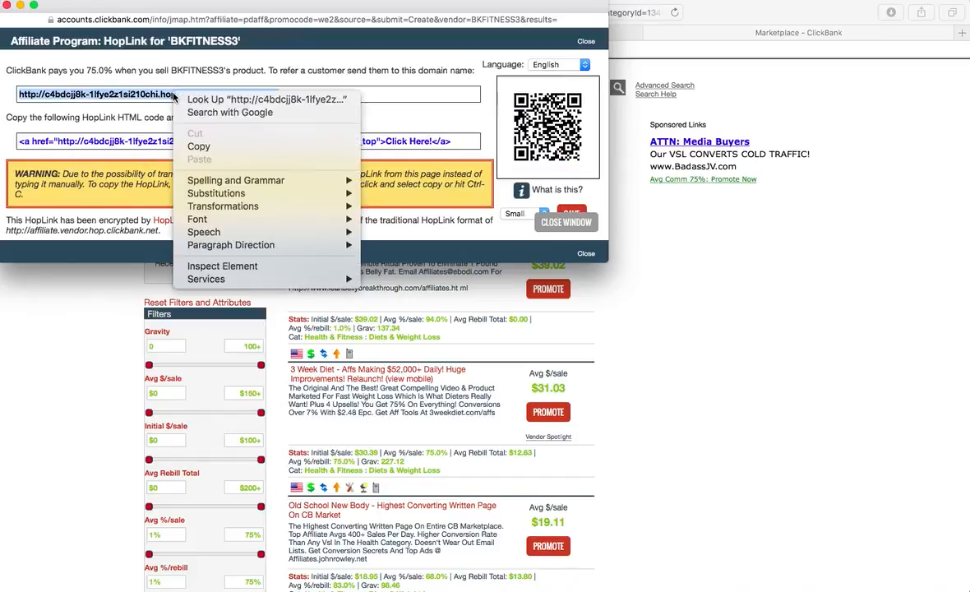
click(220, 135)
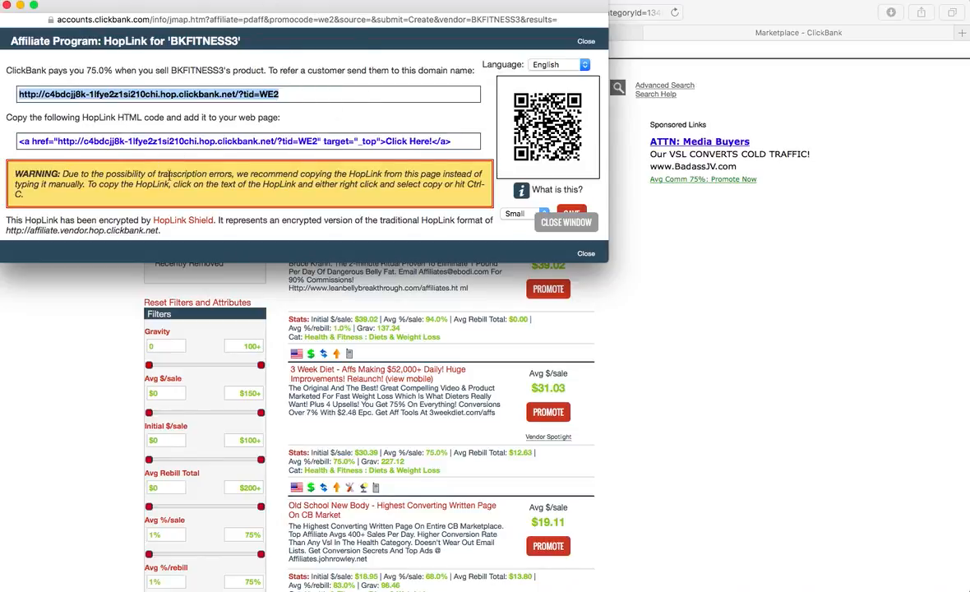
click(549, 219)
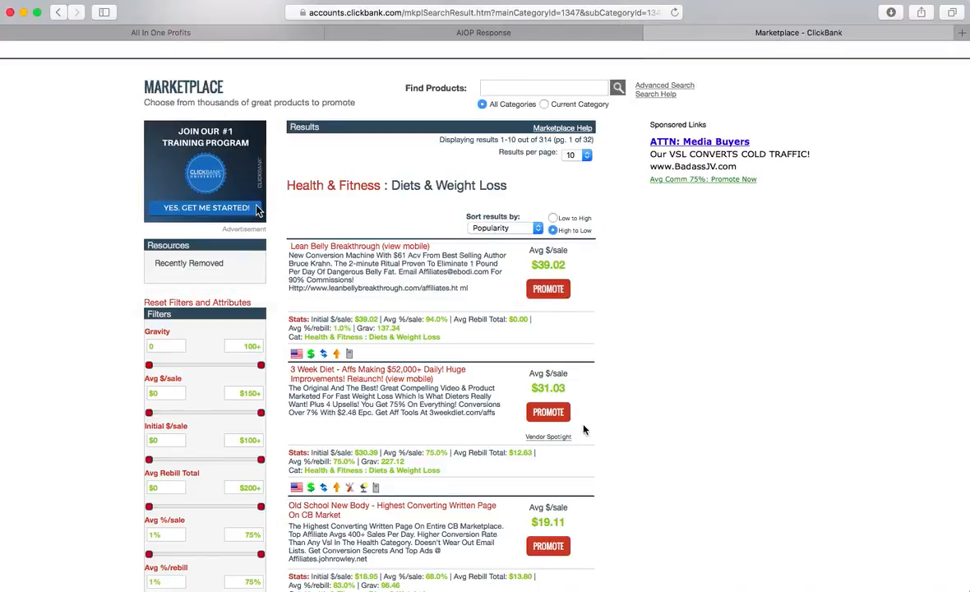
View the promotion form for the 3 Week Diet and close it without creating a HopLink
click(549, 413)
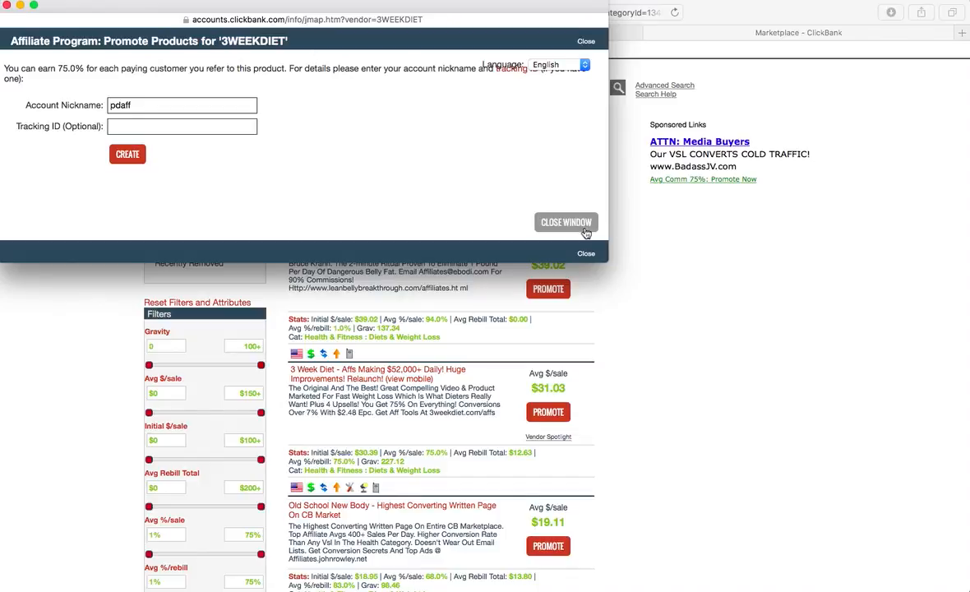
click(541, 219)
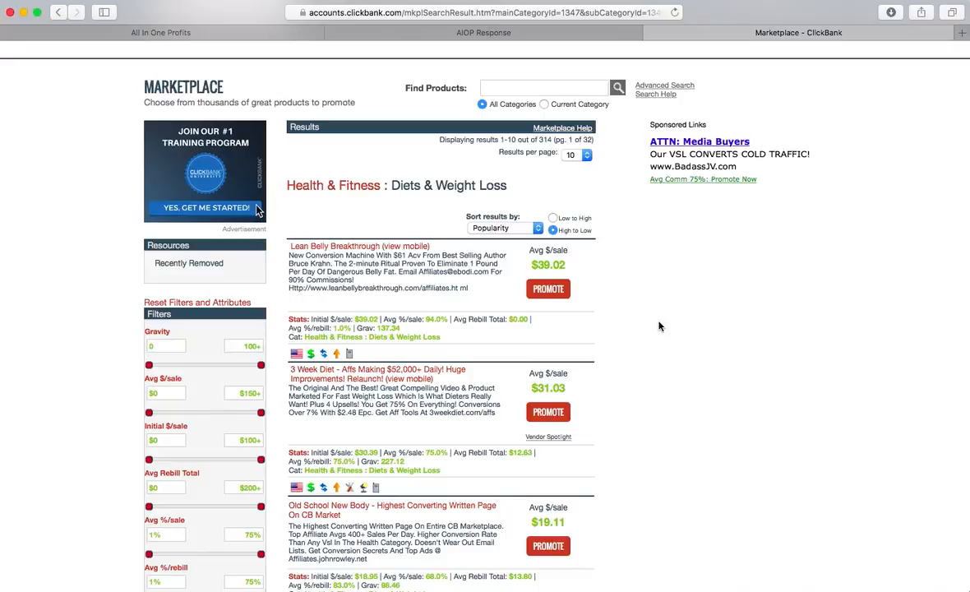
Filter the Diets & Weight Loss results to products that must have a vendor spotlight page
scroll(659, 327, down, 4)
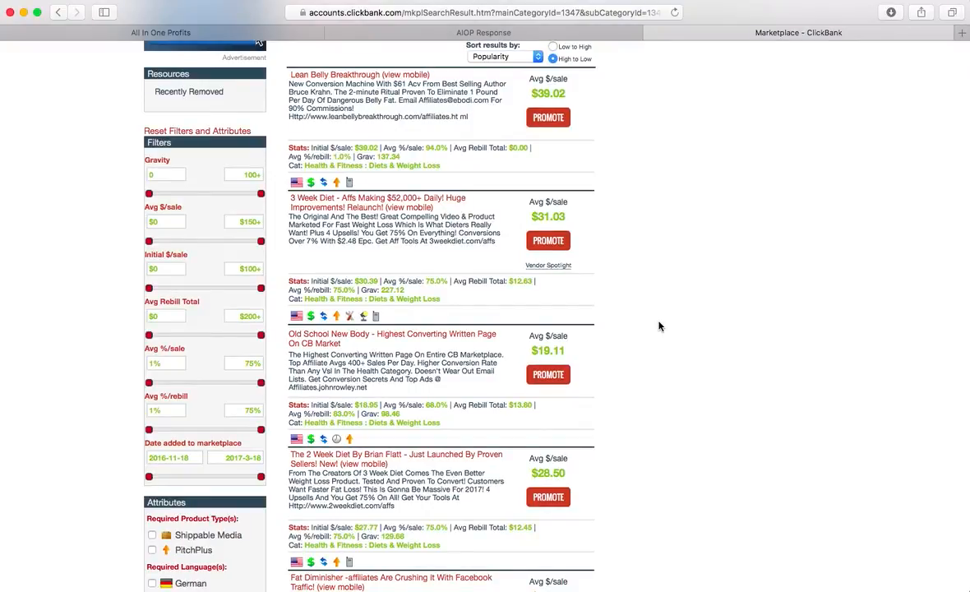
scroll(659, 326, down, 10)
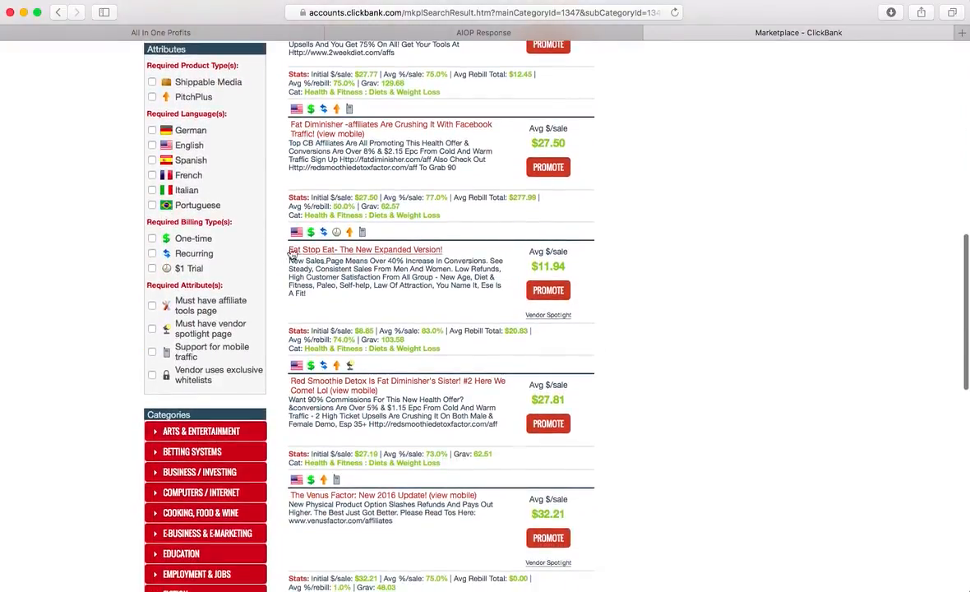
click(151, 330)
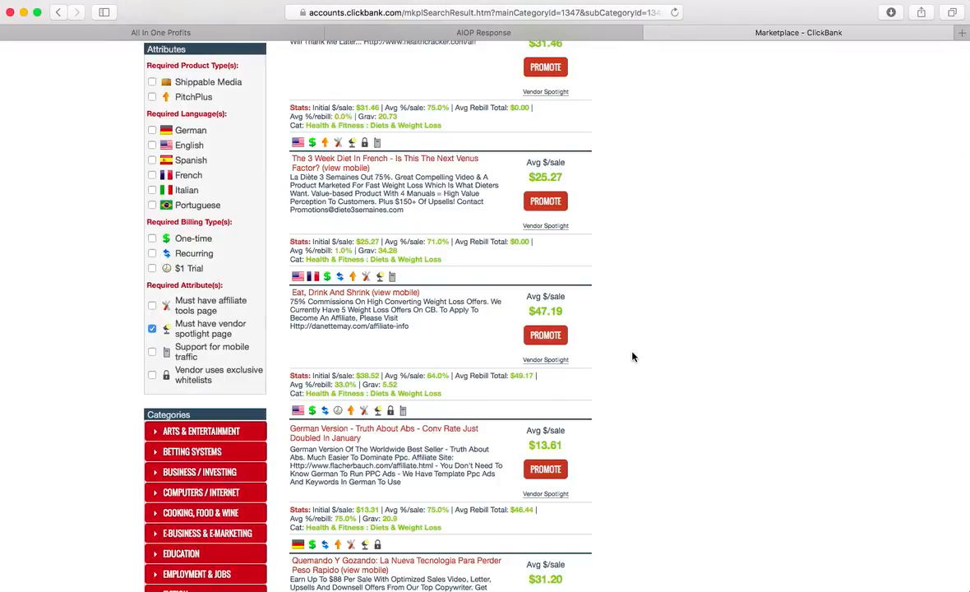
Browse the filtered products, open the 3 Week Diet's vendor spotlight, and follow its affiliate page link
scroll(633, 356, up, 10)
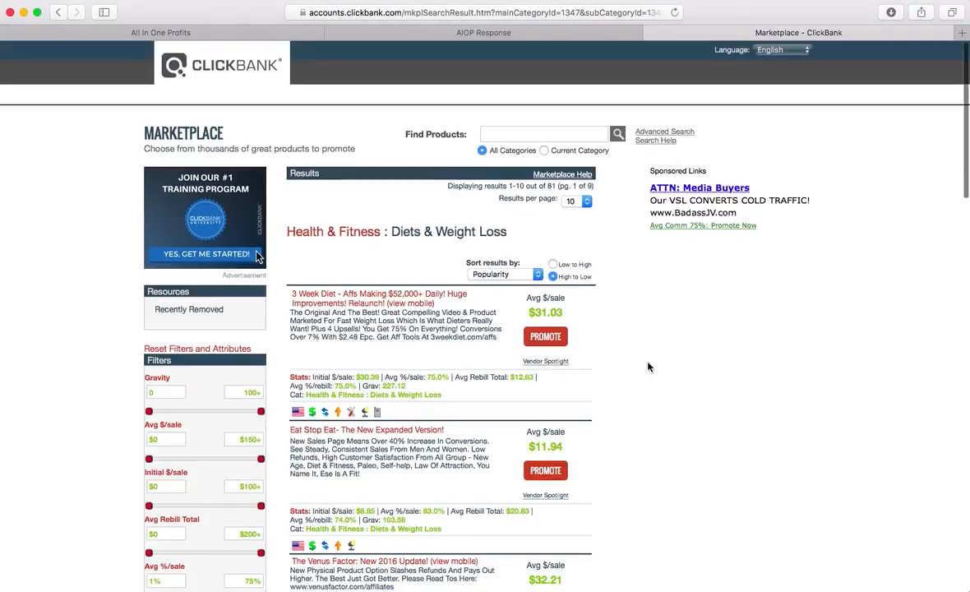
scroll(651, 366, down, 5)
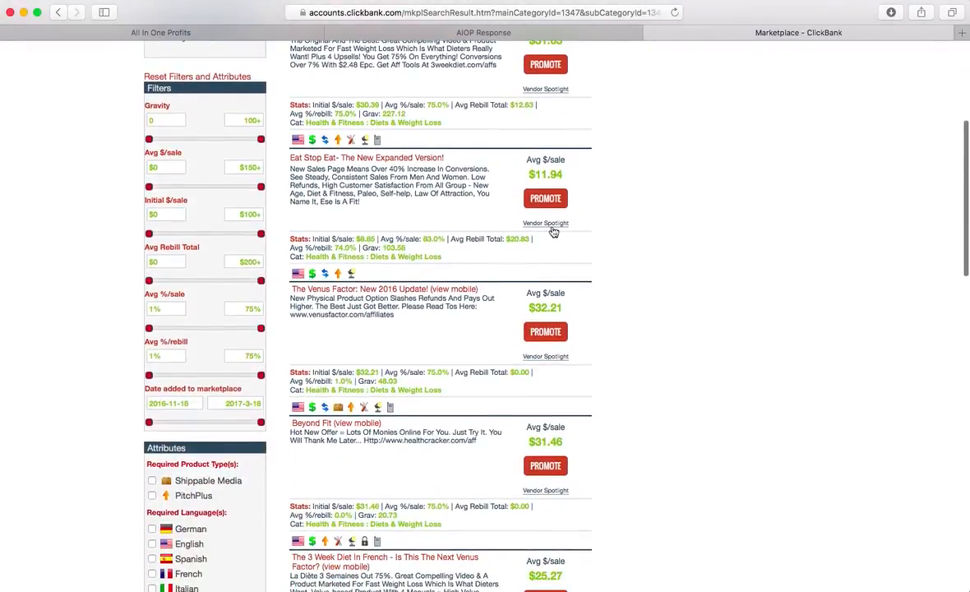
scroll(665, 236, down, 1)
scroll(665, 240, up, 5)
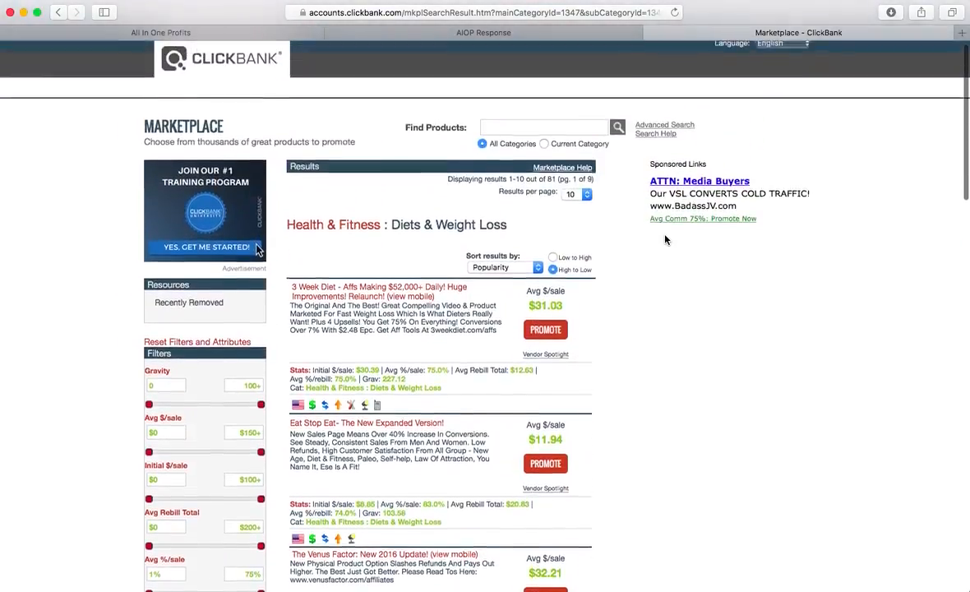
click(553, 352)
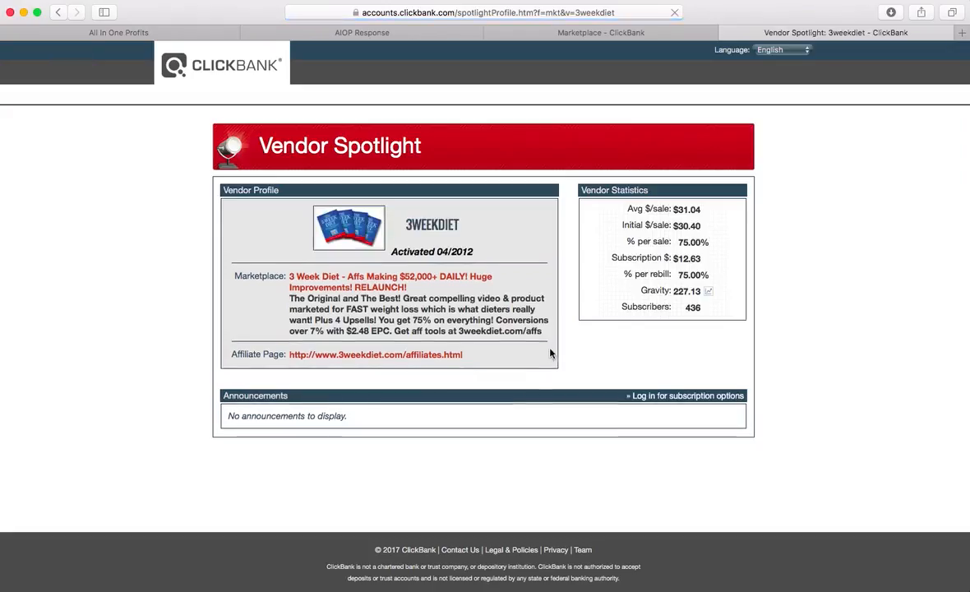
click(329, 358)
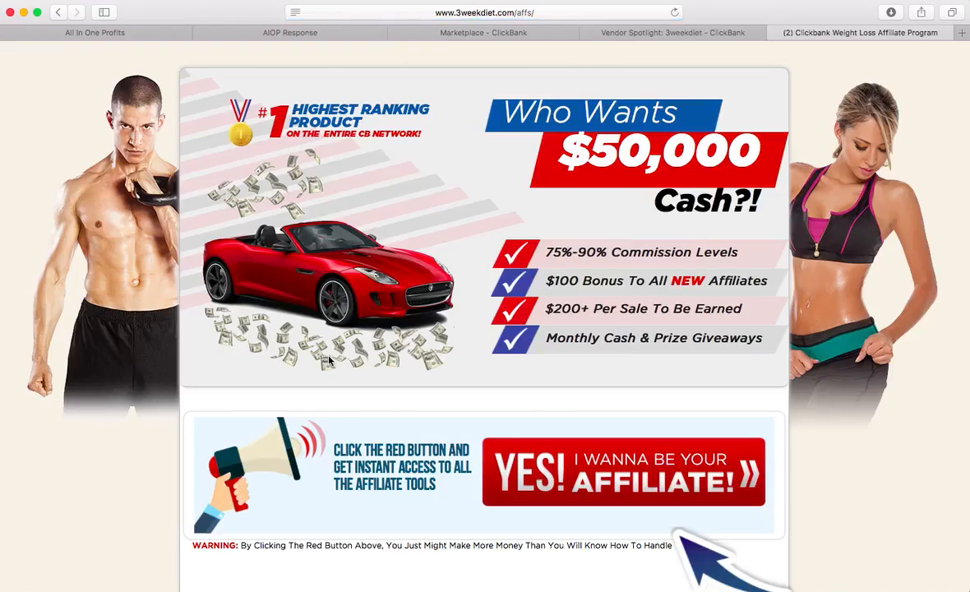
Examine the 3 Week Diet affiliate page and its sign-up form, and close the form without submitting it
scroll(682, 497, down, 10)
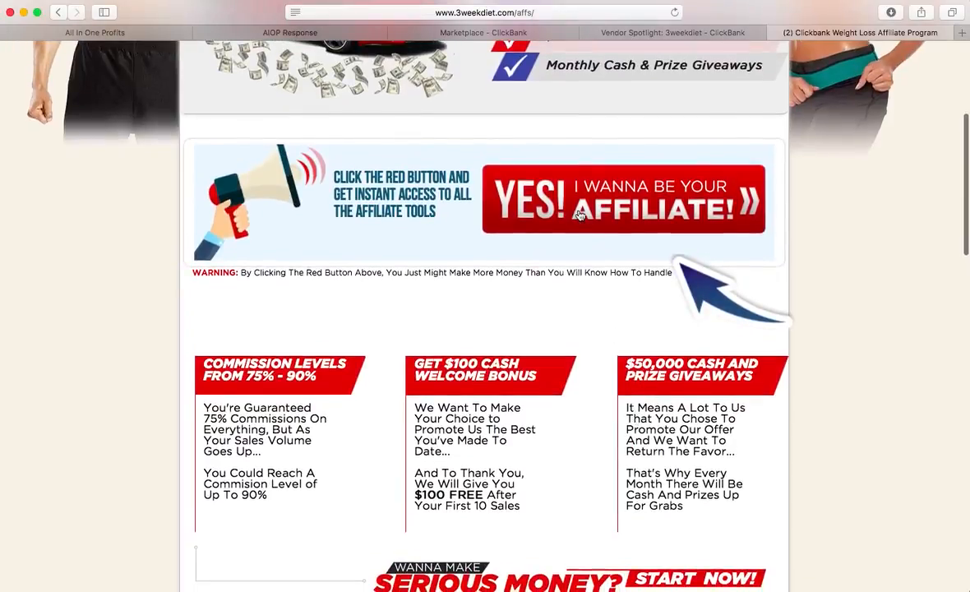
scroll(576, 269, down, 15)
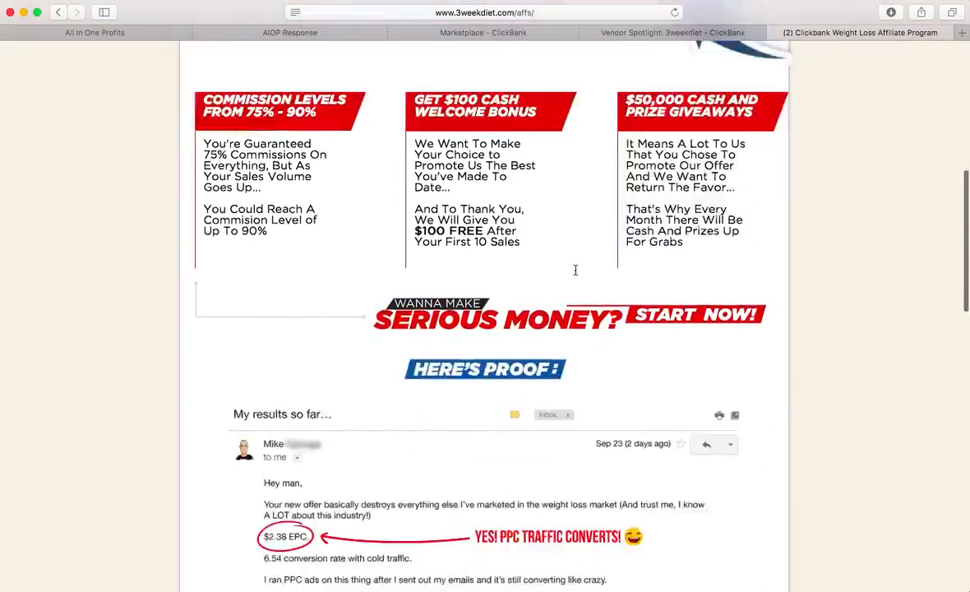
scroll(574, 271, up, 1)
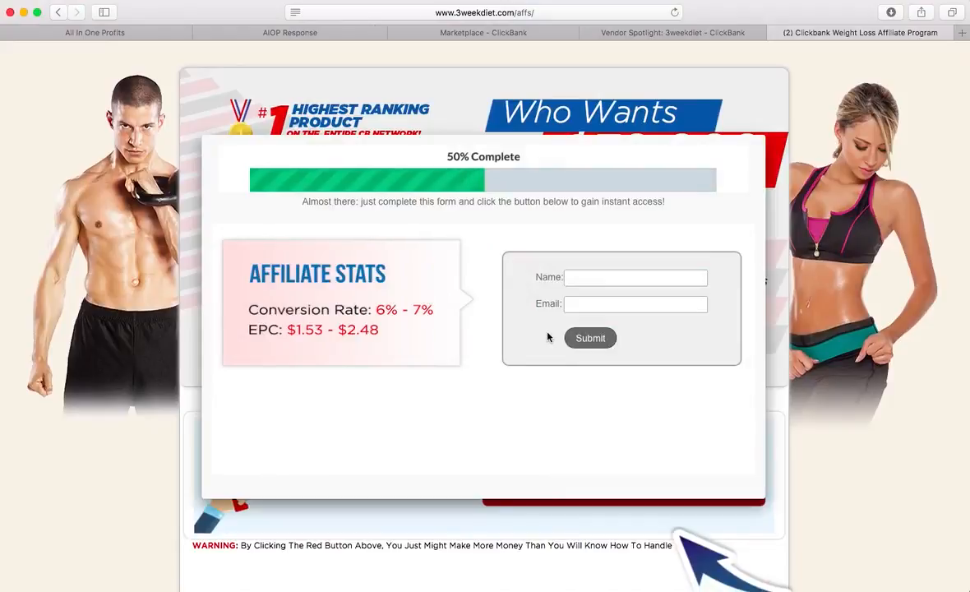
click(868, 390)
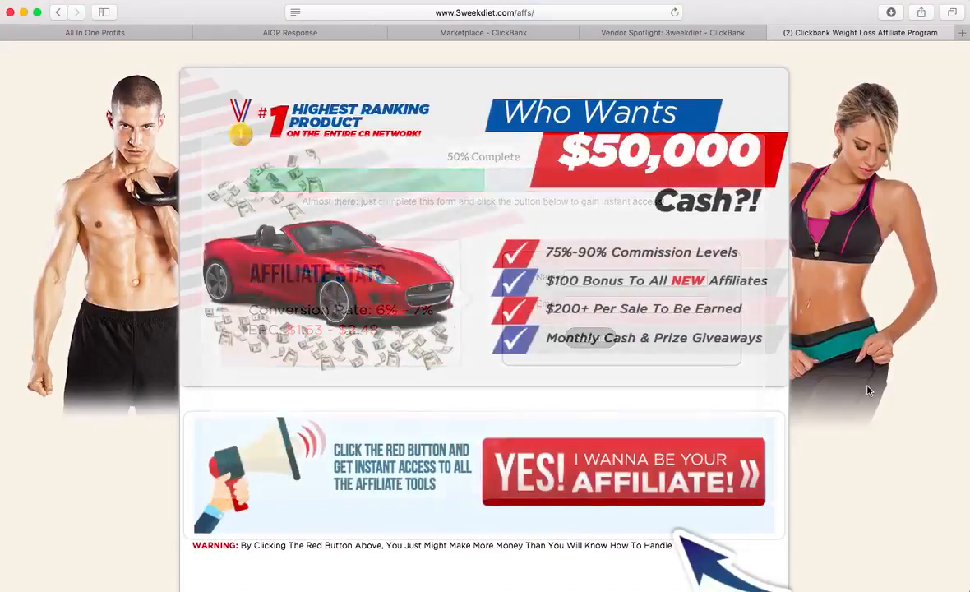
Open the 3 Week Diet affiliate tools through the existing-affiliate link and go to the Email Swipes page
scroll(600, 462, down, 5)
scroll(528, 285, down, 3)
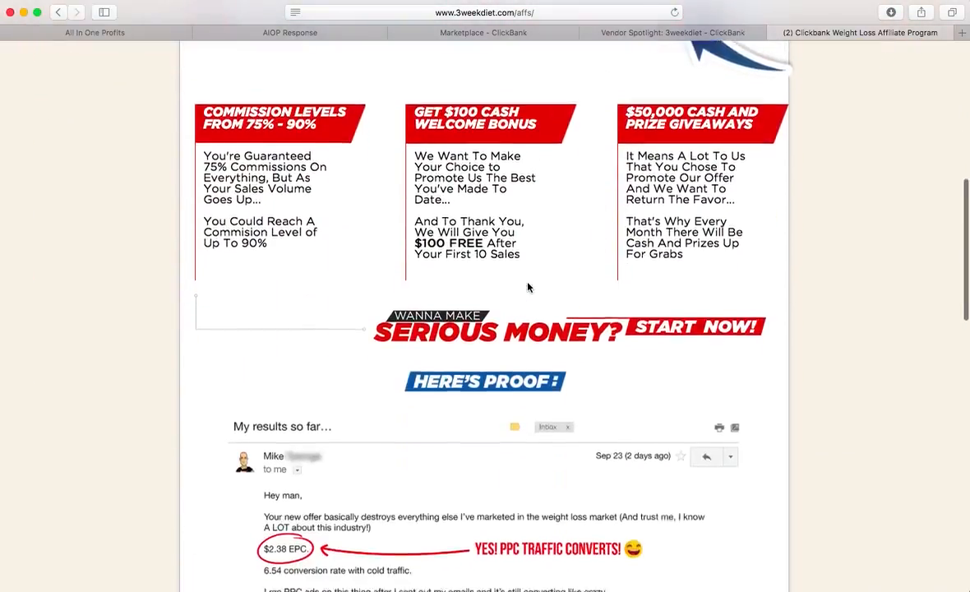
scroll(529, 287, down, 15)
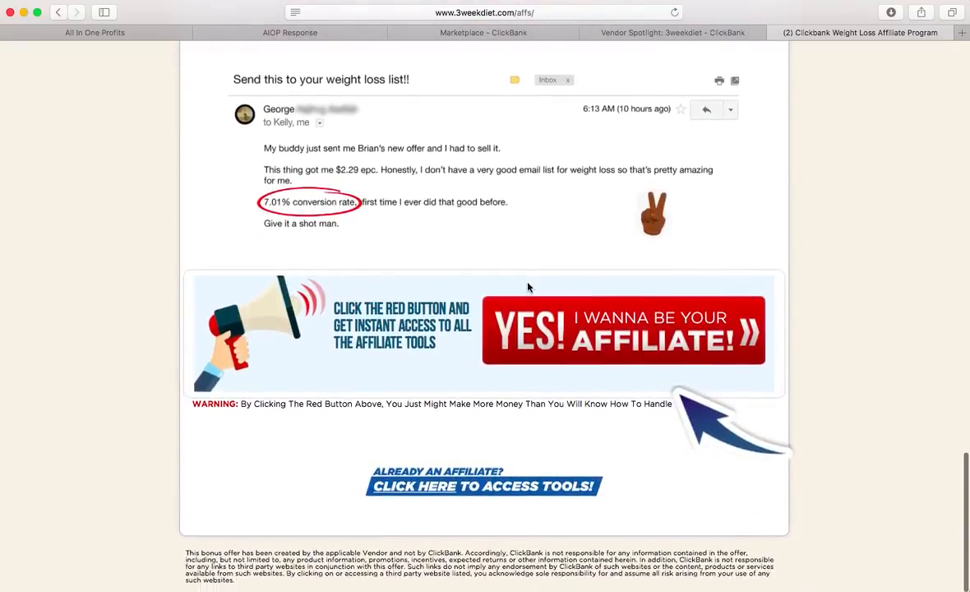
click(405, 496)
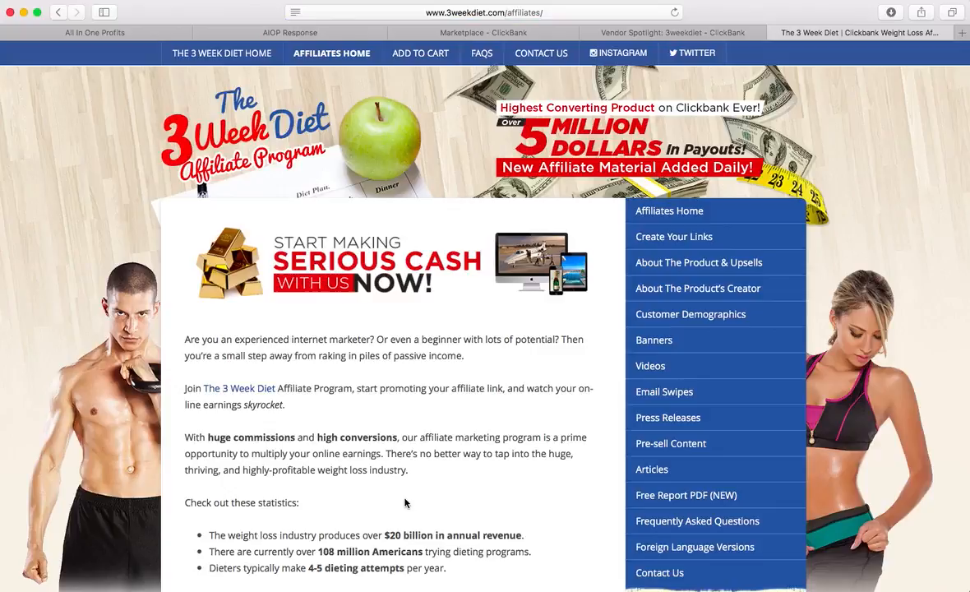
scroll(558, 316, down, 5)
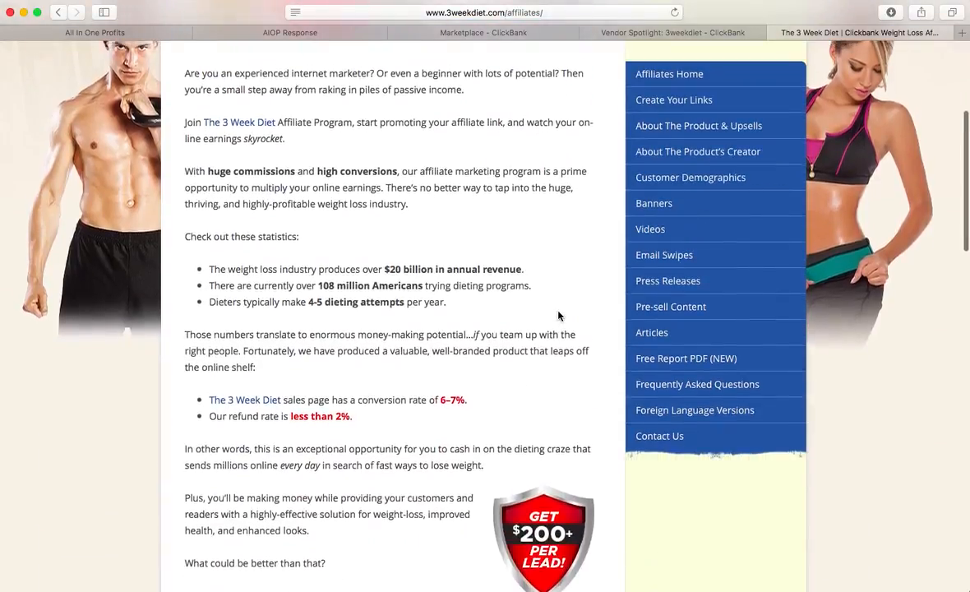
scroll(558, 315, up, 4)
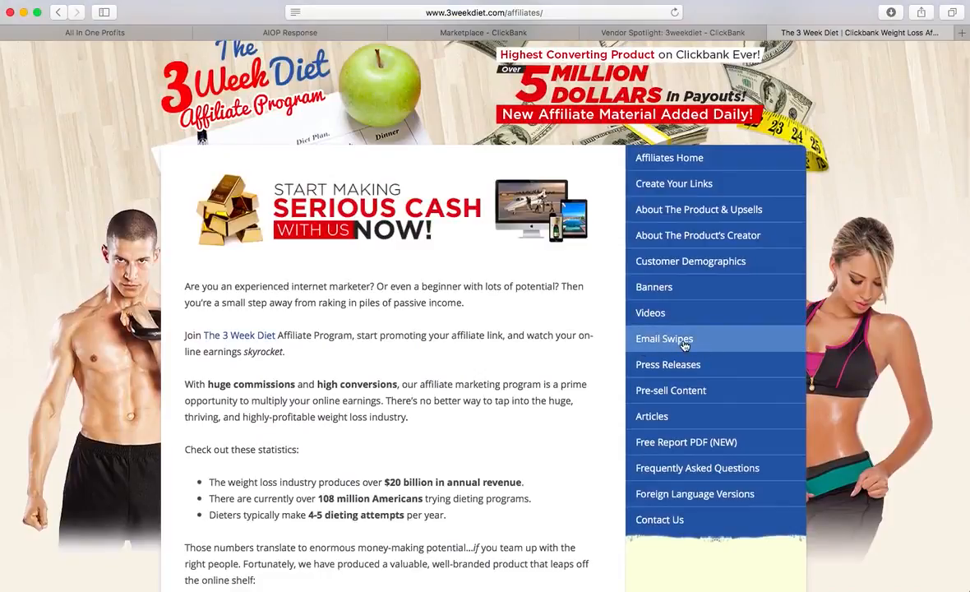
click(683, 346)
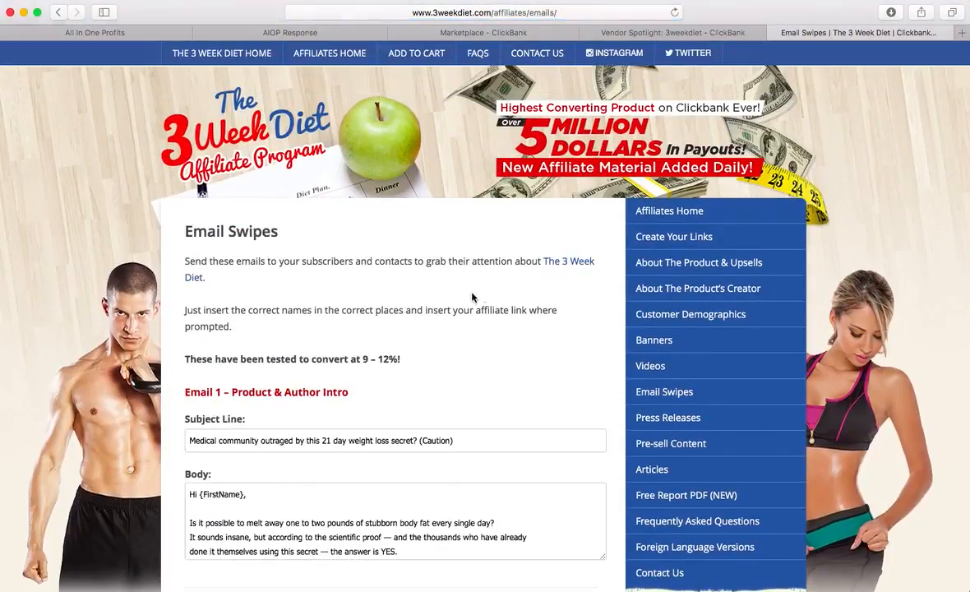
Read through the five email swipes, checking their subject lines, body texts and affiliate link placeholders
scroll(473, 296, down, 5)
scroll(472, 294, up, 2)
scroll(472, 294, down, 3)
scroll(472, 295, down, 10)
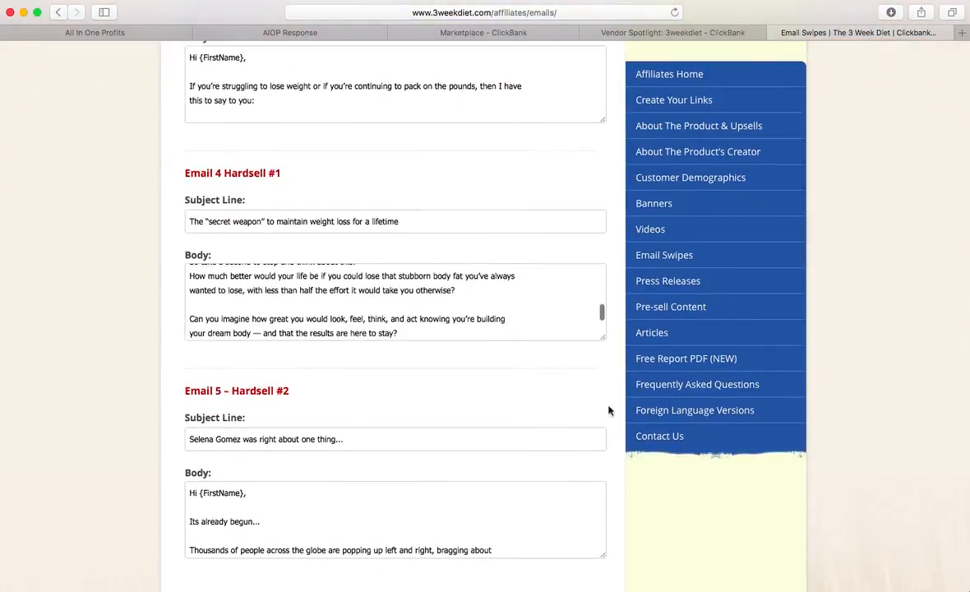
scroll(622, 431, down, 2)
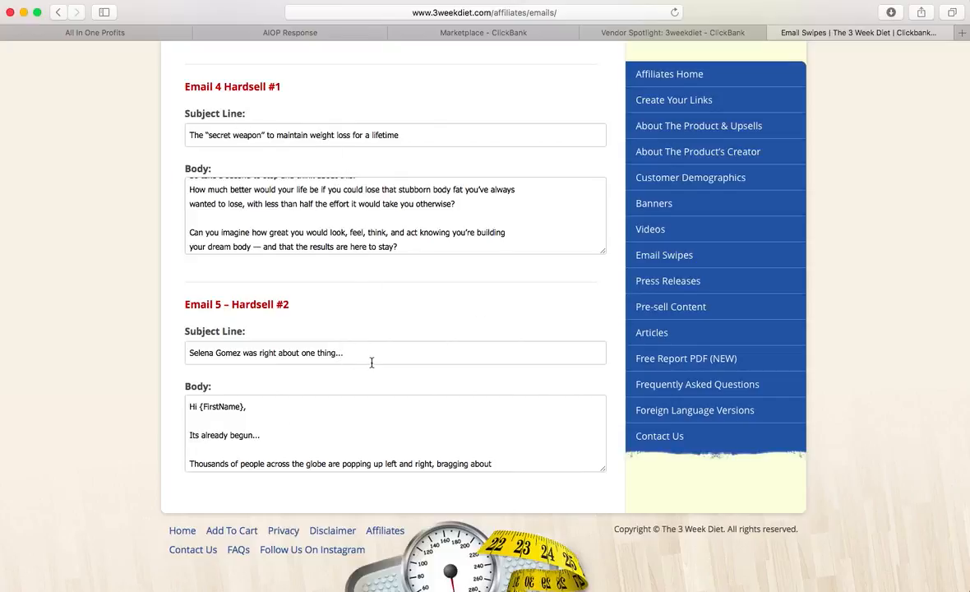
scroll(372, 362, up, 10)
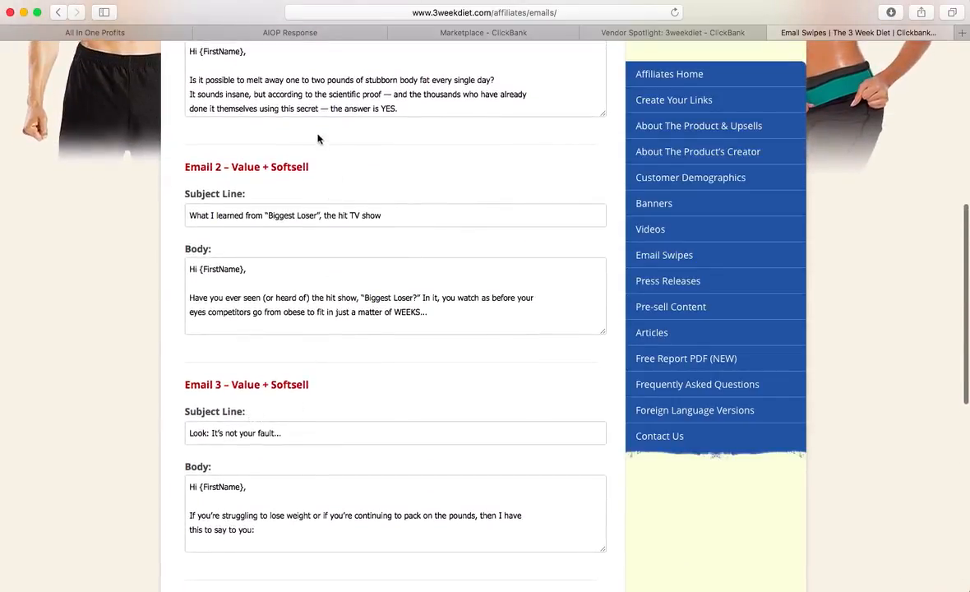
scroll(346, 252, up, 5)
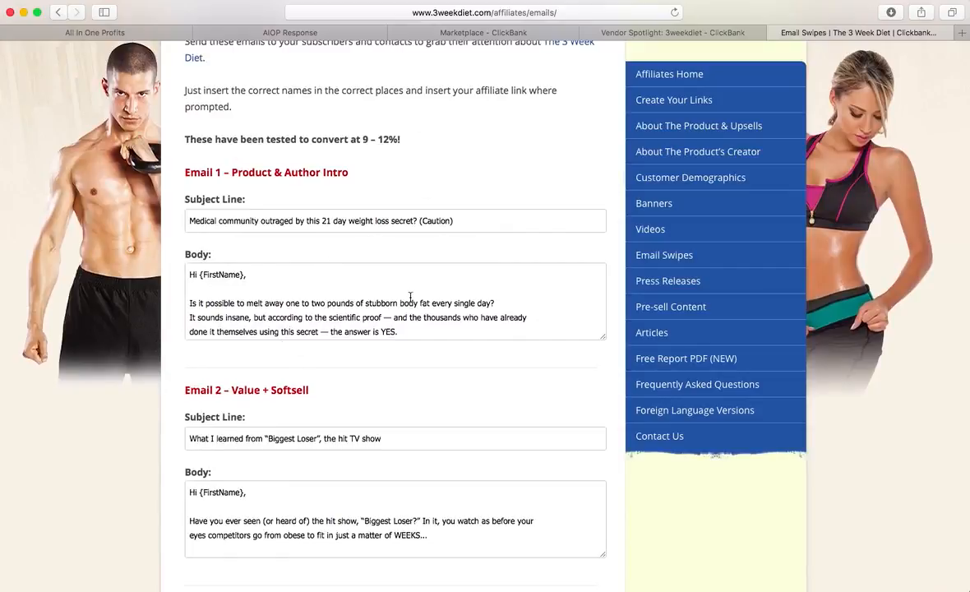
scroll(410, 296, down, 8)
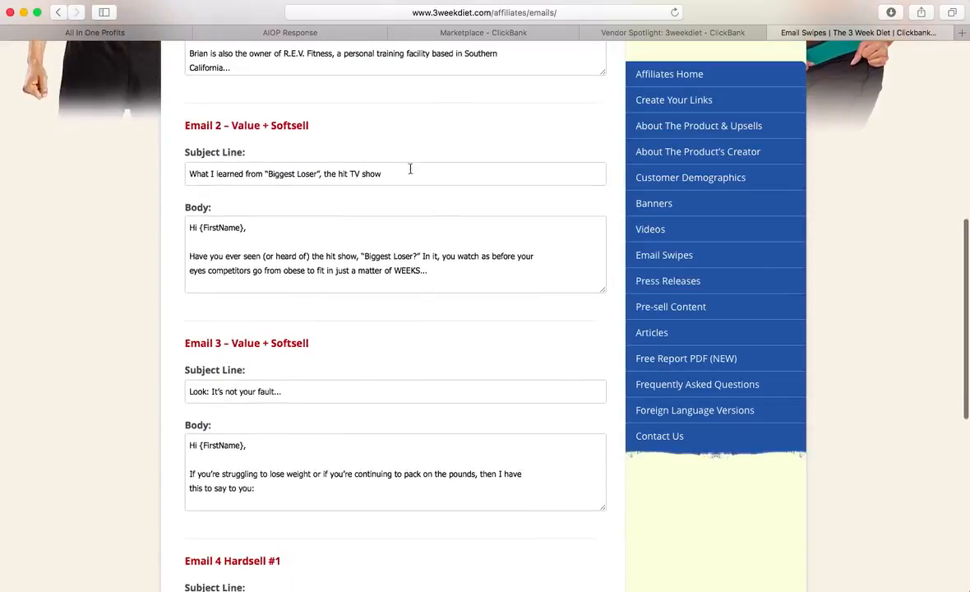
scroll(156, 343, up, 5)
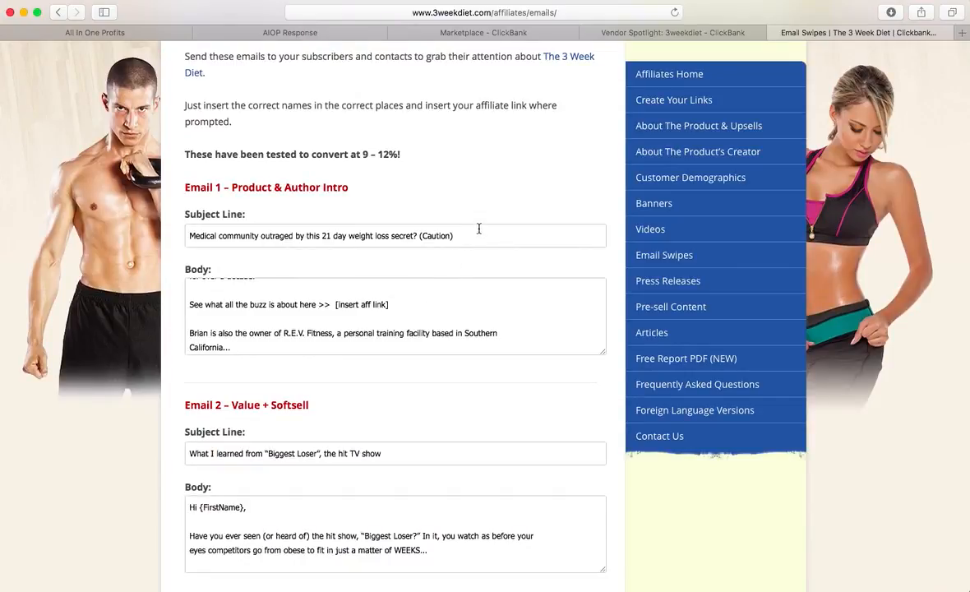
scroll(479, 228, down, 3)
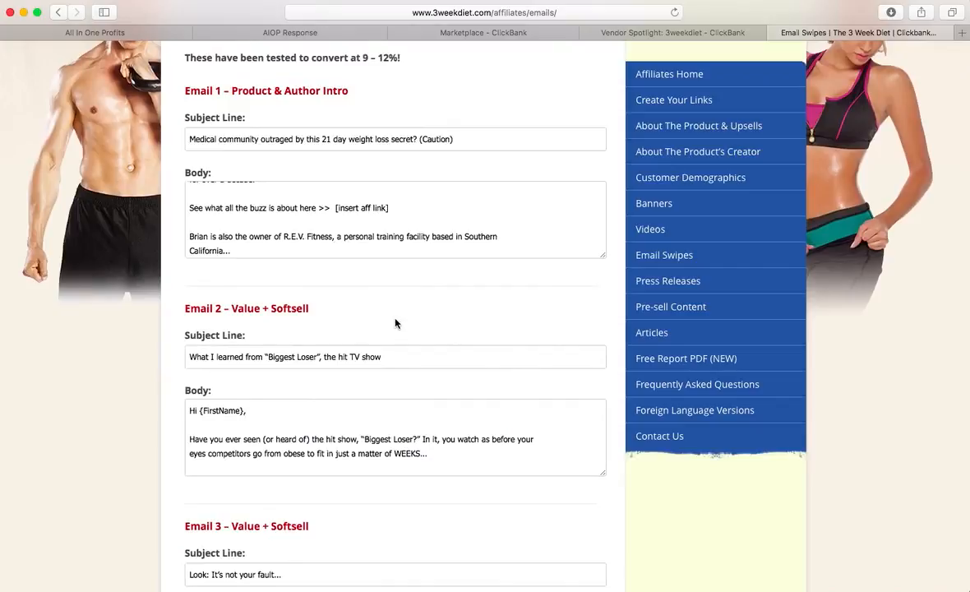
scroll(396, 322, down, 7)
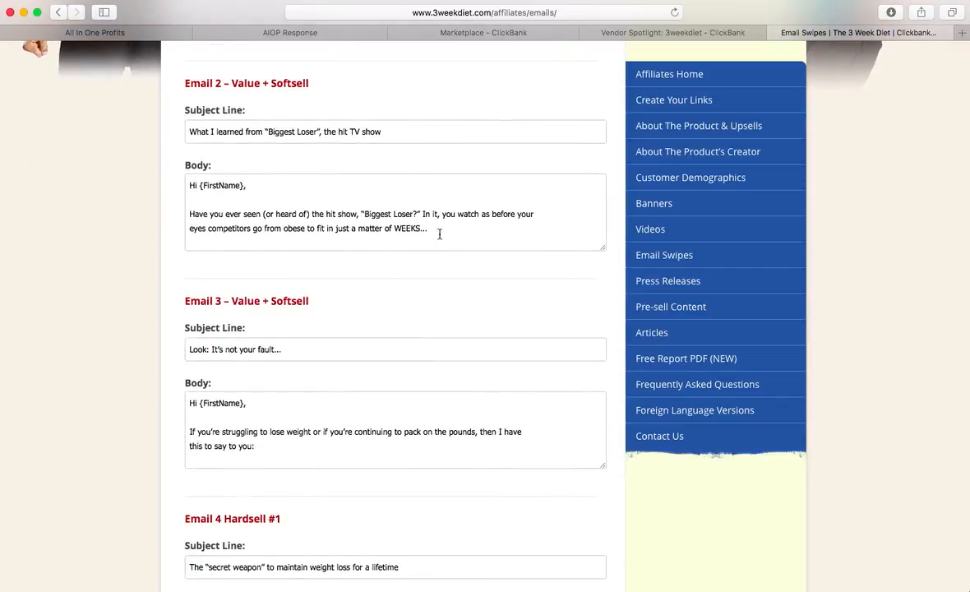
scroll(364, 259, down, 3)
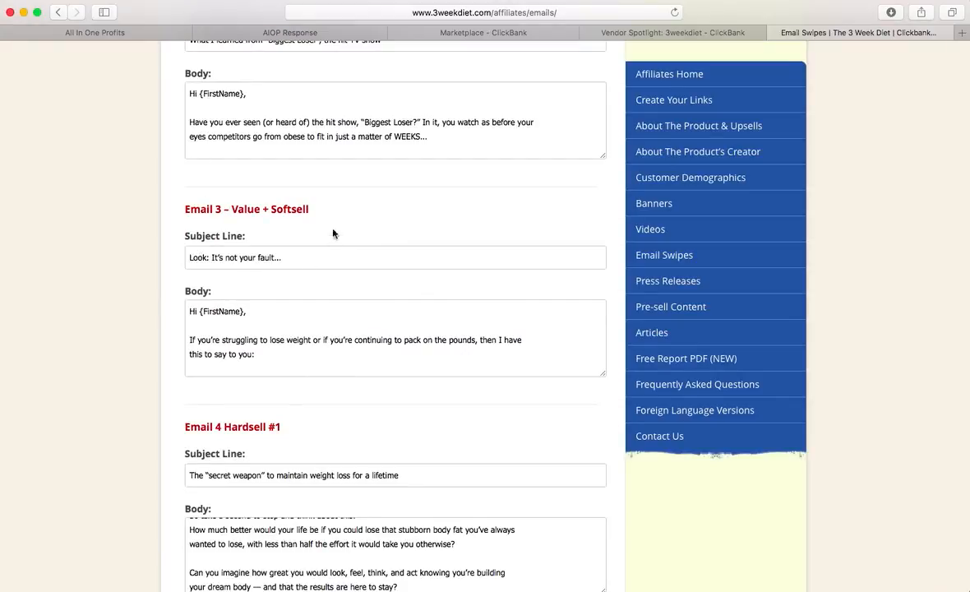
scroll(334, 342, down, 5)
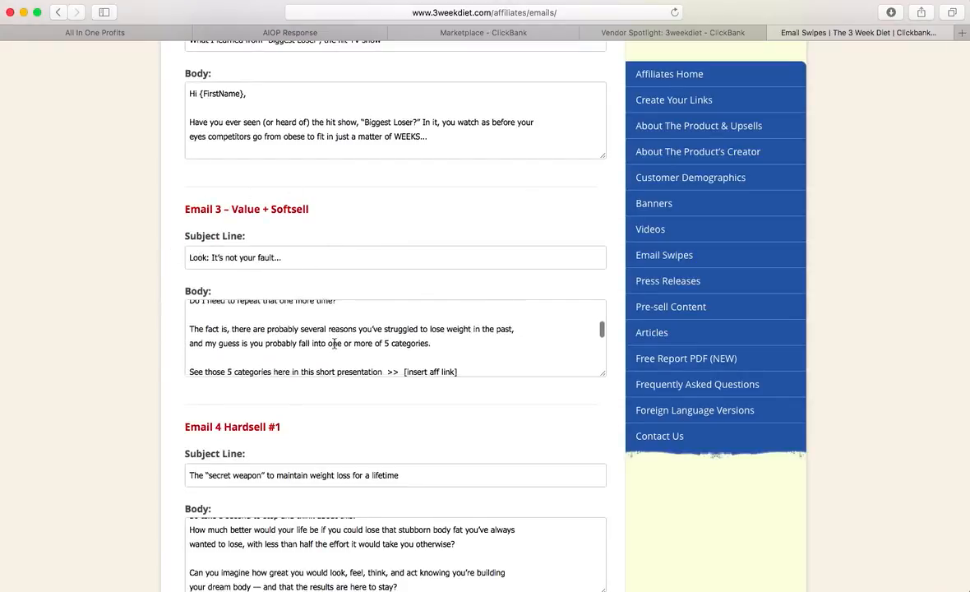
scroll(158, 360, down, 5)
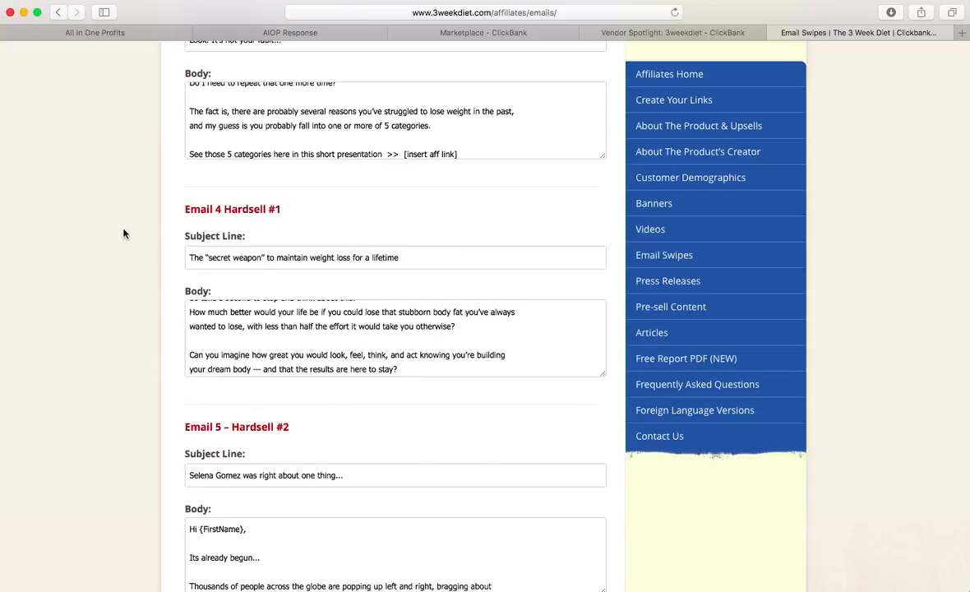
Copy the Email 1 subject line "Medical community outraged by this 21 day weight loss secret? (Caution)" into the new AIOP Response message's subject
scroll(123, 234, up, 7)
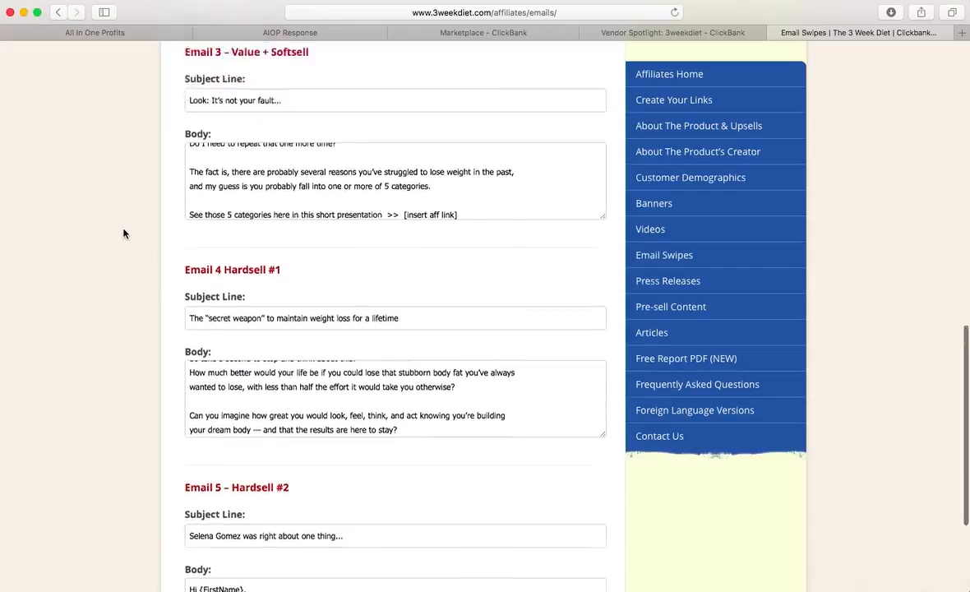
scroll(385, 121, up, 8)
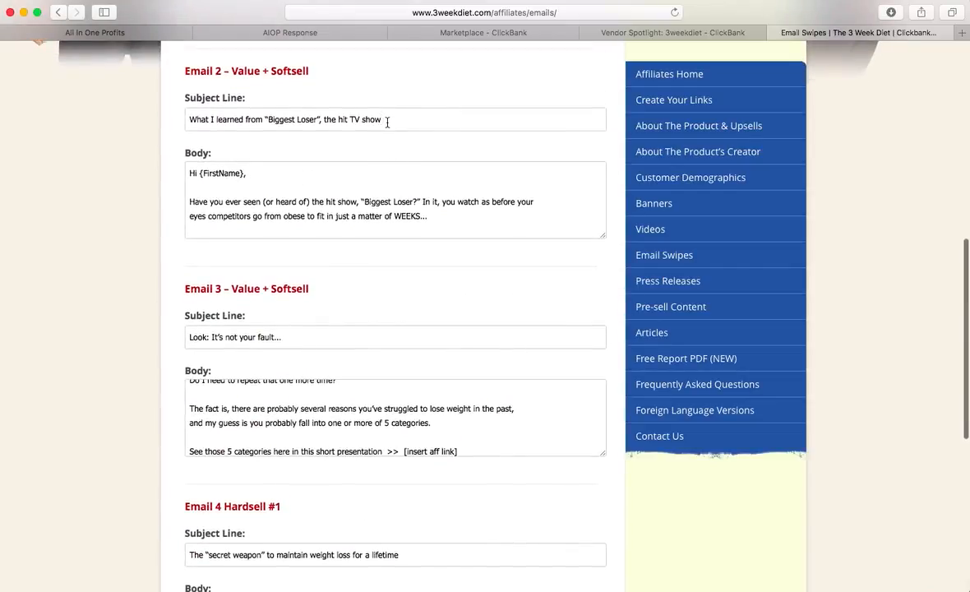
drag(461, 255, 190, 255)
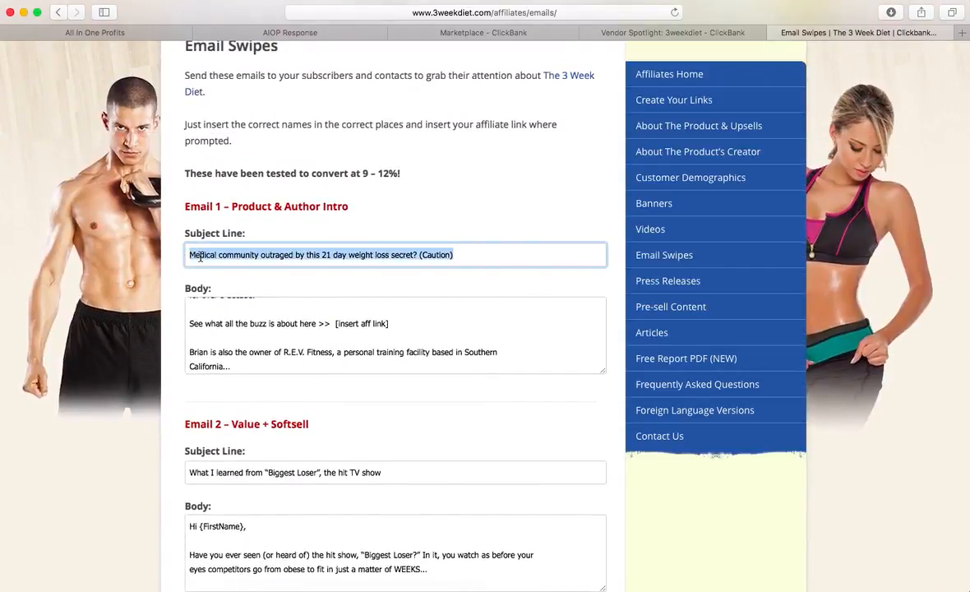
right_click(199, 256)
click(224, 285)
click(284, 32)
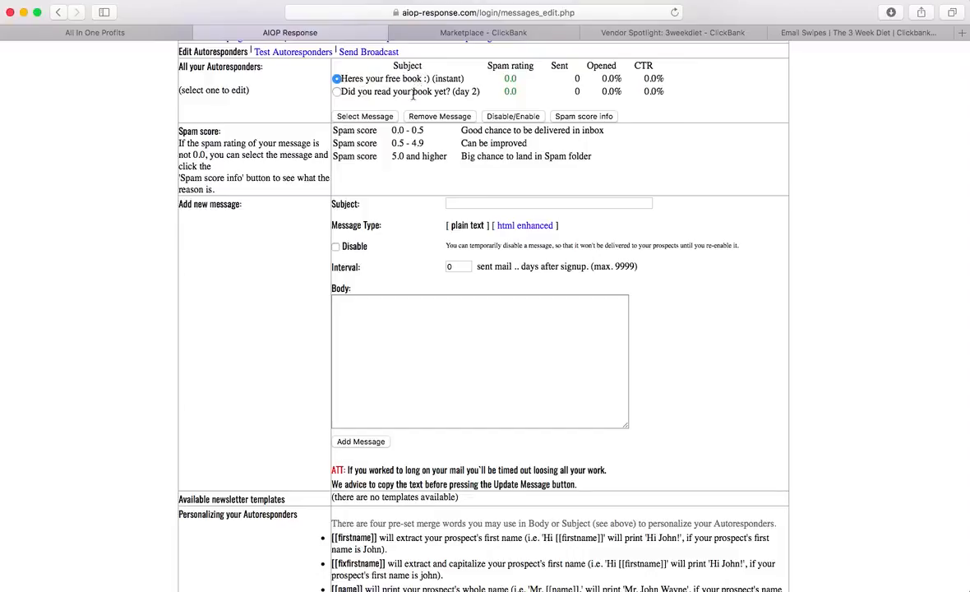
click(461, 204)
right_click(461, 204)
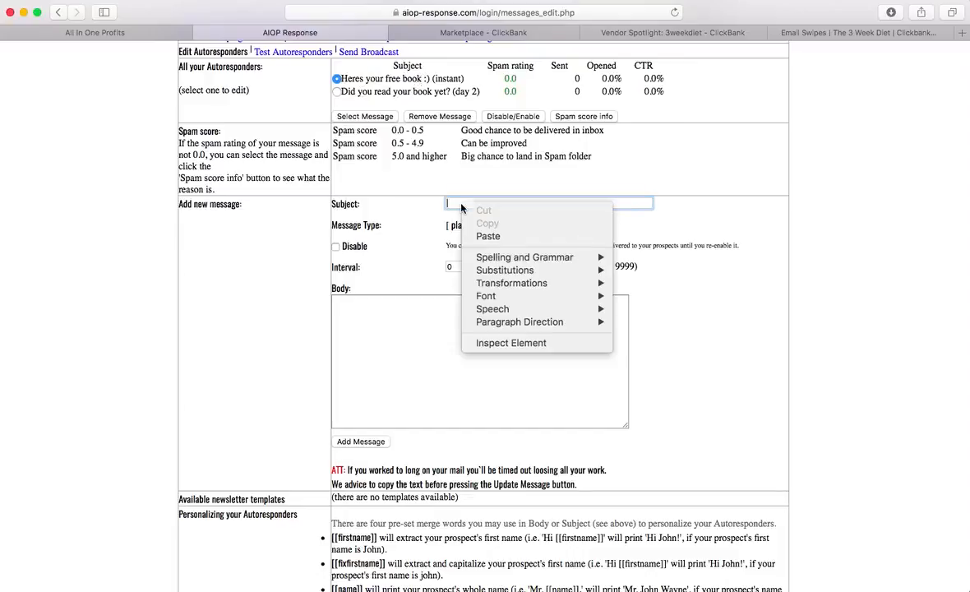
click(487, 237)
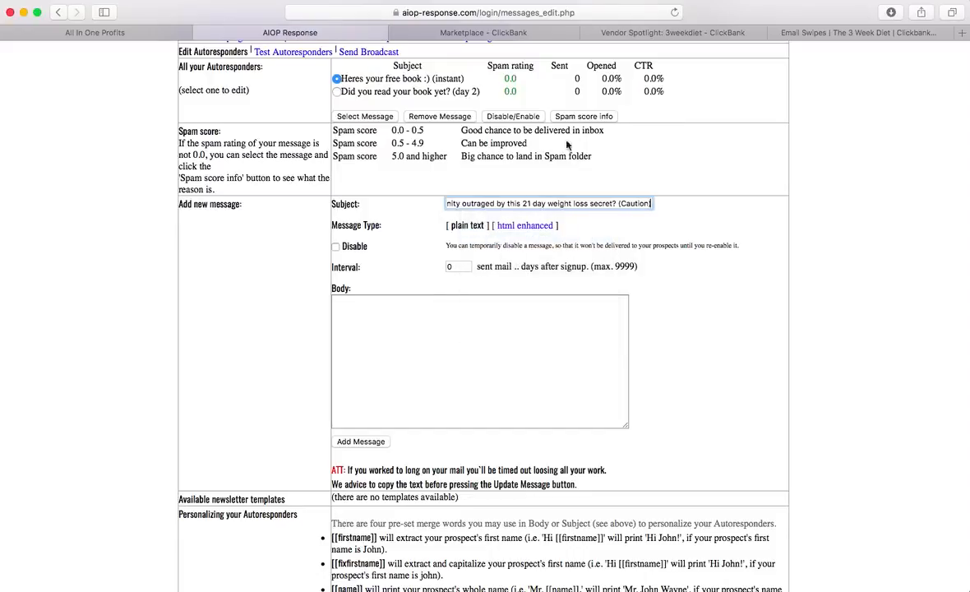
Return to the Email Swipes page and enlarge the Email 1 body box to show the full e-mail text
click(769, 33)
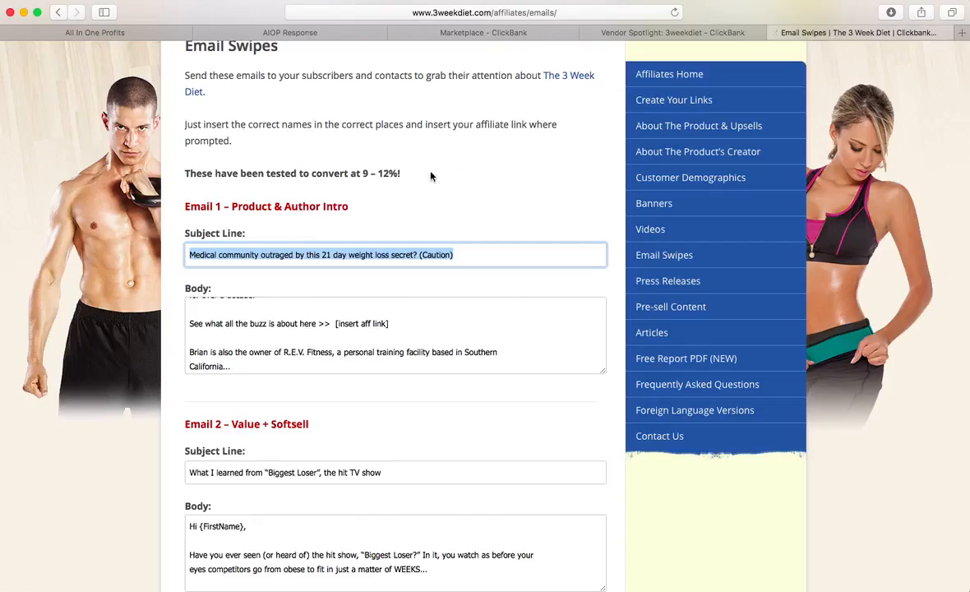
scroll(423, 177, down, 3)
double_click(212, 194)
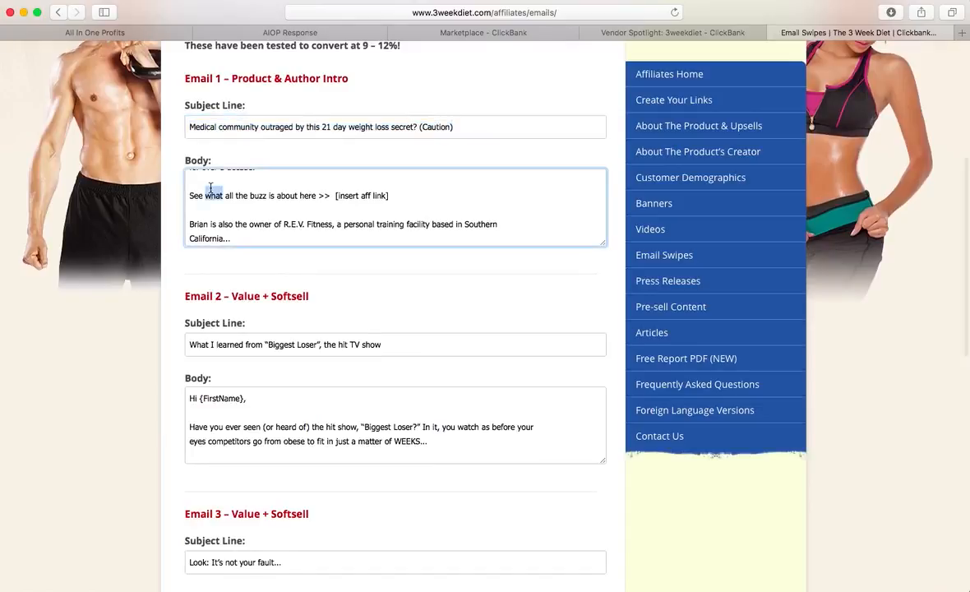
key(super+a)
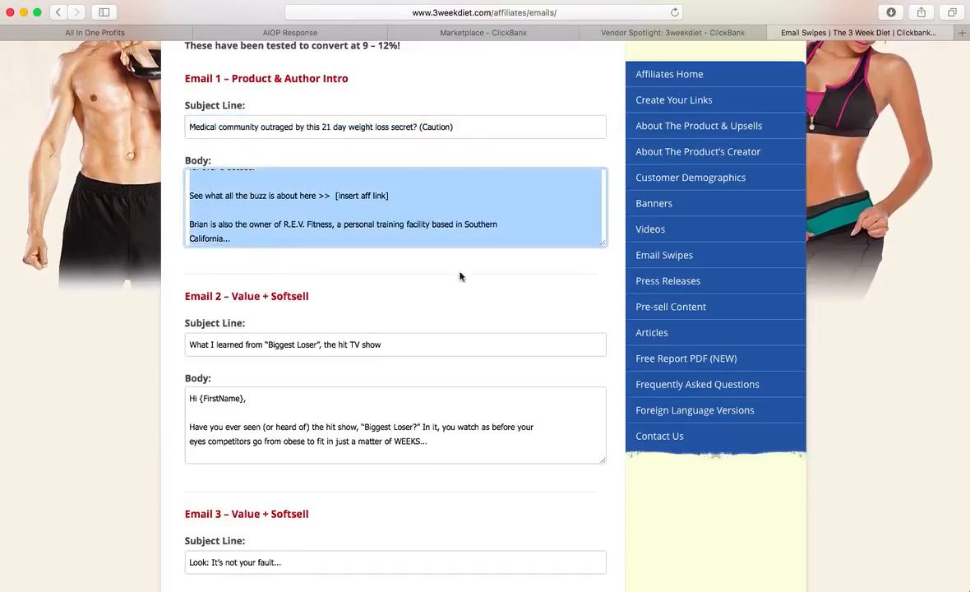
click(606, 251)
drag(605, 251, 618, 338)
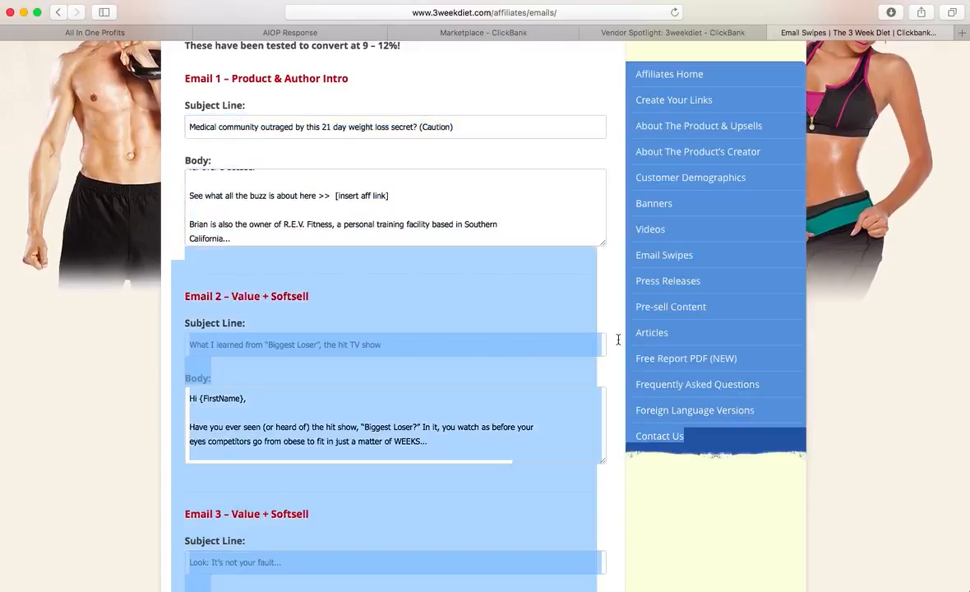
click(602, 249)
drag(601, 247, 628, 589)
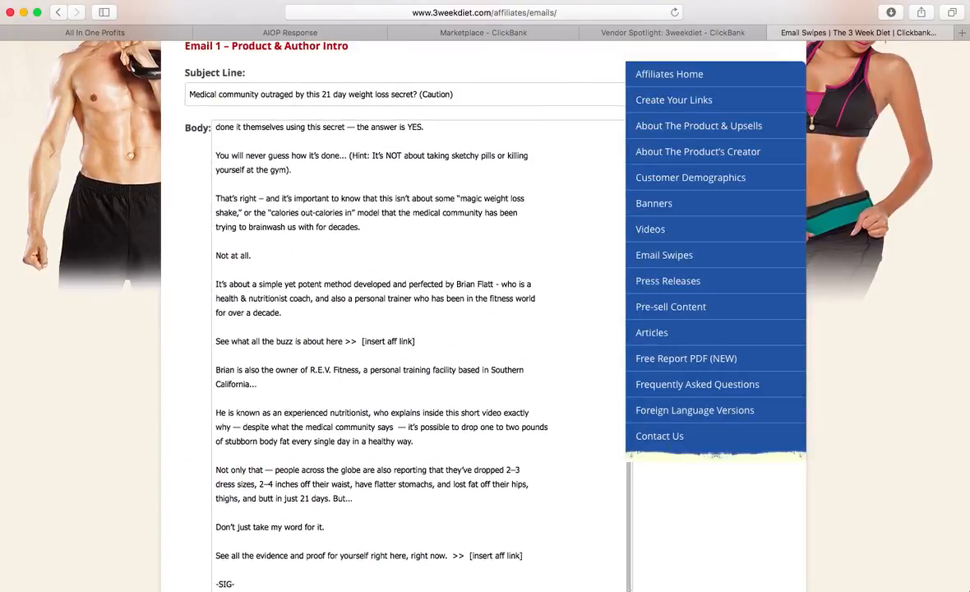
scroll(559, 369, up, 3)
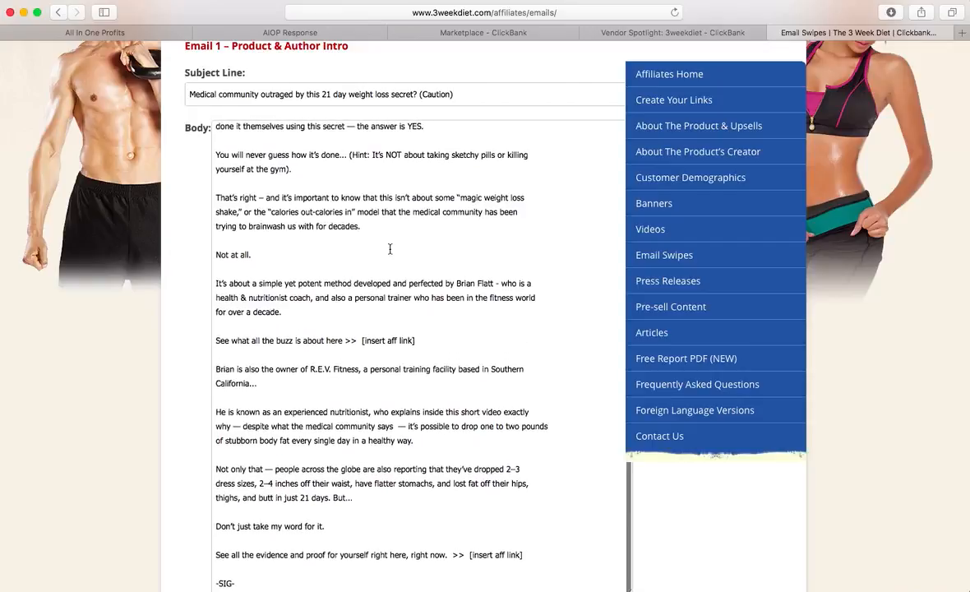
Copy the entire Email 1 body into the new AIOP Response message's body and enlarge that box to fit the text
drag(200, 125, 261, 288)
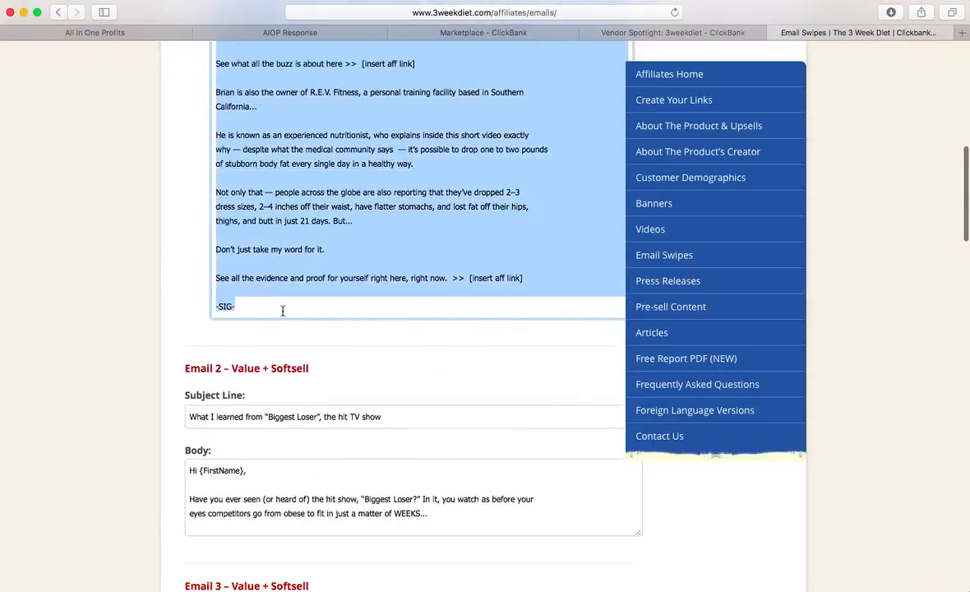
right_click(234, 183)
click(259, 232)
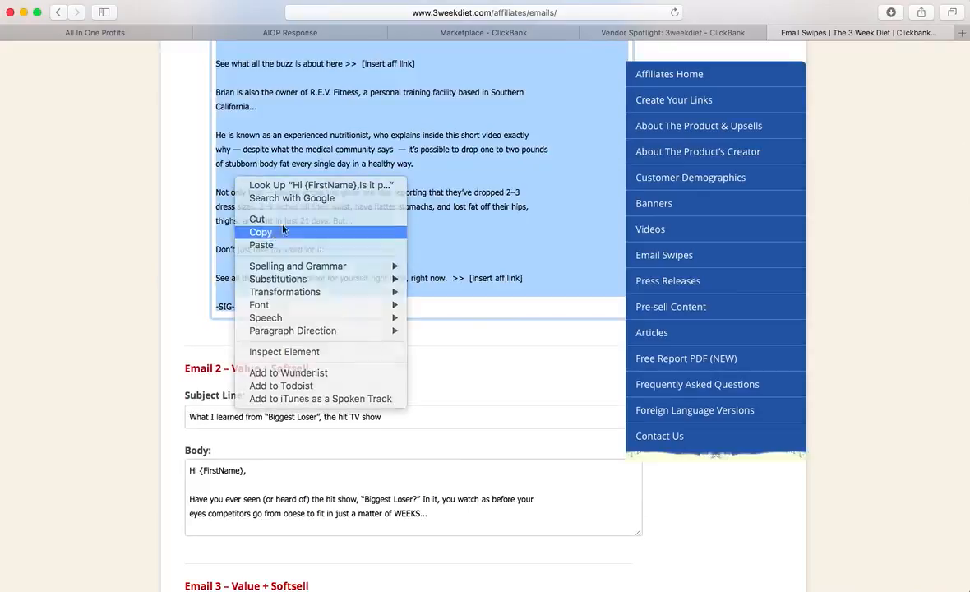
click(315, 33)
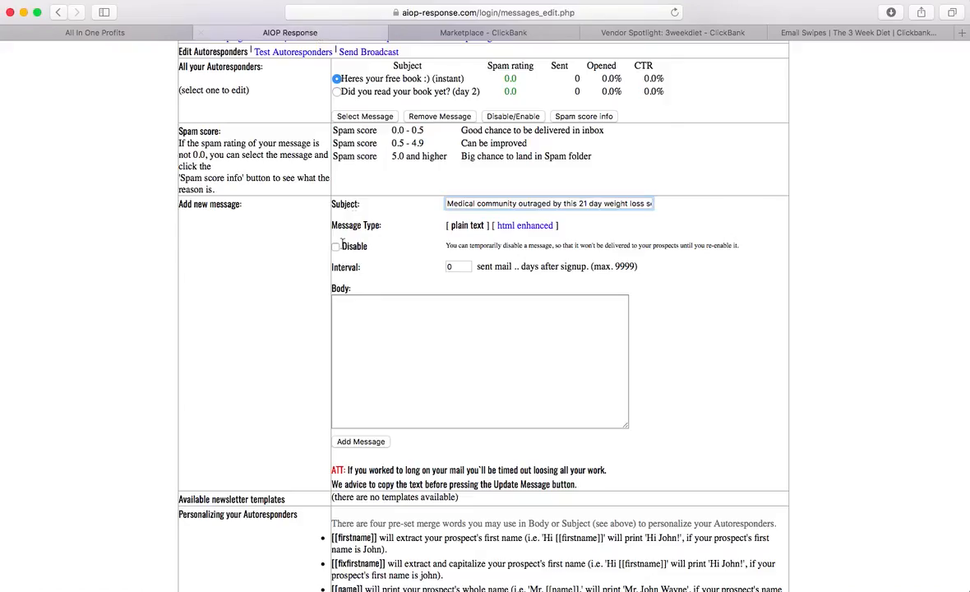
click(335, 300)
right_click(334, 303)
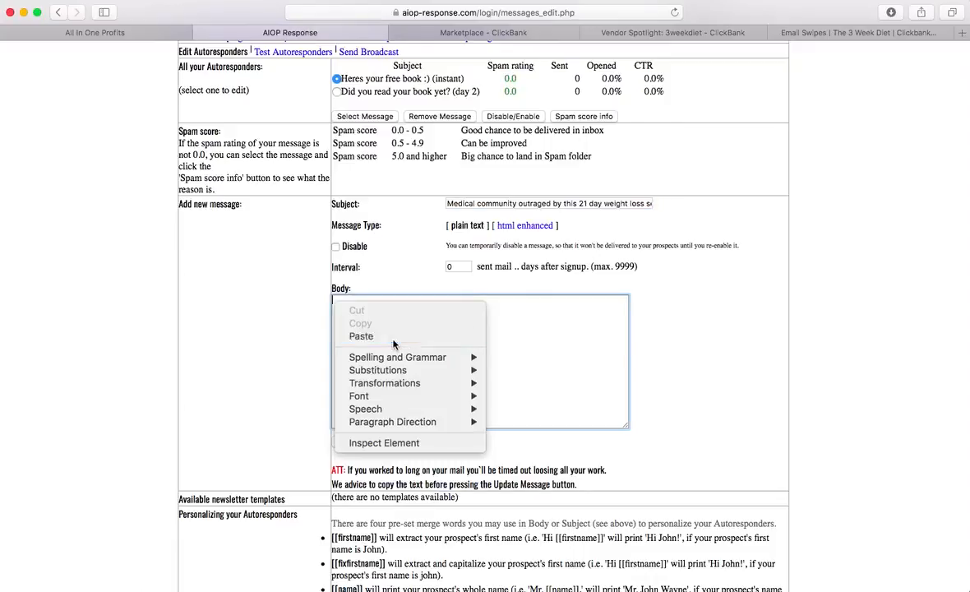
click(381, 335)
scroll(649, 225, down, 5)
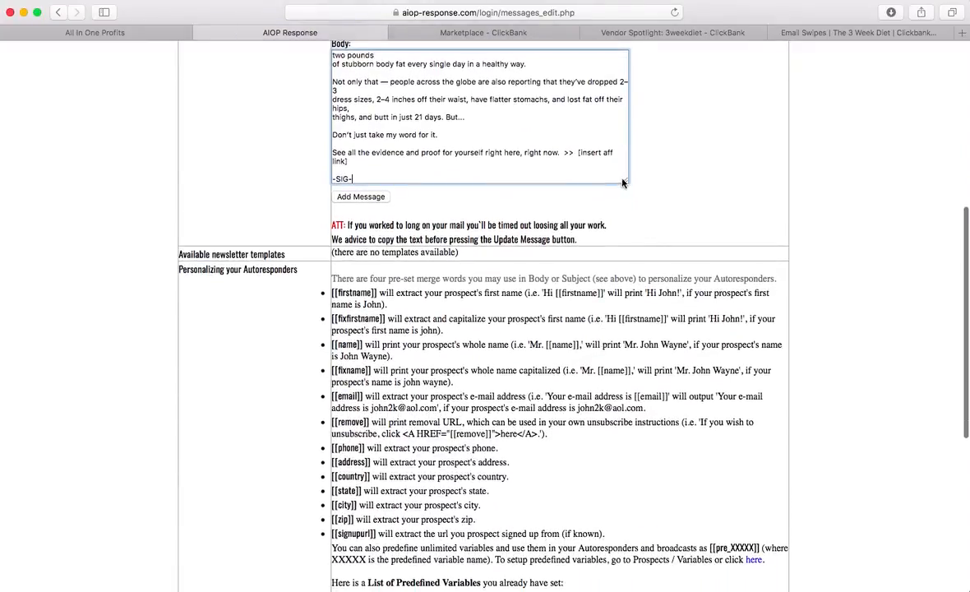
drag(628, 183, 712, 495)
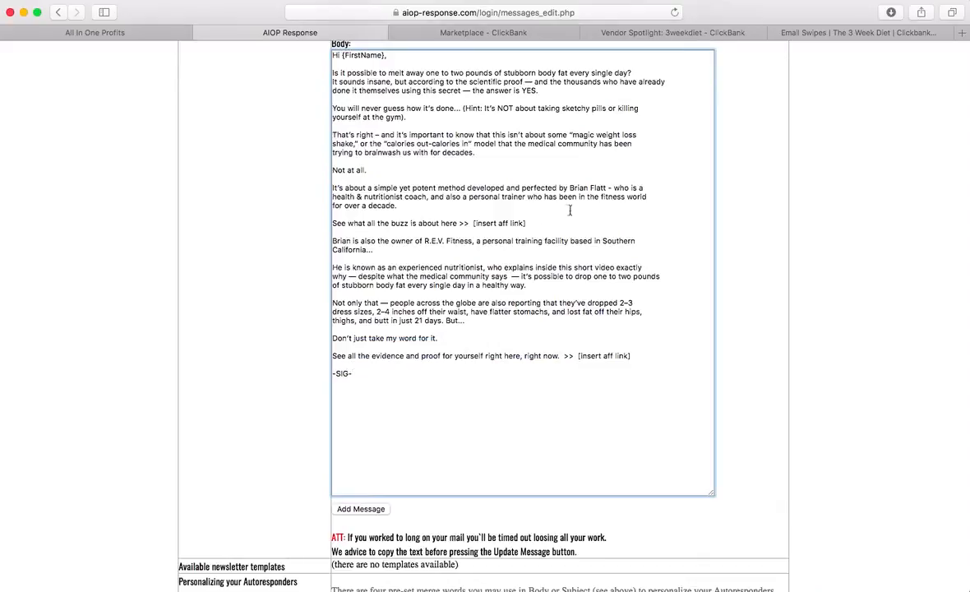
Copy the [[firstname]] merge word from the list of pre-set words for personalizing autoresponders
scroll(550, 239, up, 5)
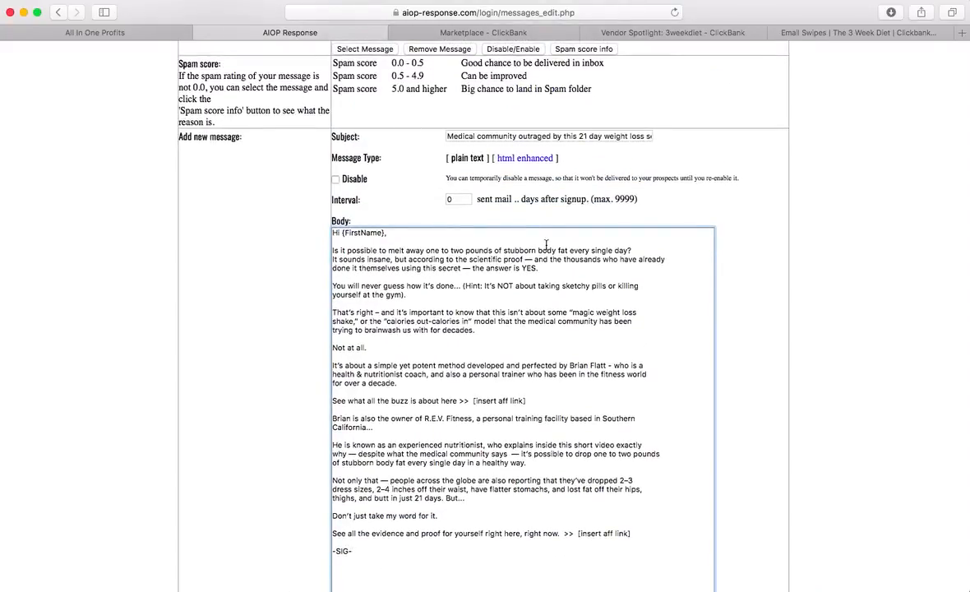
scroll(545, 245, down, 2)
click(341, 175)
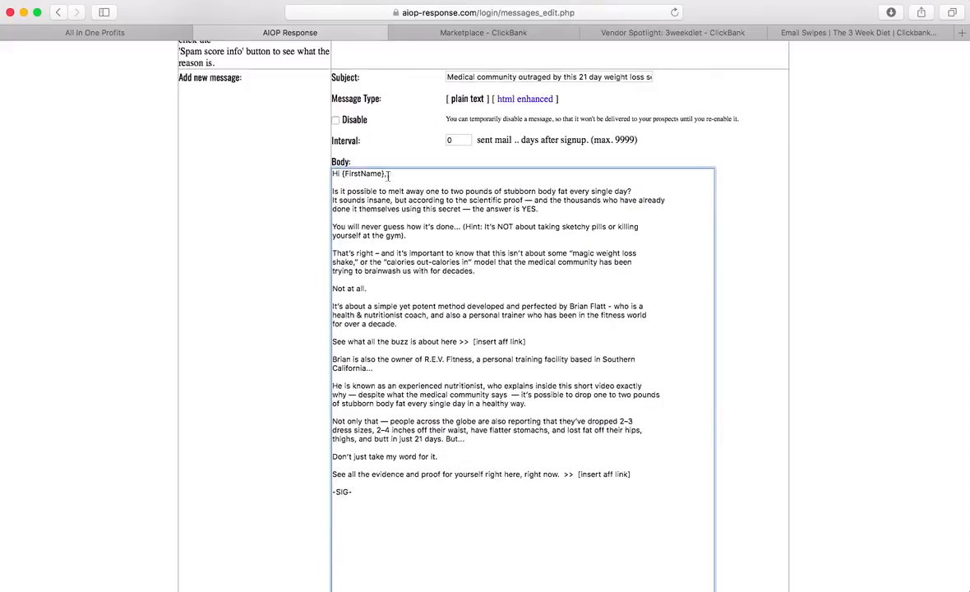
scroll(435, 206, down, 10)
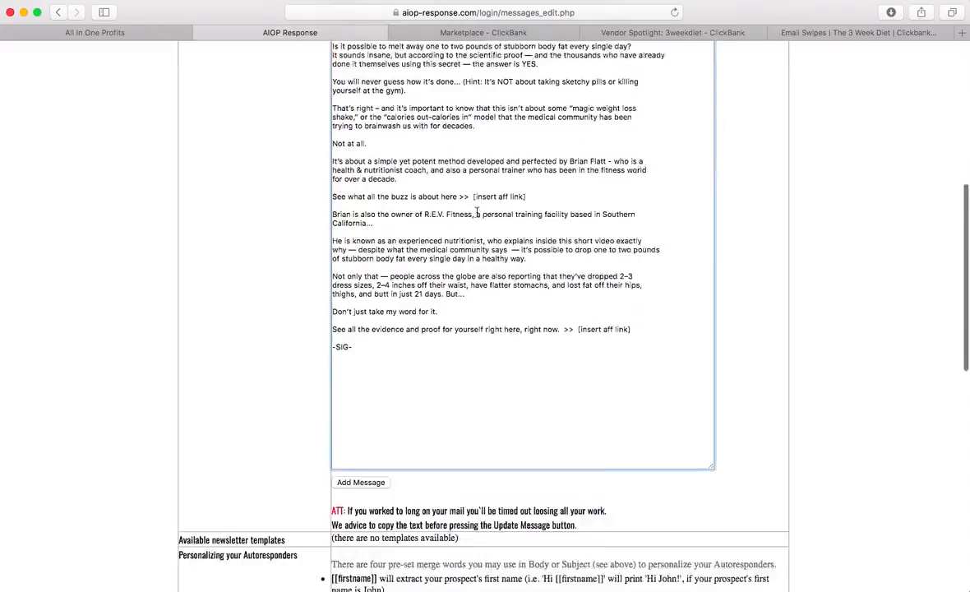
drag(378, 246, 337, 252)
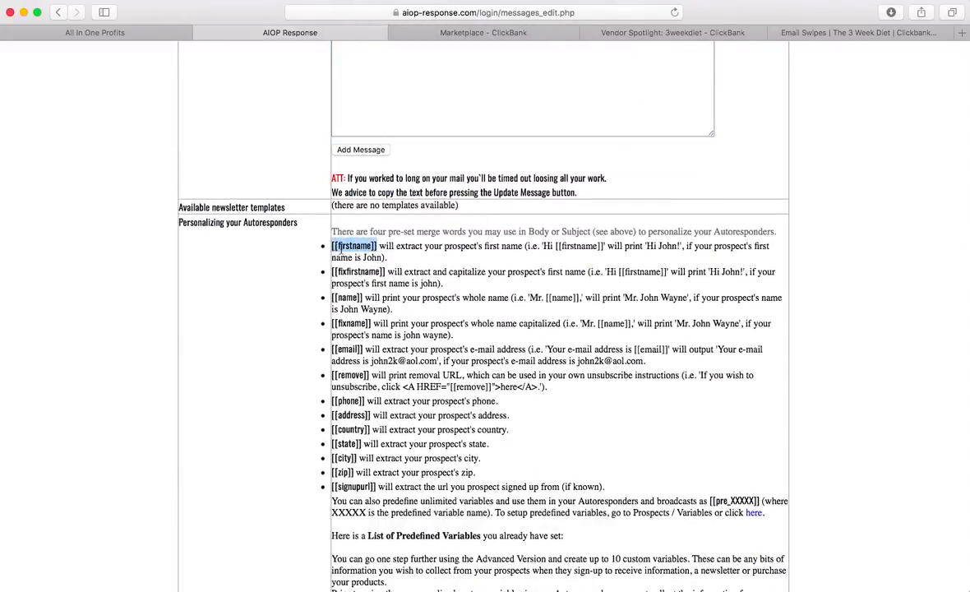
right_click(358, 245)
click(391, 288)
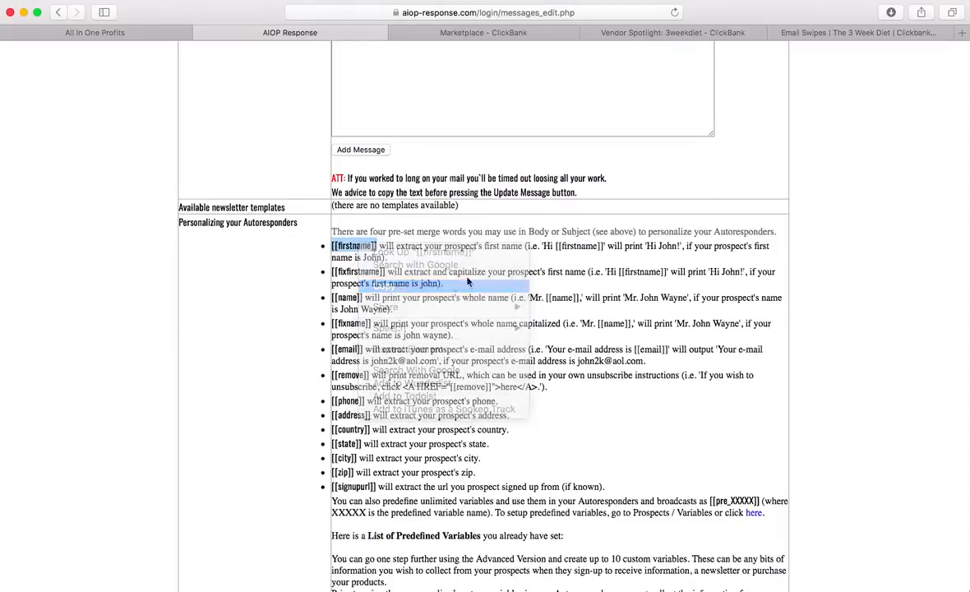
Replace {FirstName} in the message body's greeting with the copied [[firstname]] merge word and remove the comma after it
scroll(501, 277, up, 10)
scroll(501, 277, up, 2)
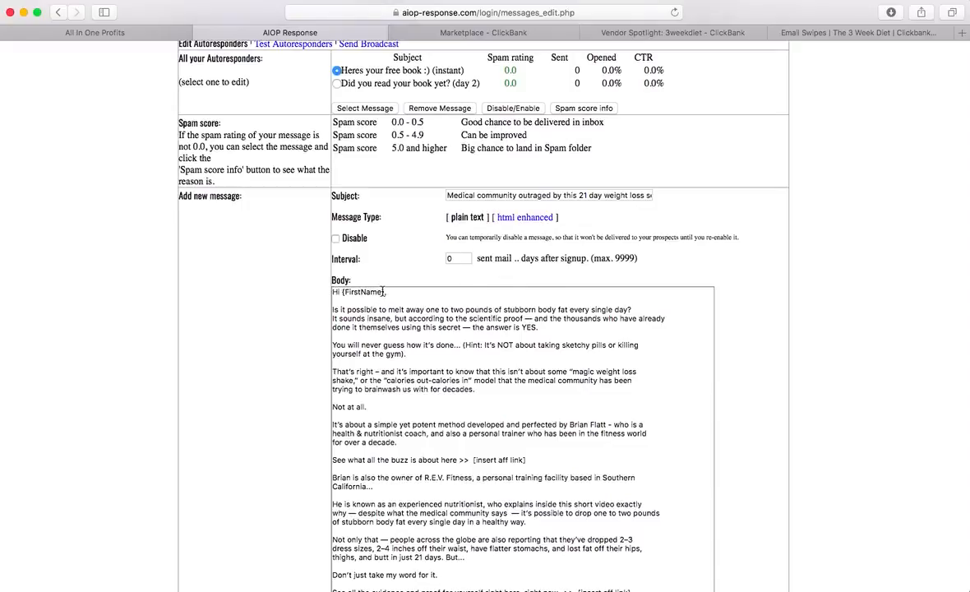
drag(384, 292, 342, 292)
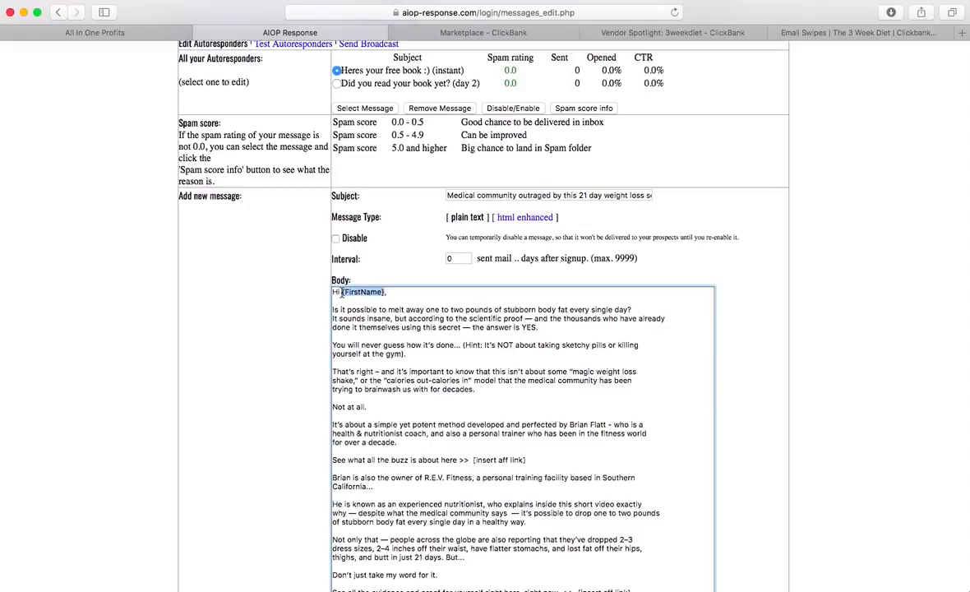
key(BackSpace)
key(super+v)
scroll(411, 261, up, 5)
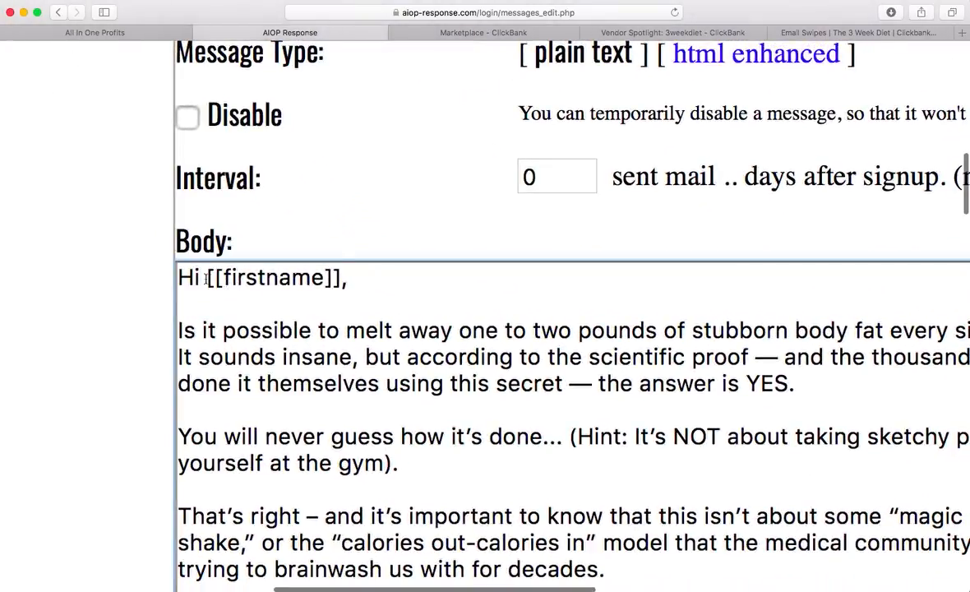
drag(198, 277, 211, 278)
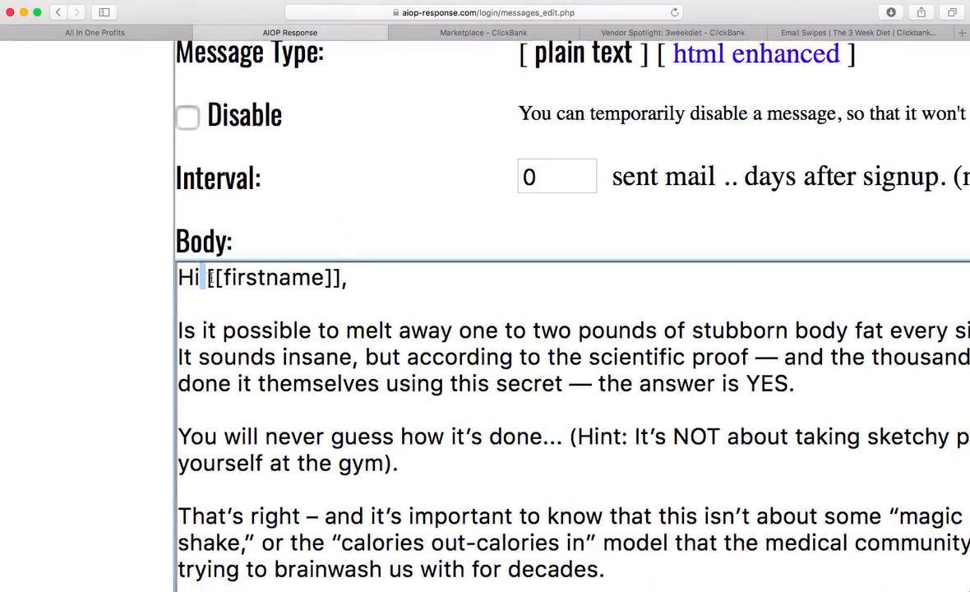
click(359, 279)
key(BackSpace)
key(BackSpace)
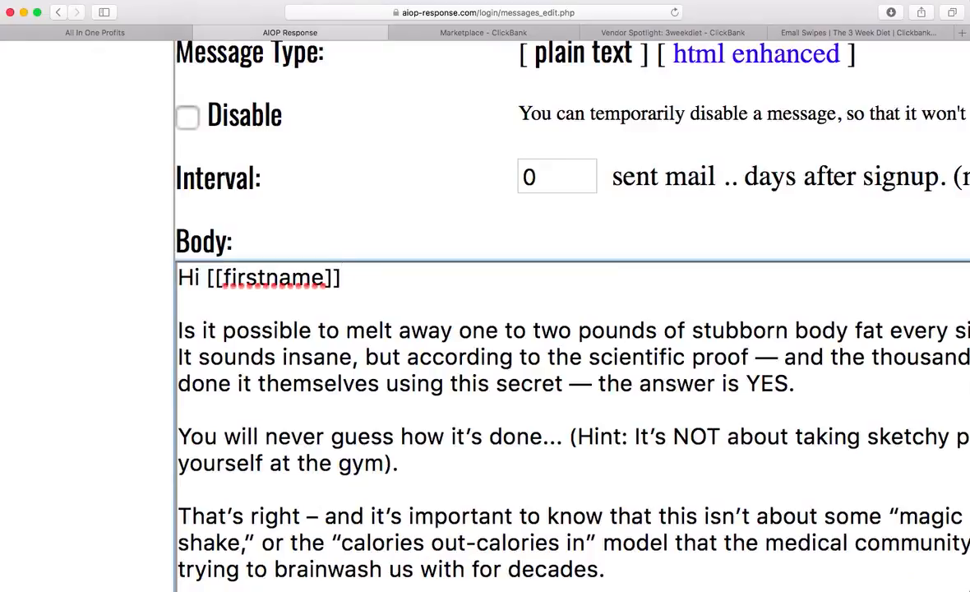
Overwrite the greeting with two sample lines addressing a first name, one without and one with a trailing comma
drag(363, 277, 170, 280)
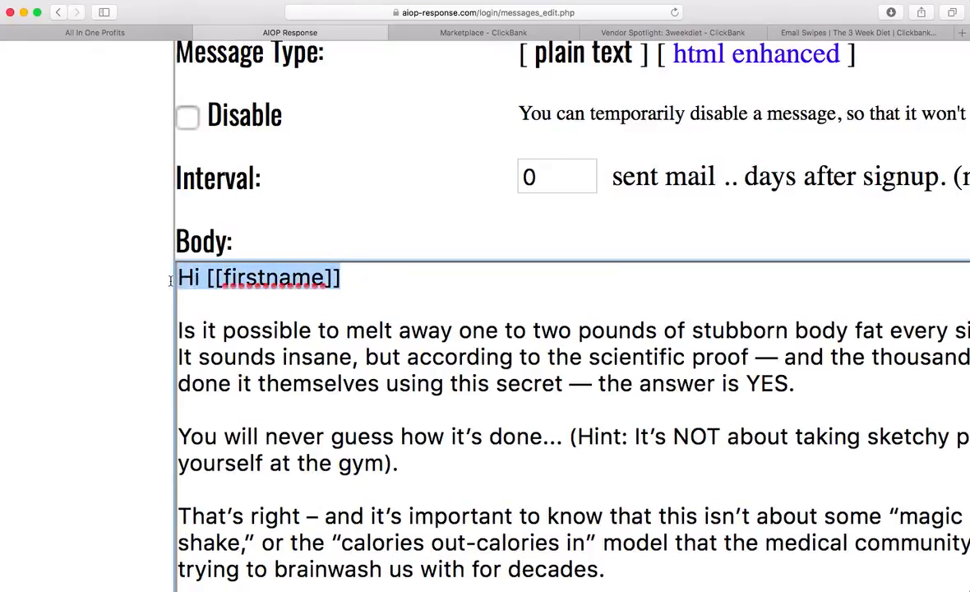
text(Hi)
text(,)
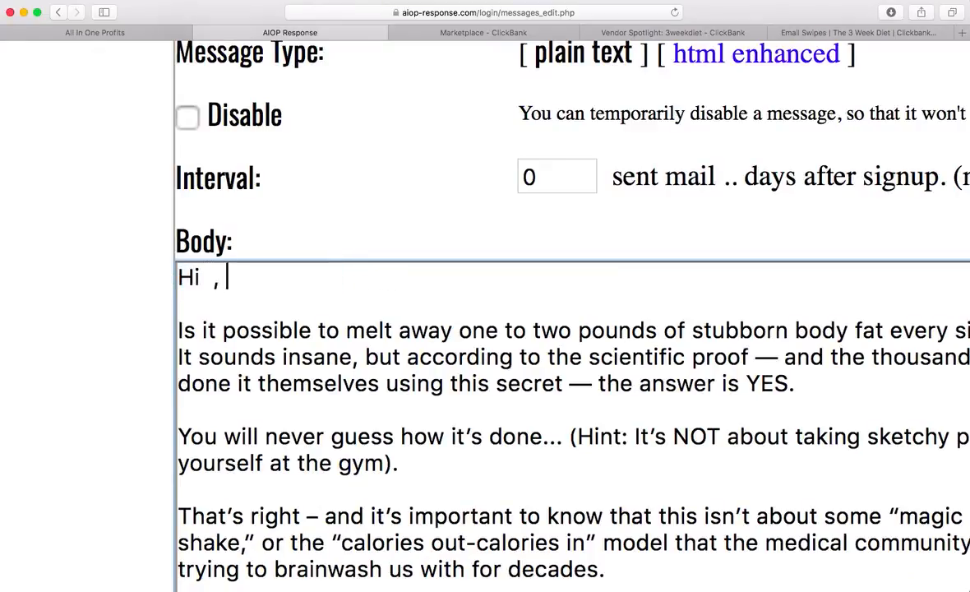
key(BackSpace)
key(BackSpace)
text(Steve)
key(Return)
key(Return)
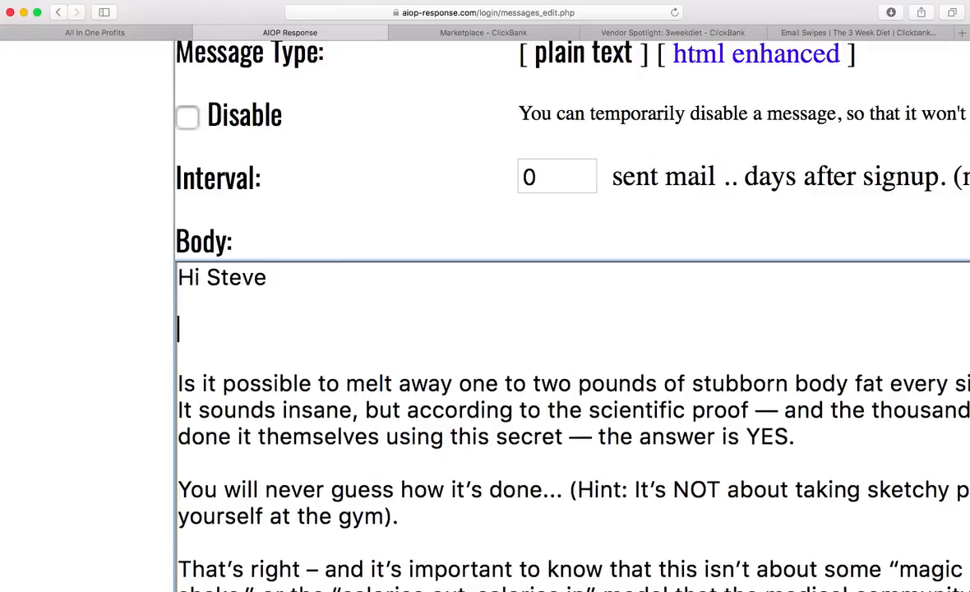
text(Hi Steve,)
key(Return)
key(Return)
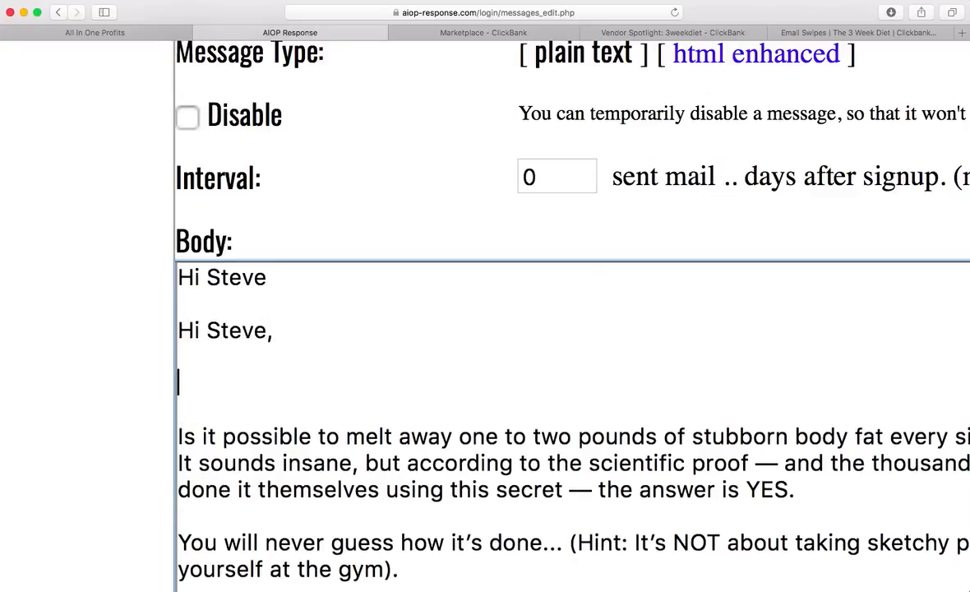
Add two sample greetings without a name, one plain "Hi" and one "Hi" followed by spaces and a comma
text(Hi)
key(Return)
key(Return)
text(Hi   ,)
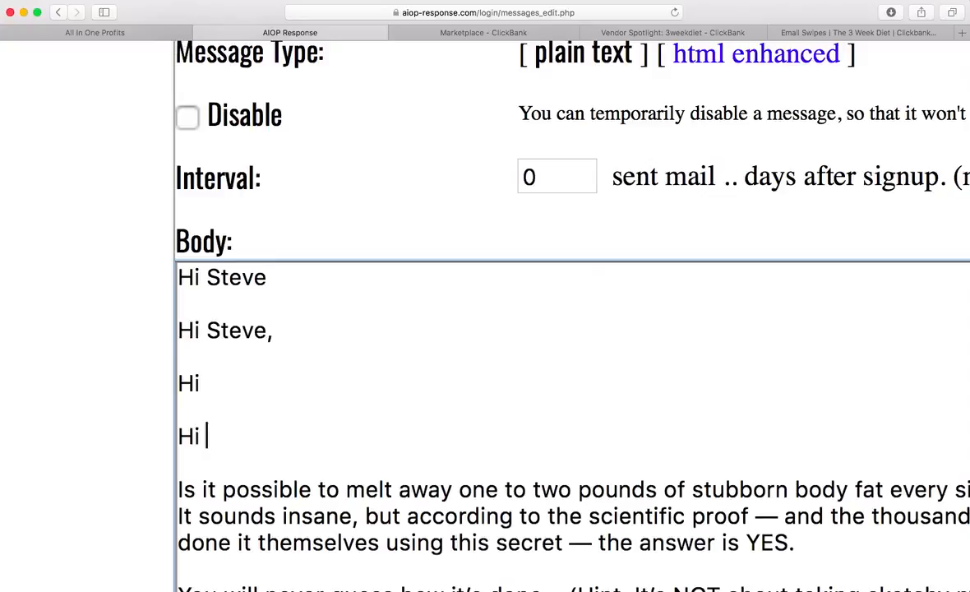
key(Return)
key(Return)
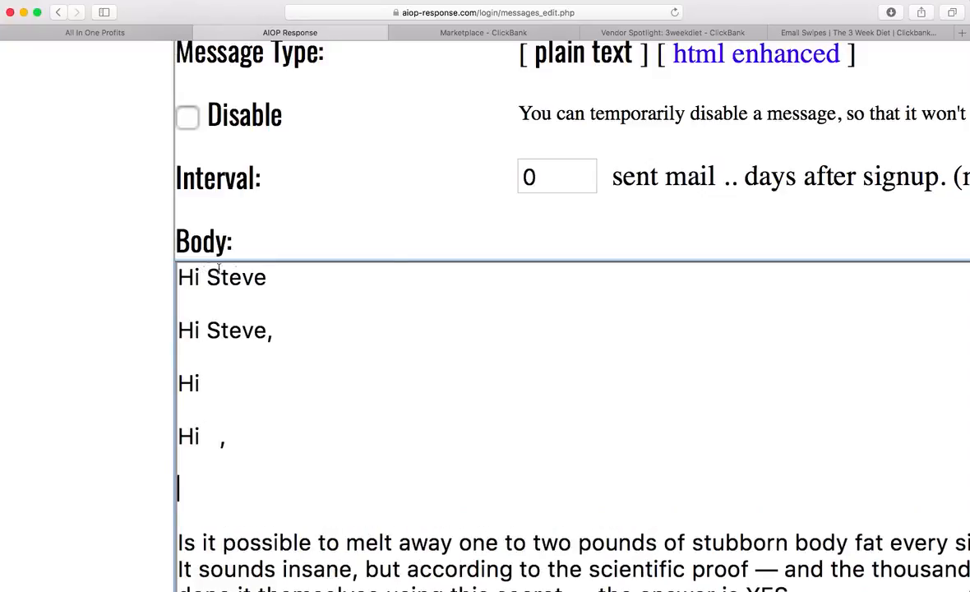
Replace all the sample greetings with "Hi [[firstname]]" and remove the surplus blank lines beneath it
drag(230, 438, 135, 275)
text(Hi)
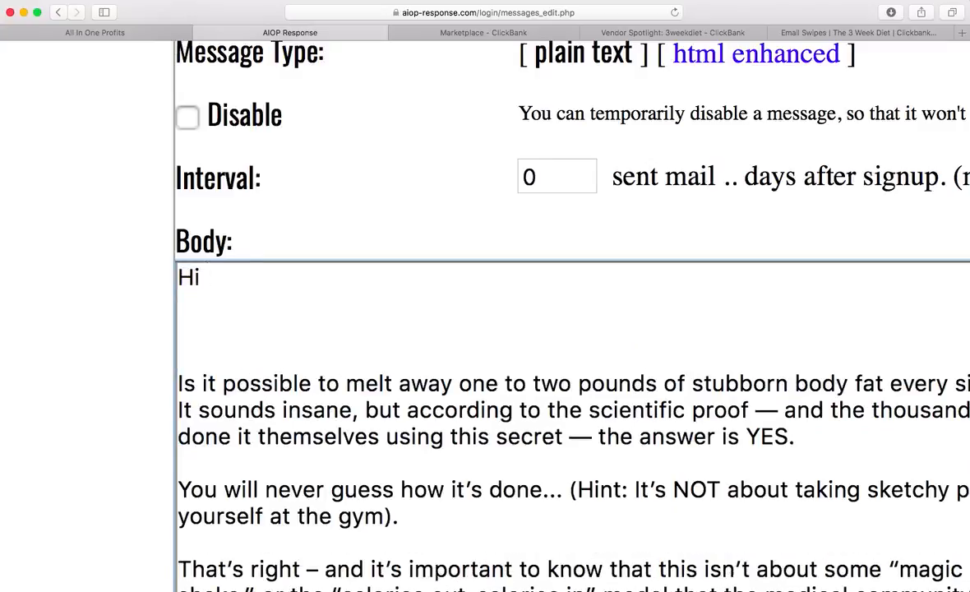
text( [[first)
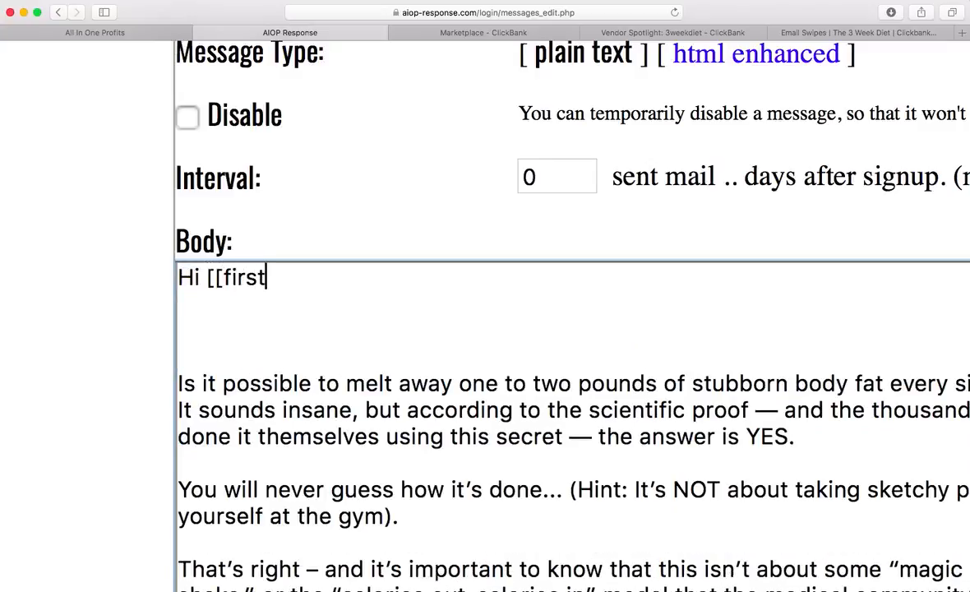
text(name]])
key(Down)
key(Down)
key(BackSpace)
key(BackSpace)
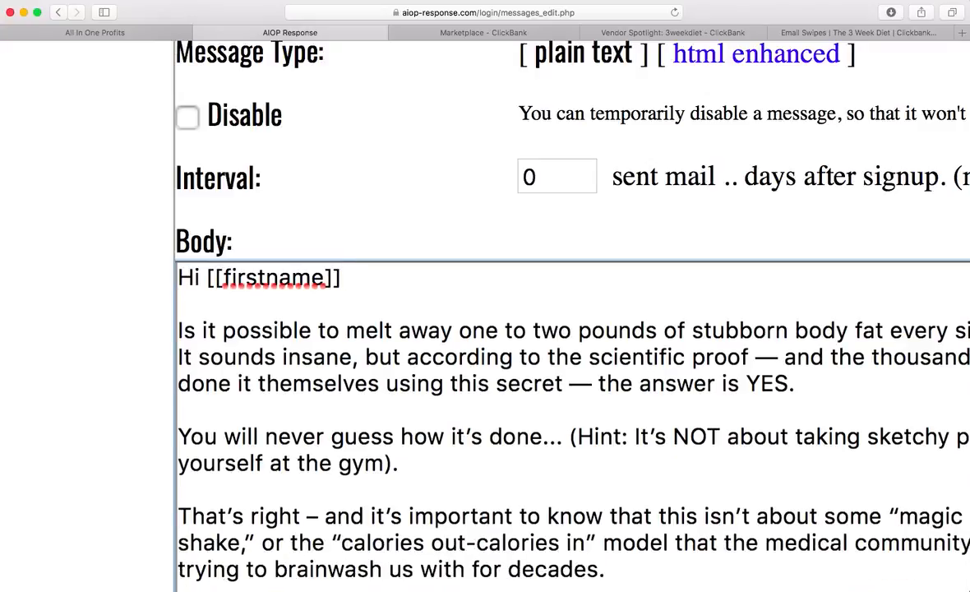
Delete the first "[insert aff link]" placeholder and add three line breaks after "See what all the buzz is about here >>"
scroll(137, 307, down, 5)
scroll(137, 310, up, 5)
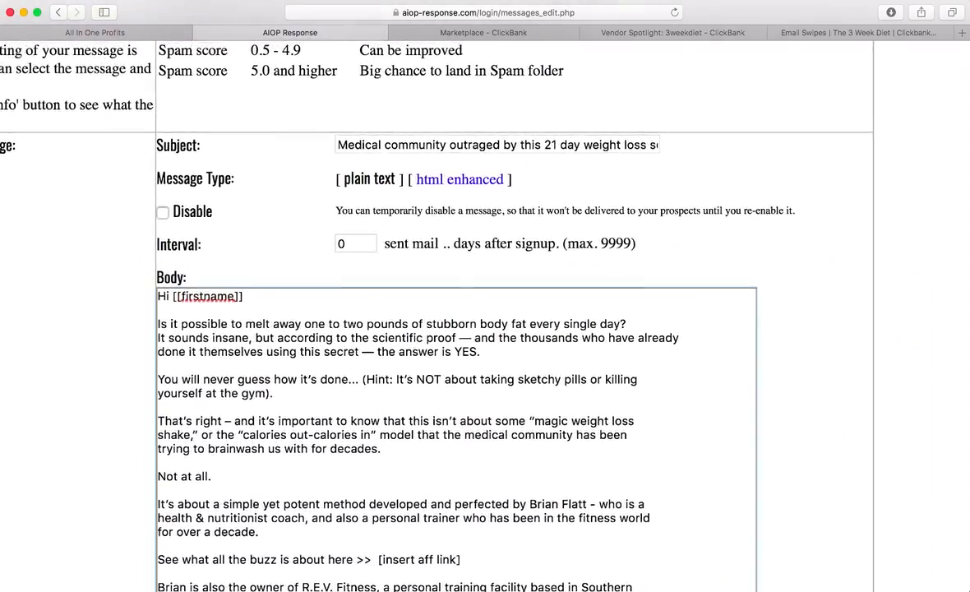
scroll(363, 304, down, 4)
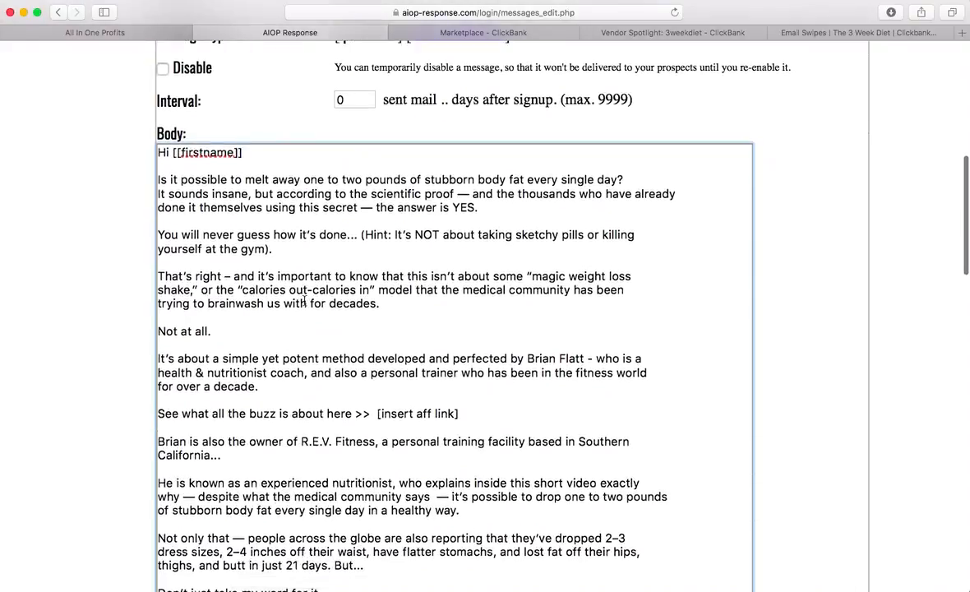
scroll(444, 317, down, 3)
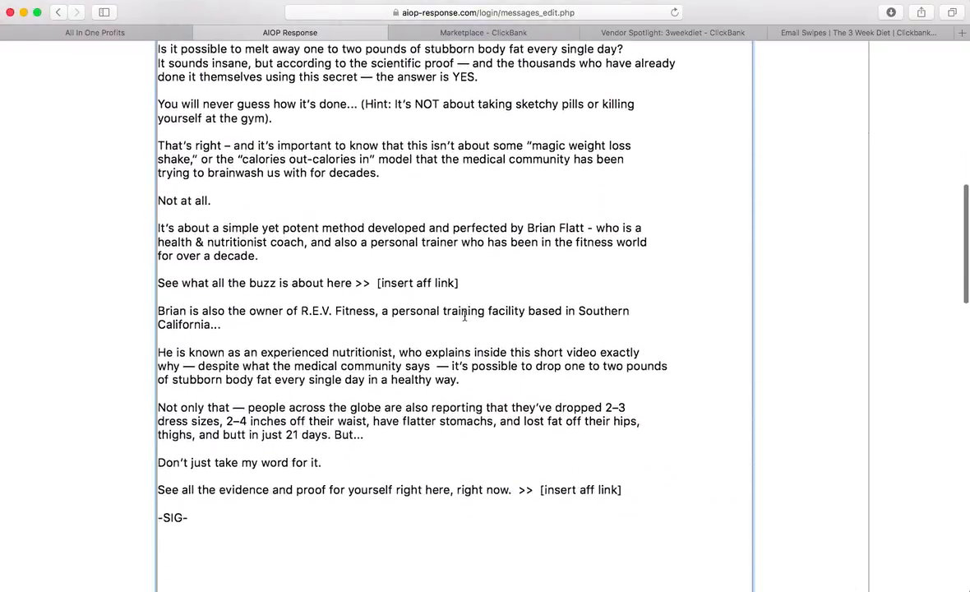
drag(378, 284, 470, 284)
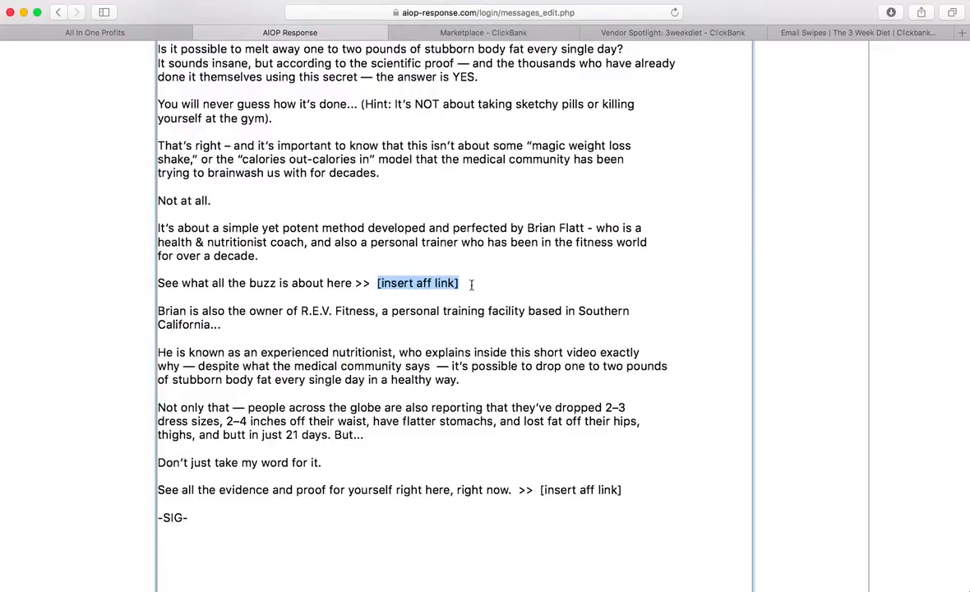
key(BackSpace)
key(BackSpace)
key(Return)
key(Return)
key(Return)
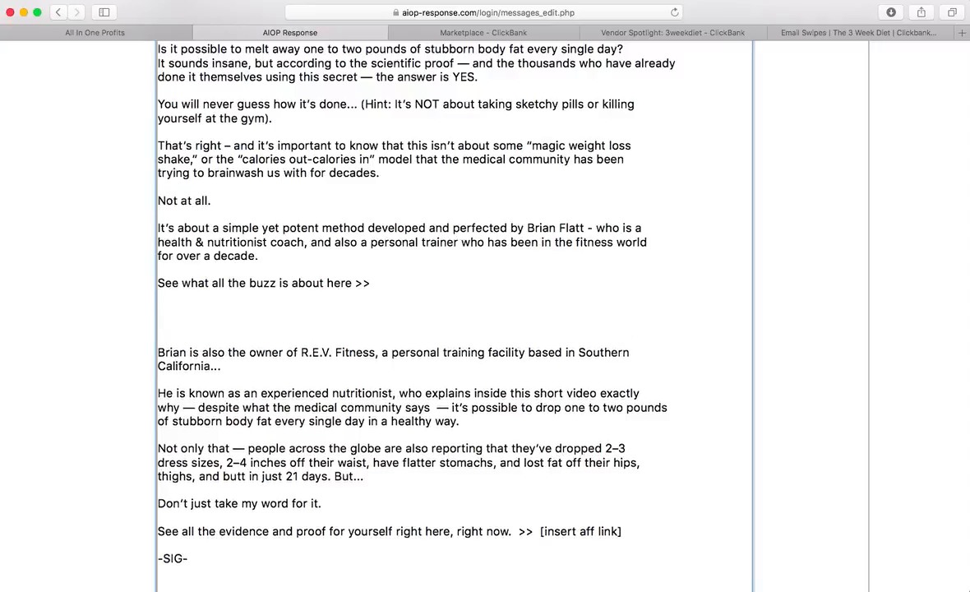
Create the HopLink for the 3 Week Diet in the ClickBank marketplace without a tracking ID, copy its URL, and close the popup
click(497, 35)
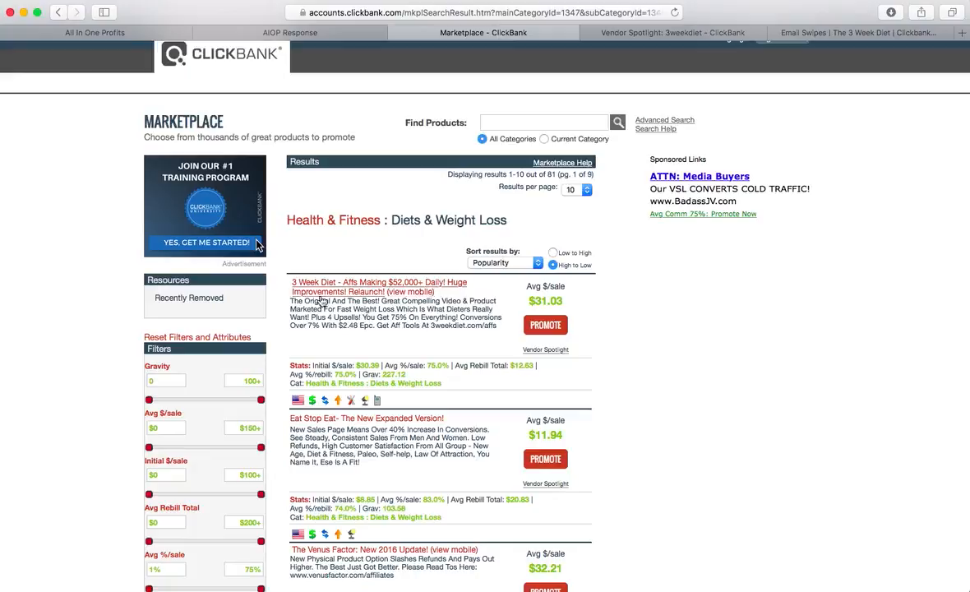
click(557, 326)
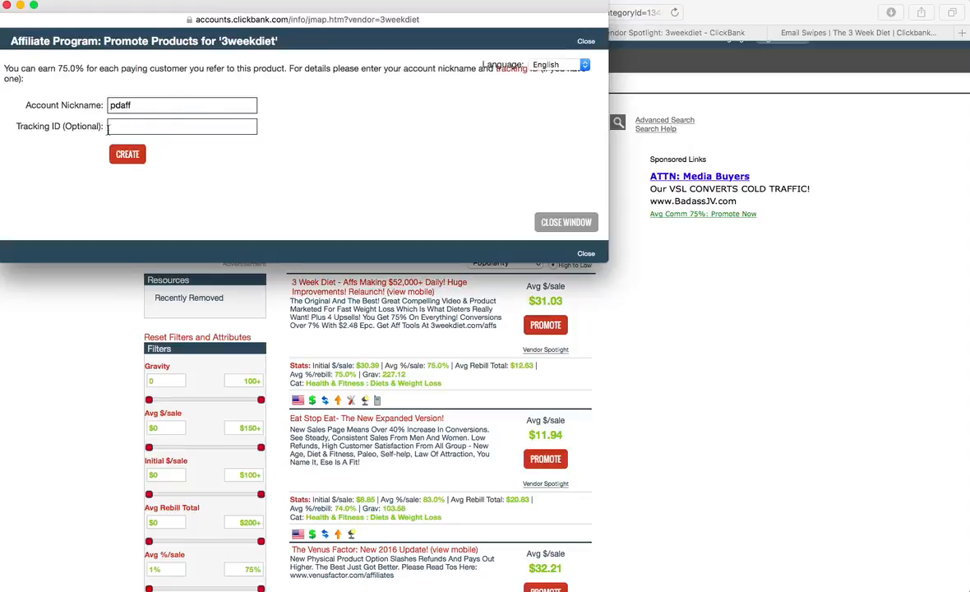
click(126, 158)
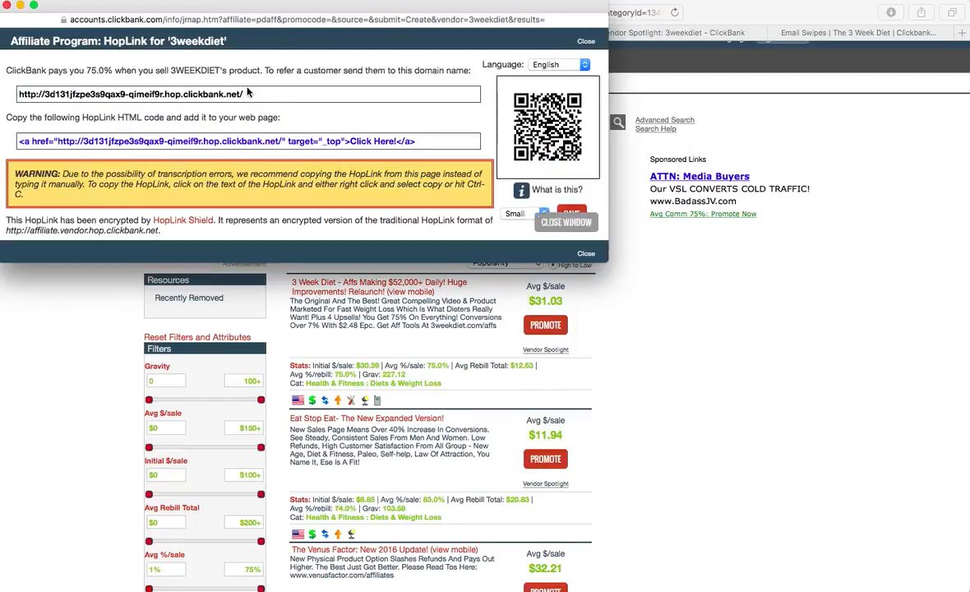
click(215, 96)
right_click(216, 96)
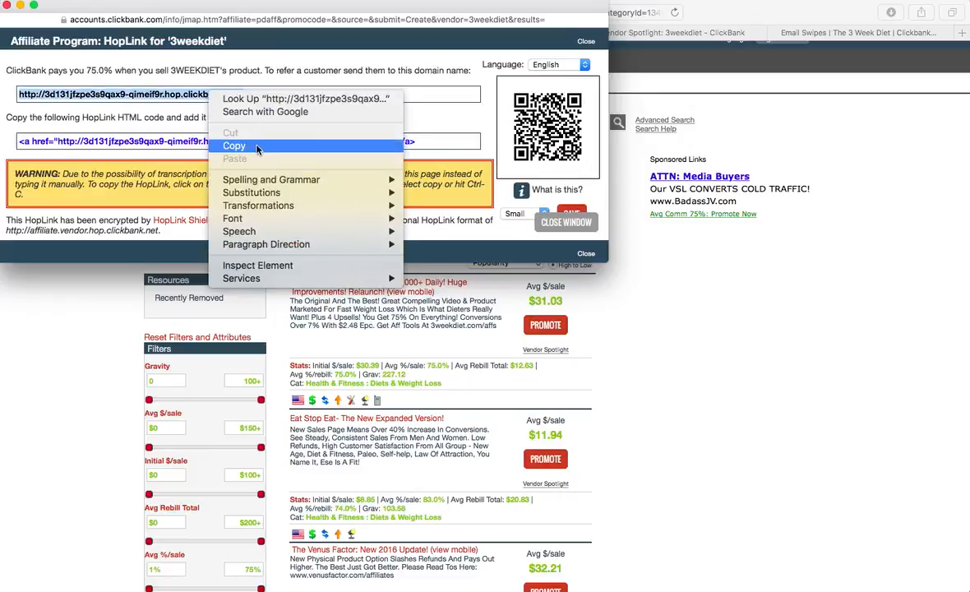
click(239, 138)
click(6, 5)
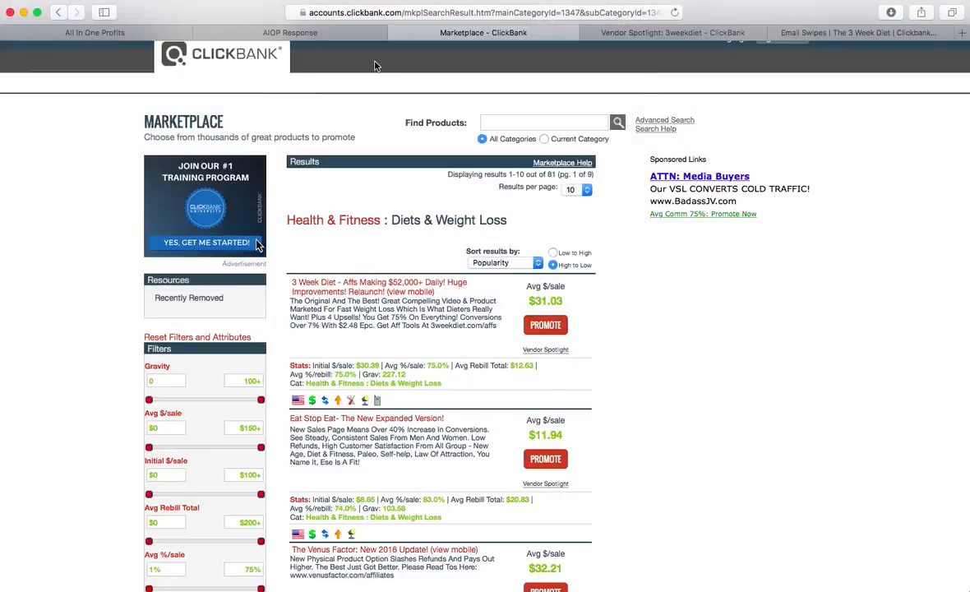
Return to the AIOP Response message and paste the copied HopLink beneath "See what all the buzz is about here >>"
click(324, 34)
click(185, 303)
right_click(185, 304)
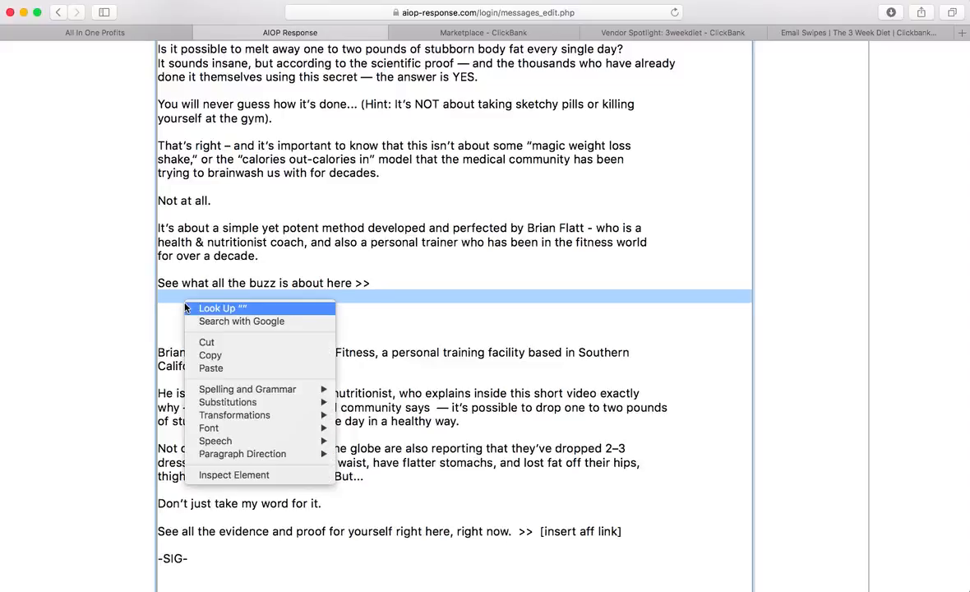
click(212, 369)
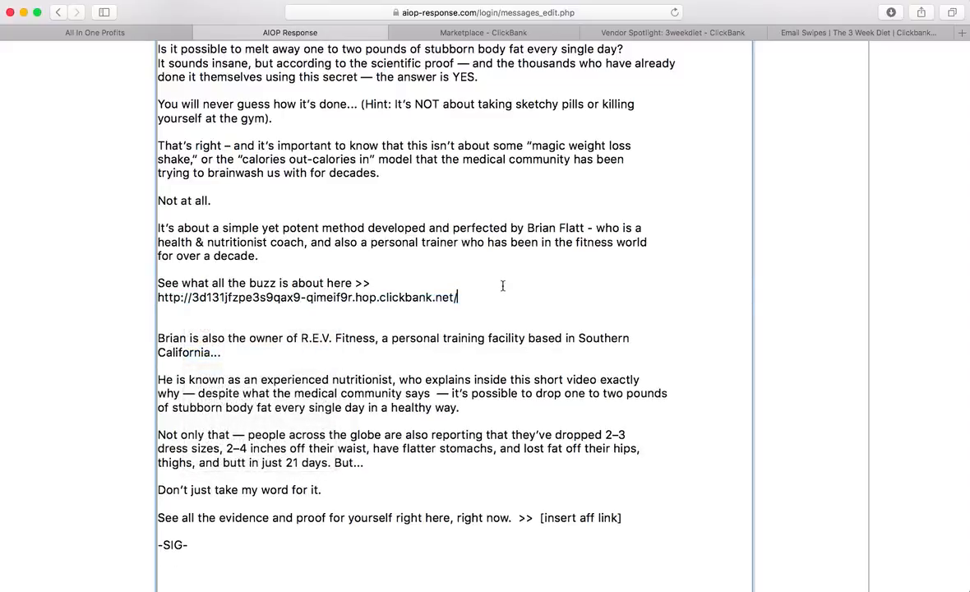
key(Down)
Replace the second "[insert aff link]" placeholder with three line breaks and paste the HopLink beneath "See all the evidence and proof for yourself right here, right now. >>"
scroll(471, 295, down, 4)
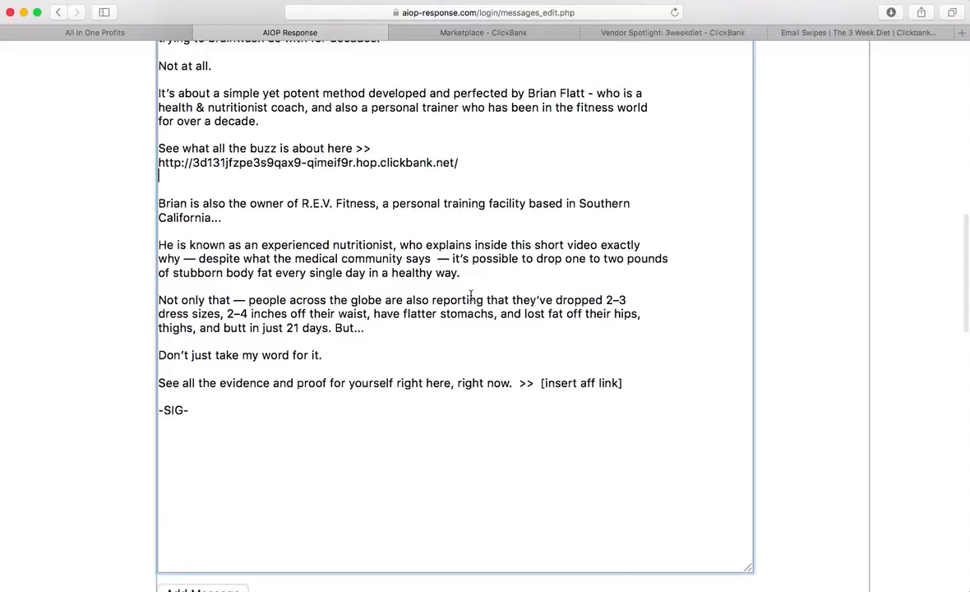
scroll(471, 295, down, 3)
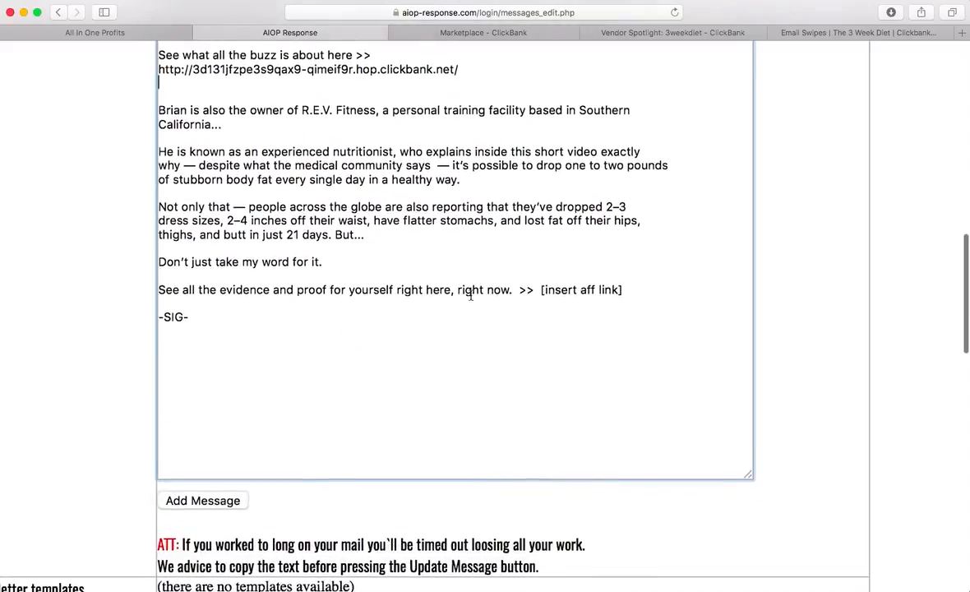
drag(541, 289, 625, 289)
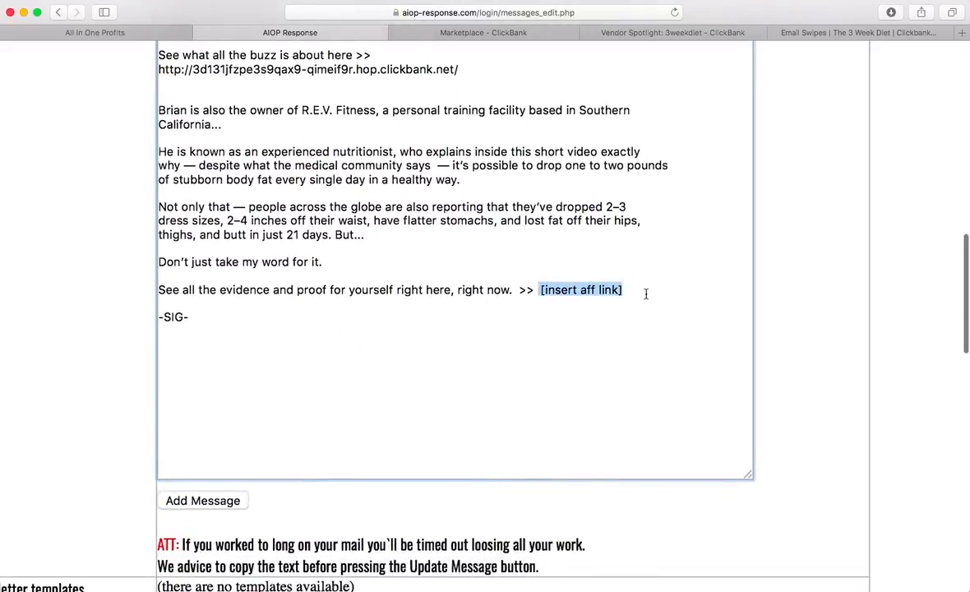
key(BackSpace)
key(Return)
key(Return)
key(Return)
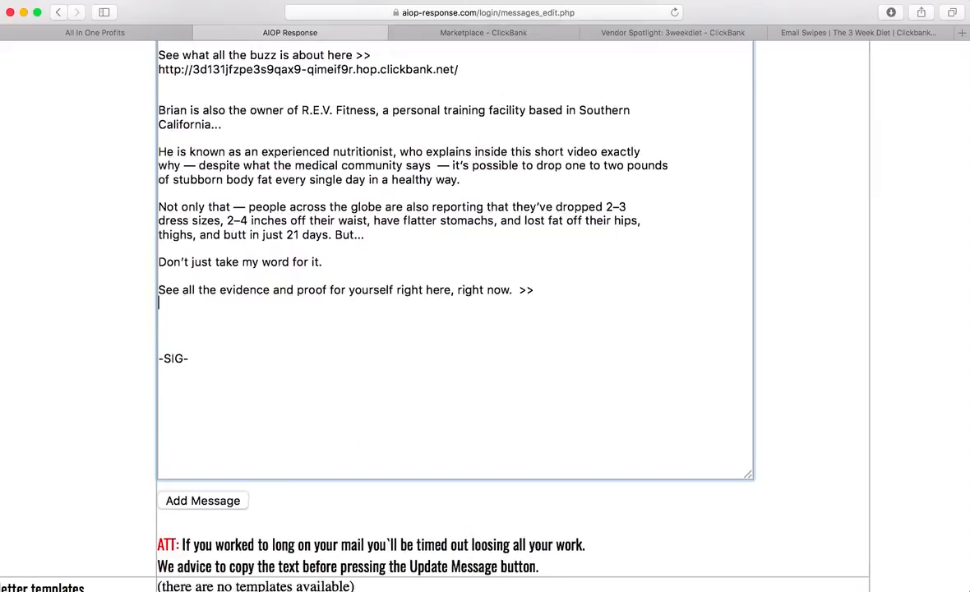
key(super+v)
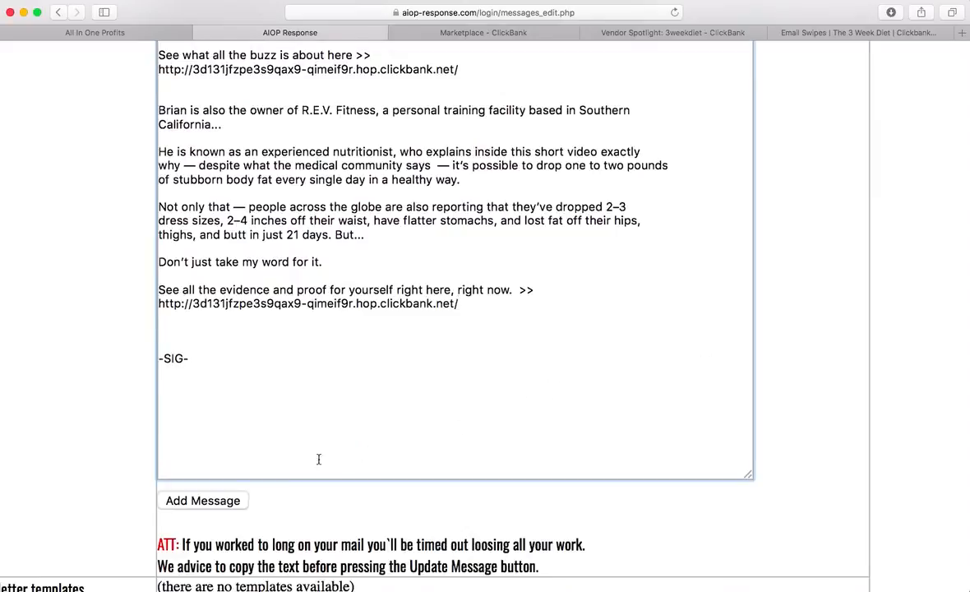
Replace the "-SIG-" placeholder with the sign-off "Take care," and the sender's first name on the line beneath it
drag(188, 358, 150, 341)
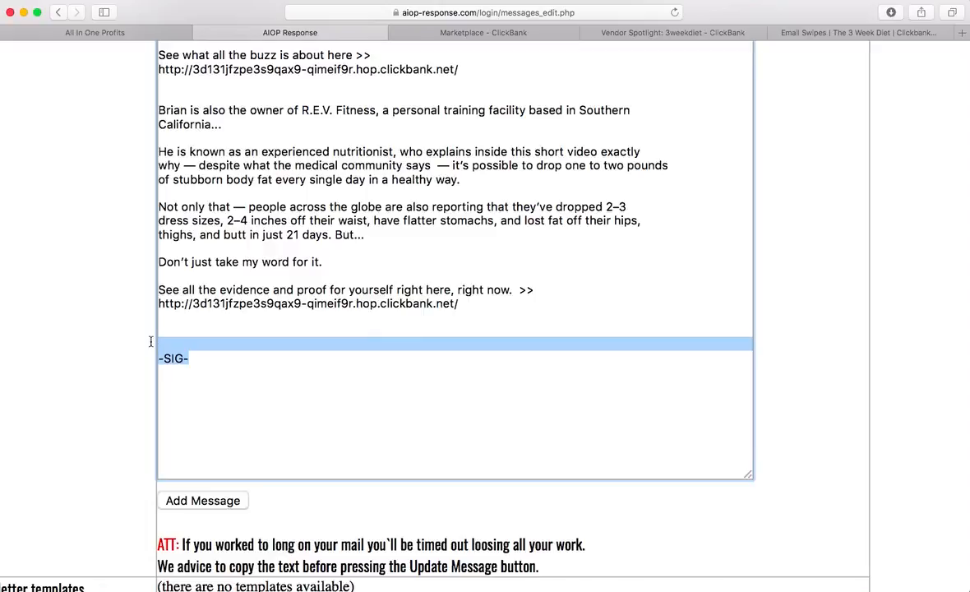
text(Speak)
key(BackSpace)
key(BackSpace)
key(BackSpace)
key(BackSpace)
key(BackSpace)
key(BackSpace)
text(Take care,)
key(Return)
text(steev)
key(BackSpace)
key(BackSpace)
key(BackSpace)
key(BackSpace)
key(BackSpace)
text(steve)
key(BackSpace)
key(BackSpace)
key(BackSpace)
key(BackSpace)
key(BackSpace)
text(Steve)
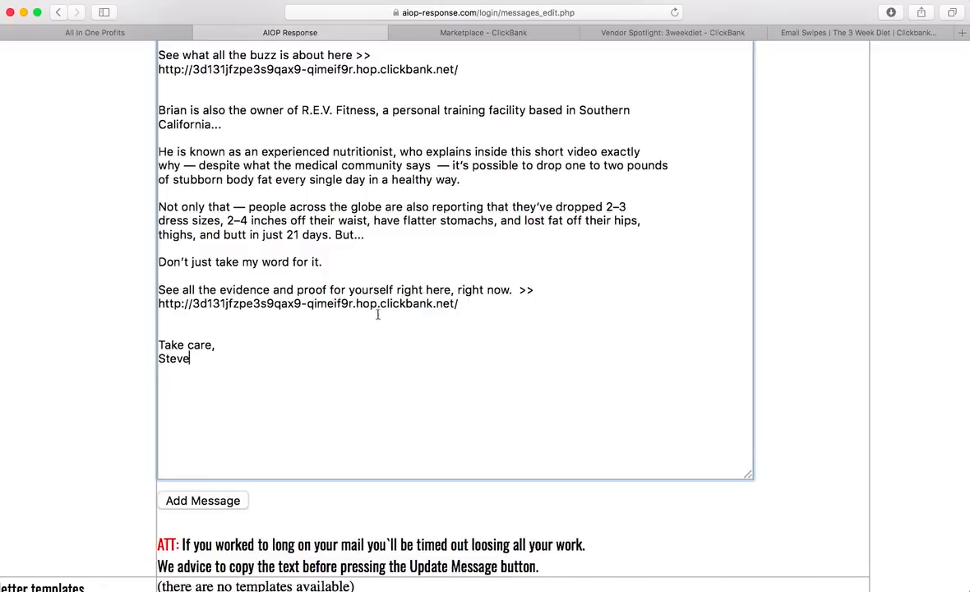
Check the finished message body and set the sending interval to 4 days after signup
scroll(369, 328, down, 5)
scroll(369, 327, up, 5)
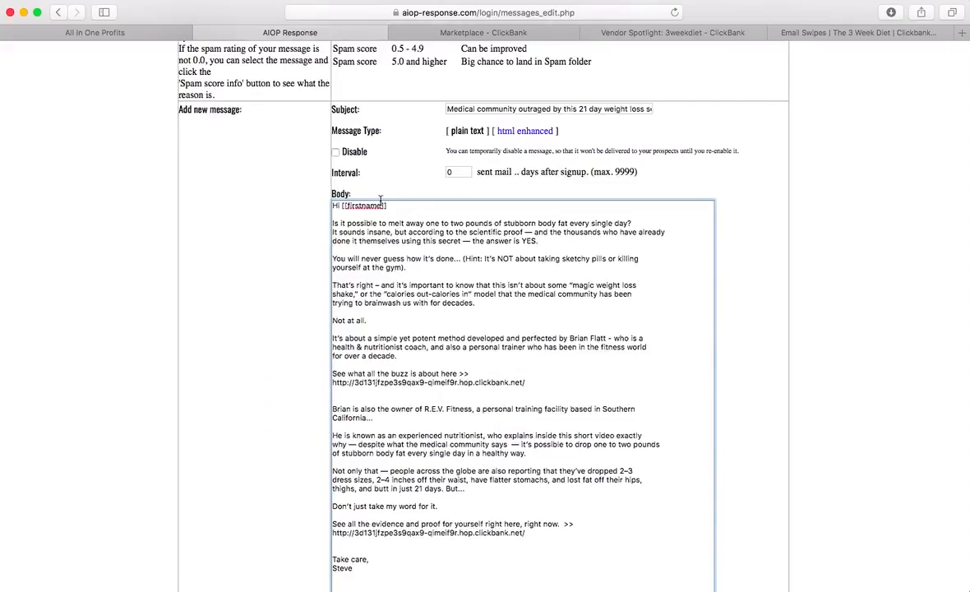
scroll(238, 223, down, 3)
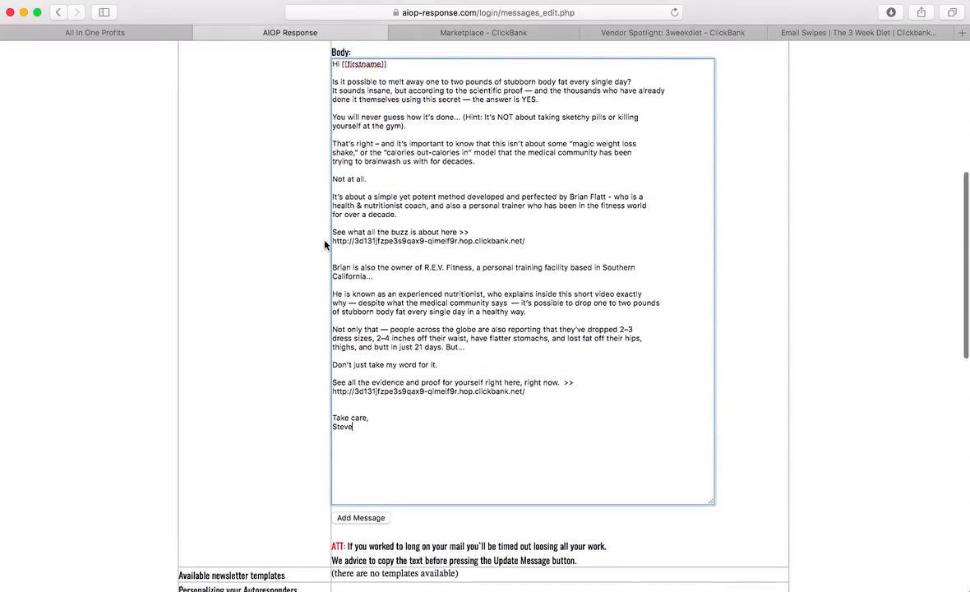
scroll(505, 243, down, 3)
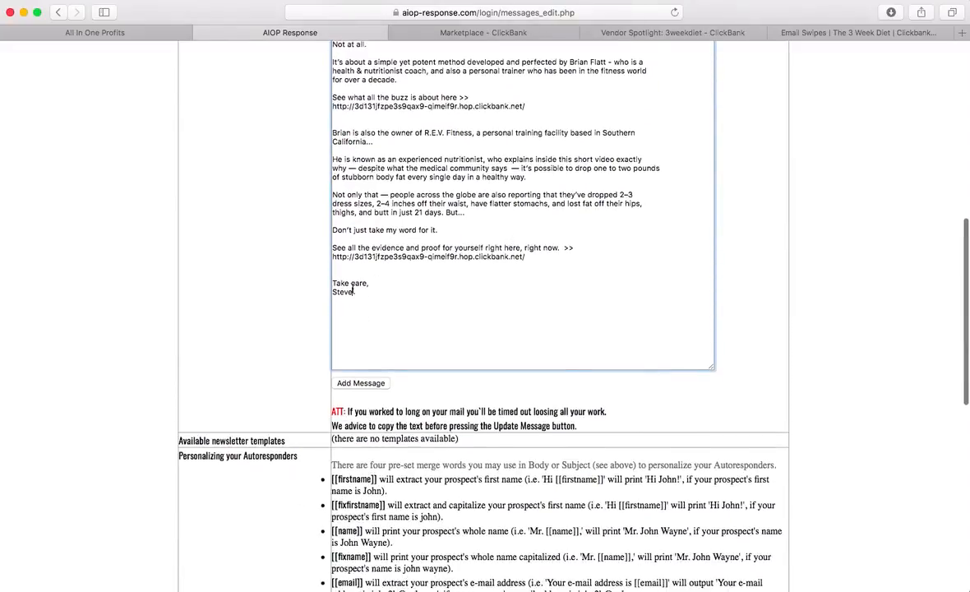
scroll(425, 292, up, 10)
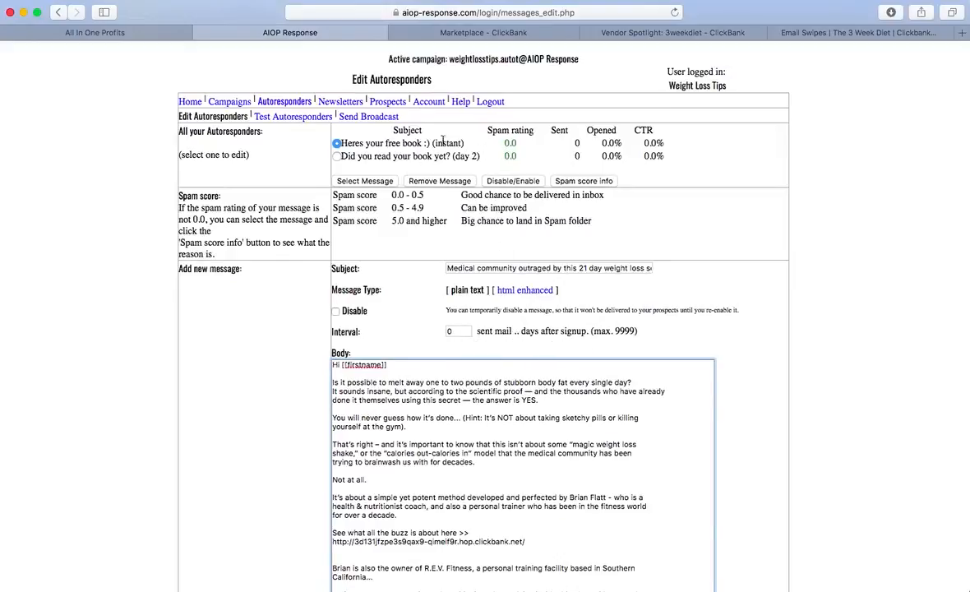
click(456, 331)
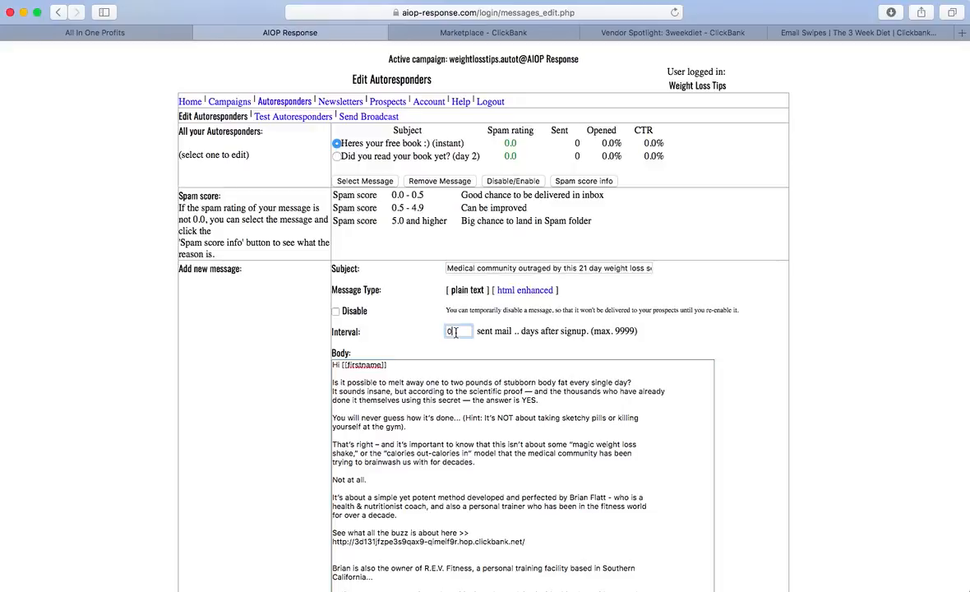
key(BackSpace)
text(4)
click(275, 387)
Add the completed 21 day weight loss secret message to the campaign's autoresponders
scroll(274, 387, down, 3)
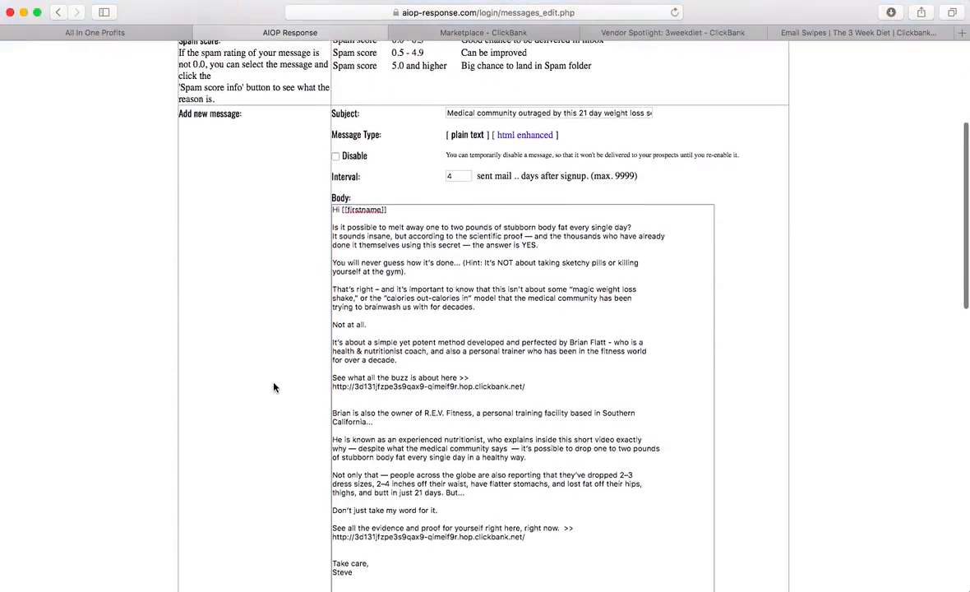
scroll(275, 388, up, 3)
scroll(274, 387, down, 2)
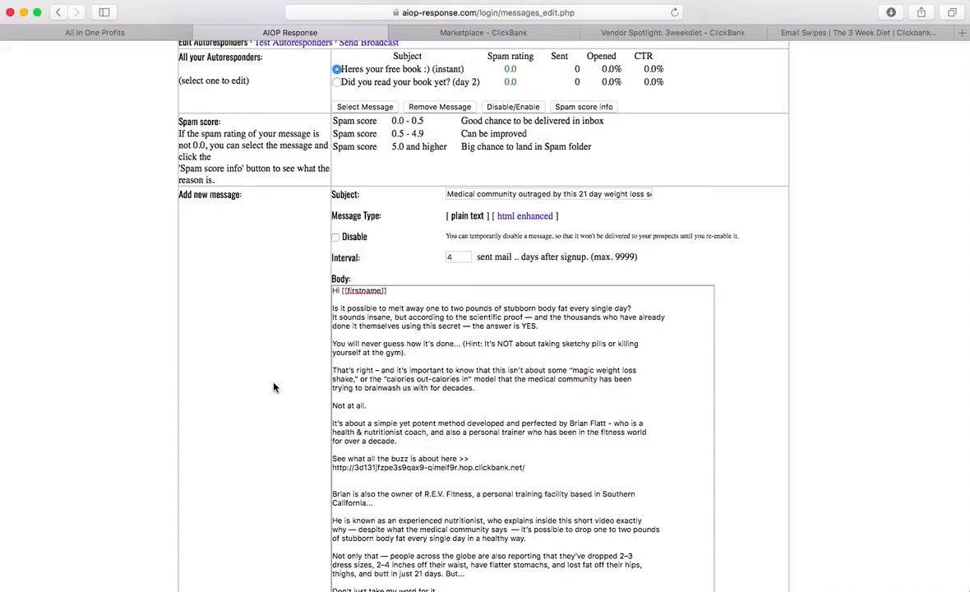
scroll(275, 388, down, 5)
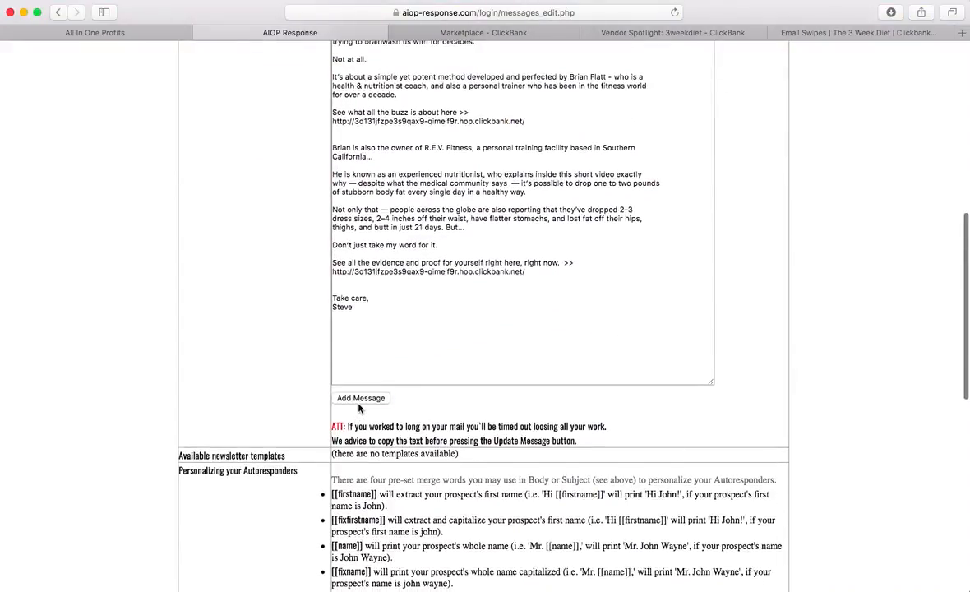
click(349, 400)
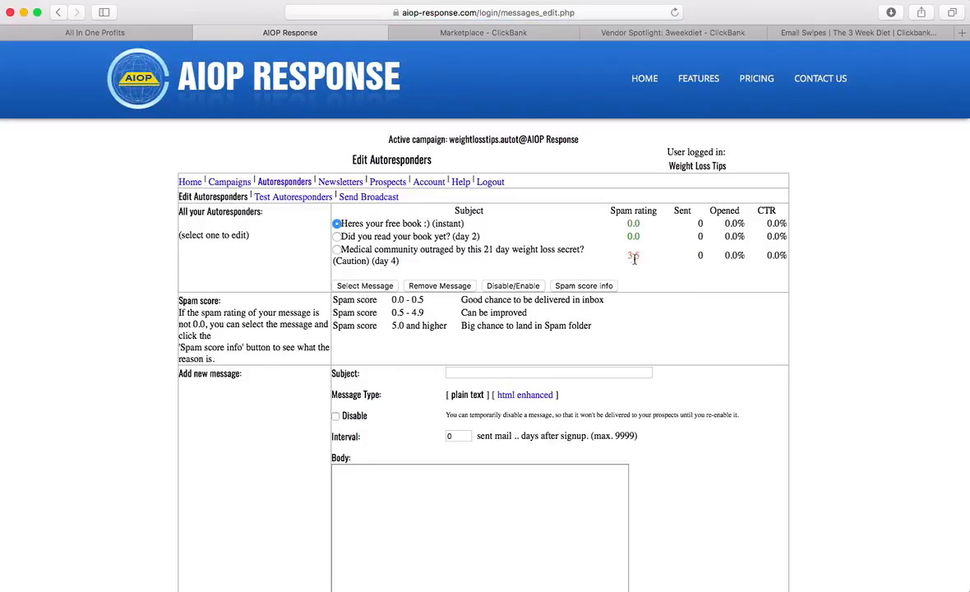
Open the day 4 "Medical community outraged by this 21 day weight loss secret?" autoresponder for editing and enlarge its body box
drag(627, 256, 650, 256)
click(336, 249)
click(366, 286)
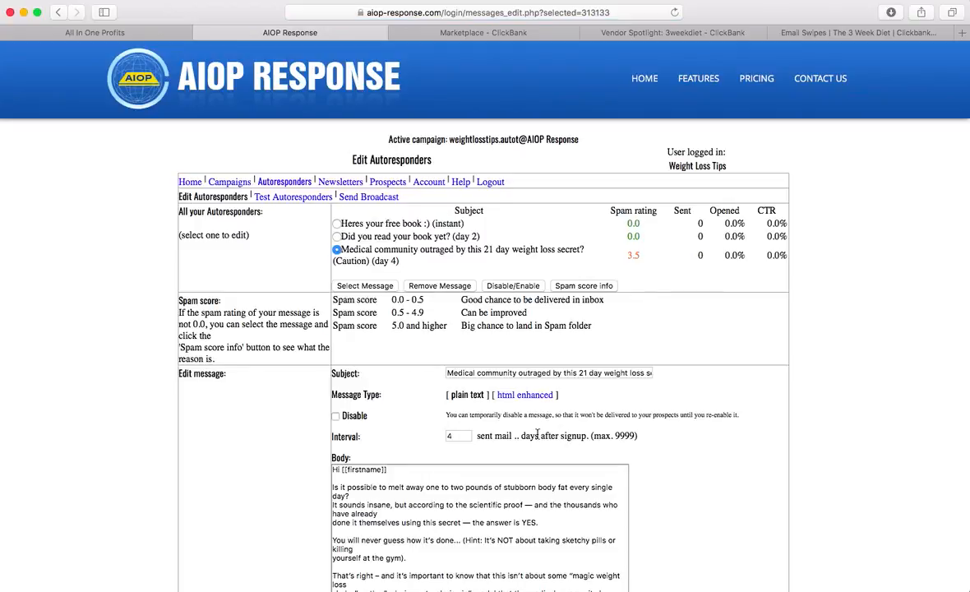
scroll(538, 438, down, 5)
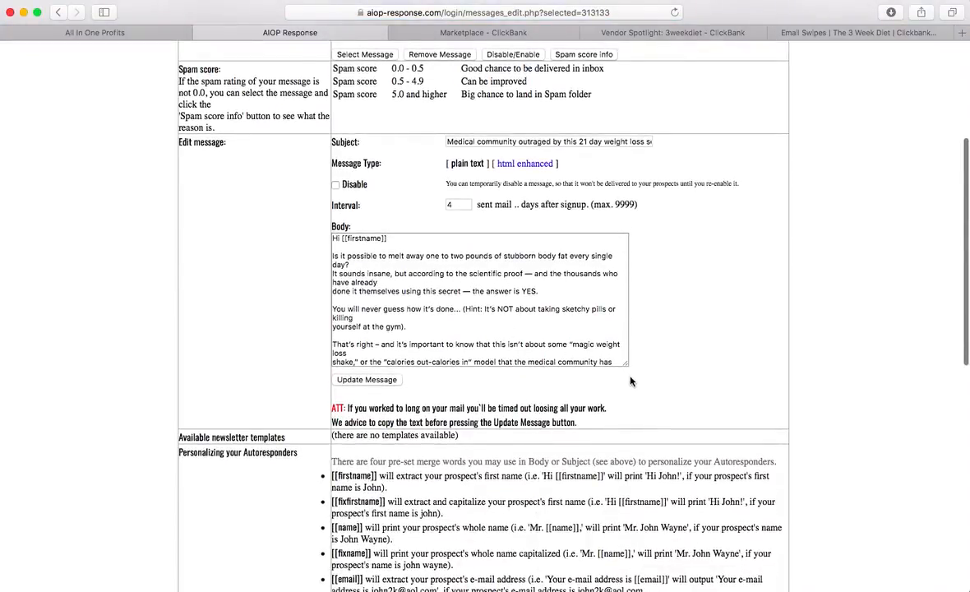
drag(626, 363, 717, 491)
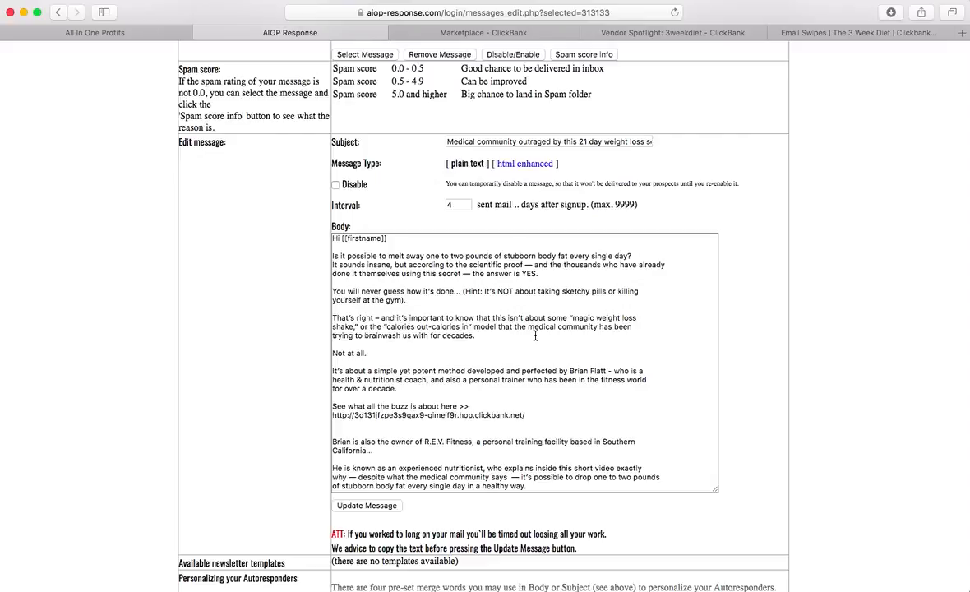
Review the day 4 message's body and spam rating, and save the message again
scroll(535, 336, down, 5)
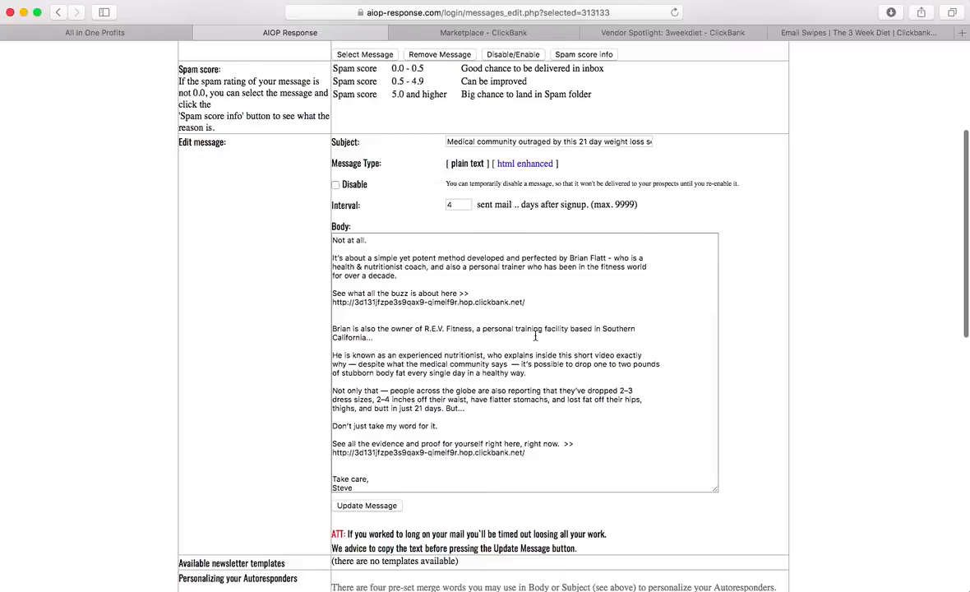
scroll(535, 336, up, 5)
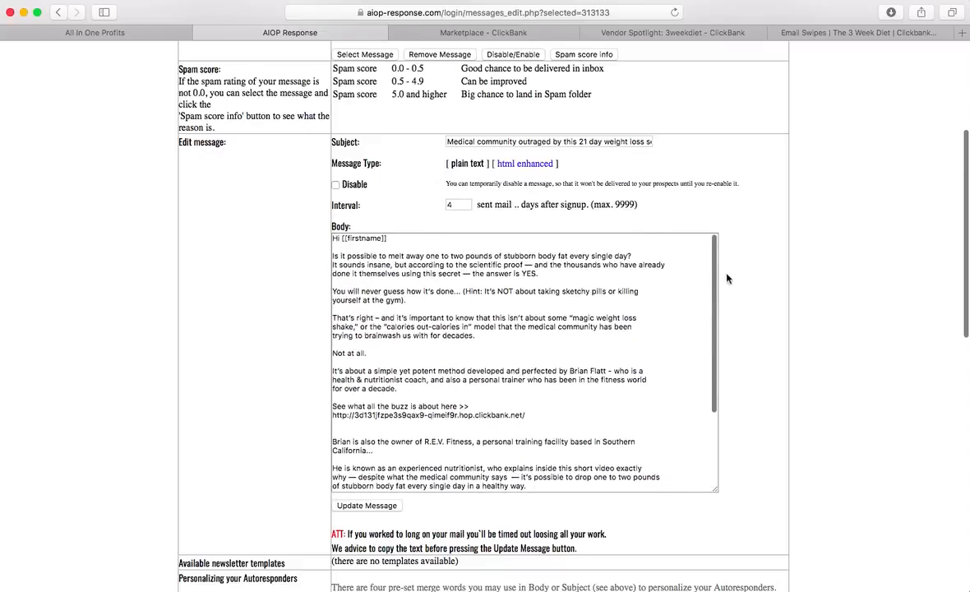
scroll(743, 276, up, 5)
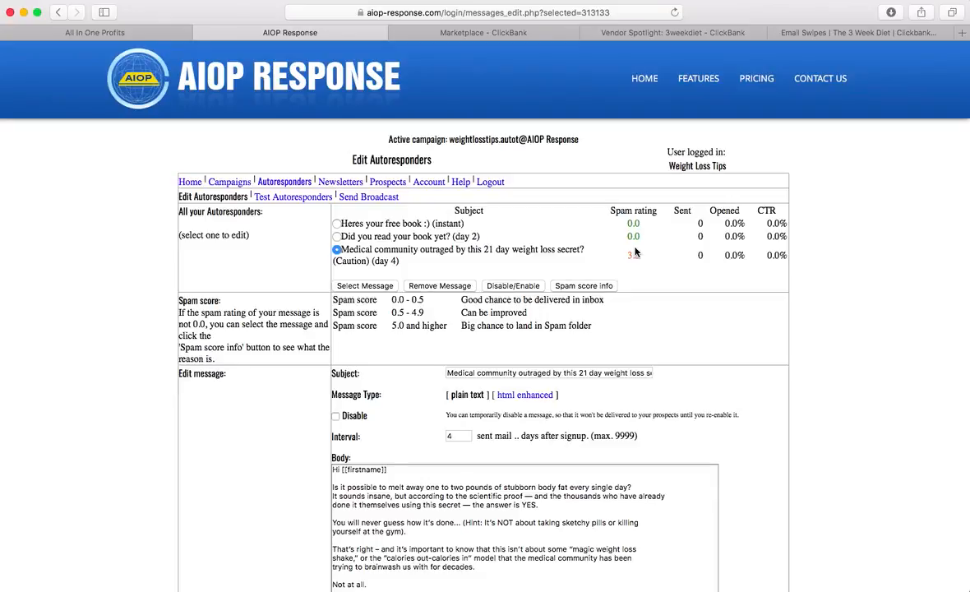
scroll(634, 253, down, 10)
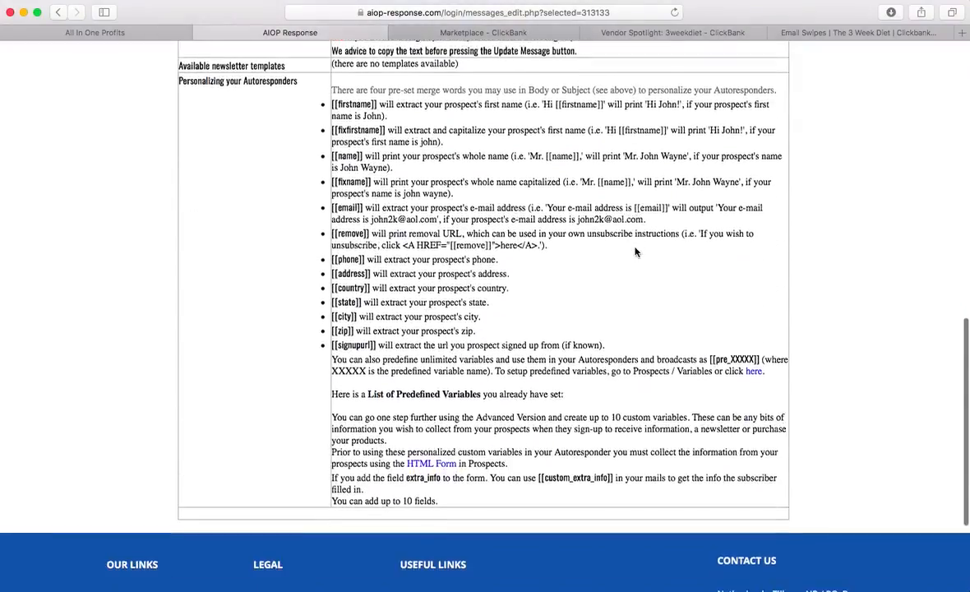
scroll(634, 253, up, 1)
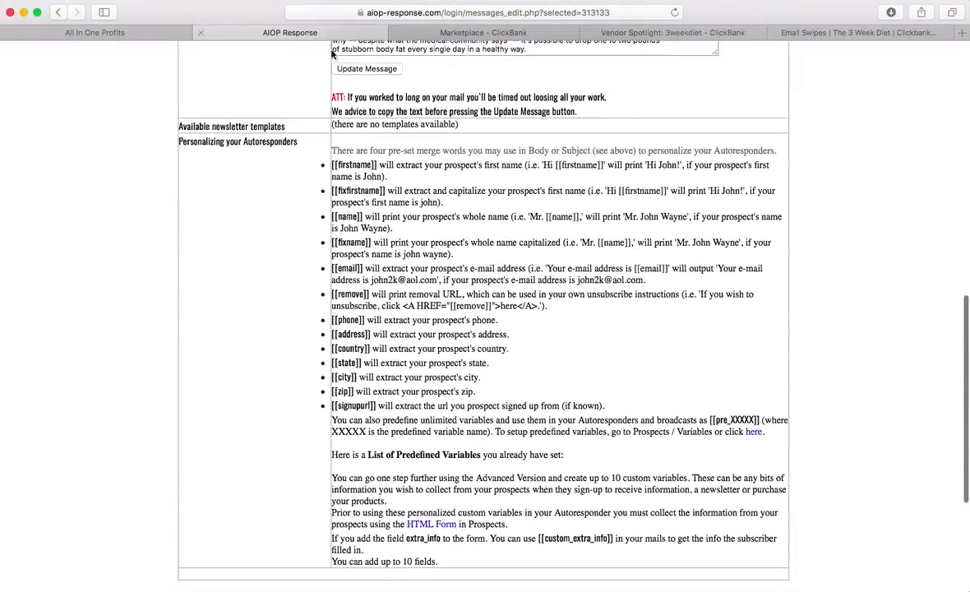
click(376, 72)
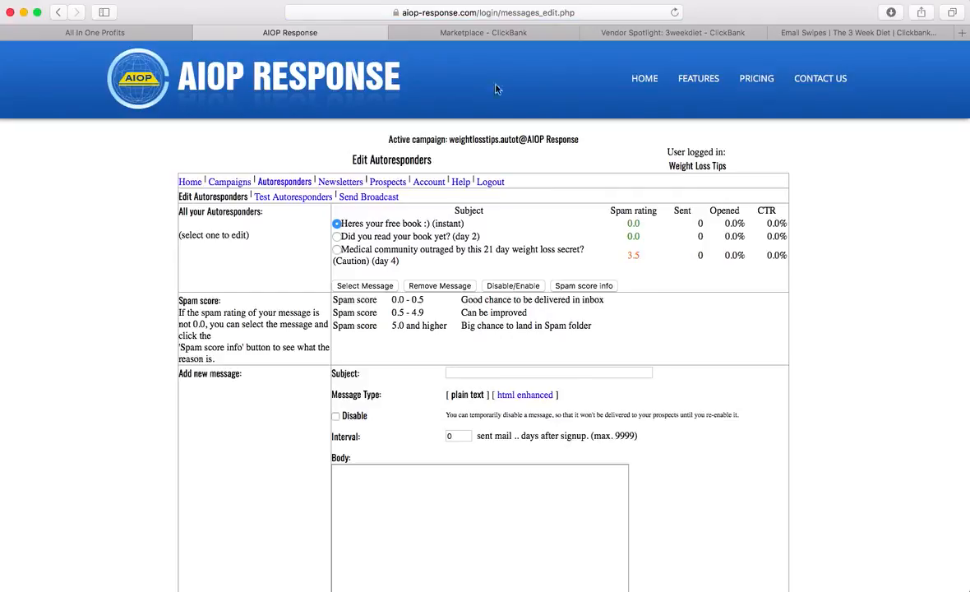
Switch to the ClickBank marketplace and remove the vendor spotlight page requirement from the Diets & Weight Loss results
click(467, 35)
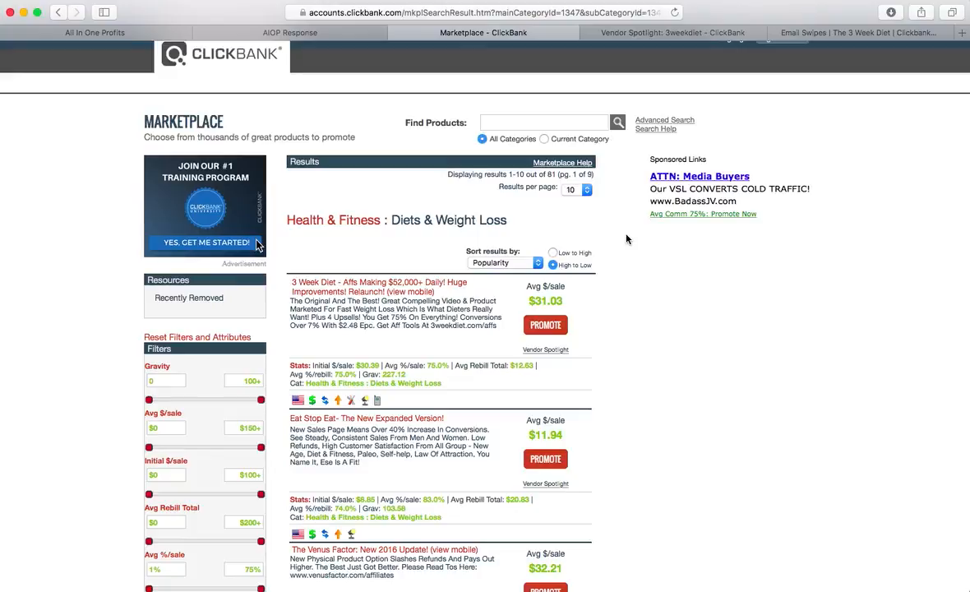
scroll(564, 359, down, 5)
scroll(564, 359, down, 5)
click(152, 466)
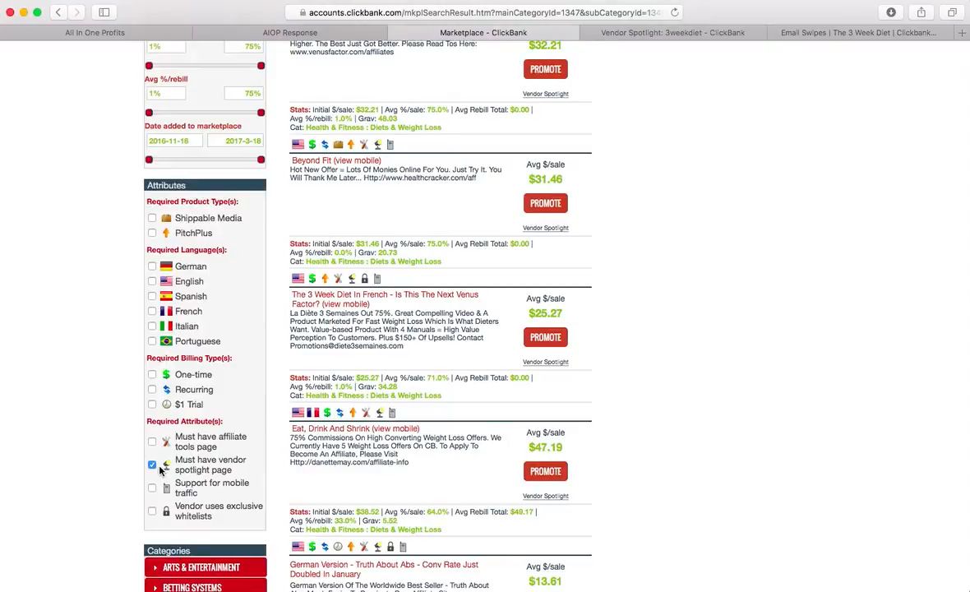
click(152, 466)
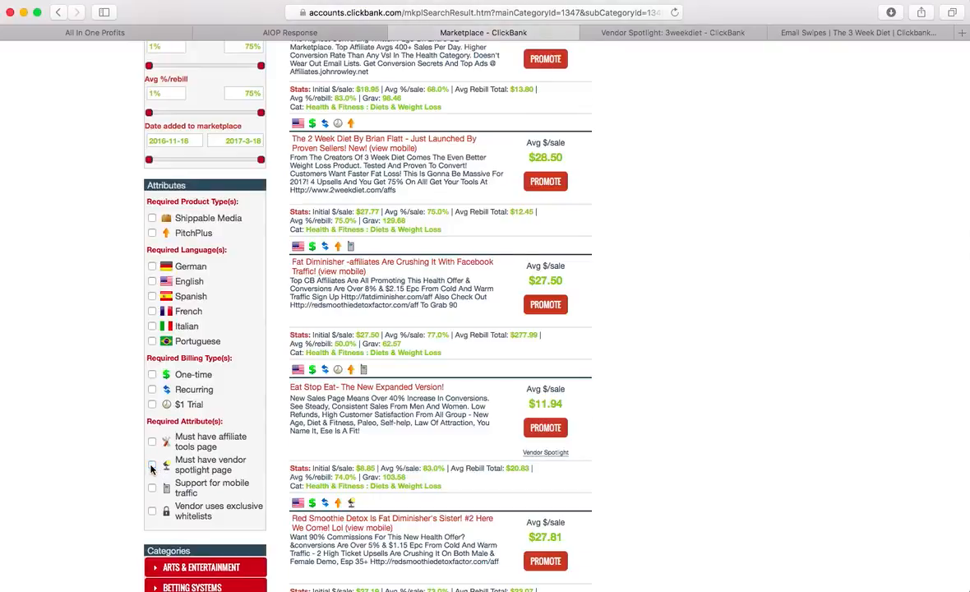
Locate the affiliate page URL in the Lean Belly Breakthrough listing's description and highlight it
scroll(600, 351, up, 10)
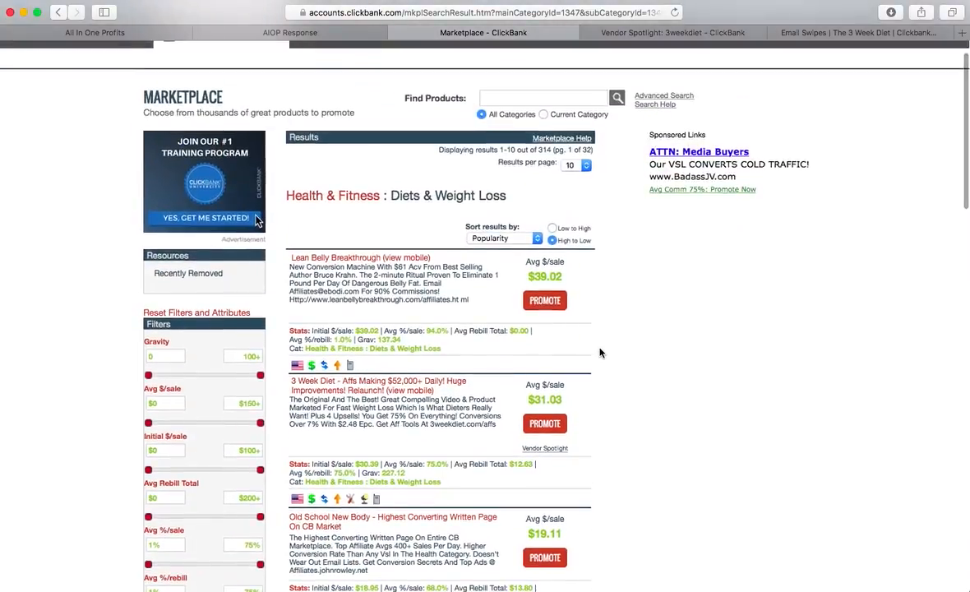
scroll(600, 353, down, 3)
scroll(417, 167, up, 5)
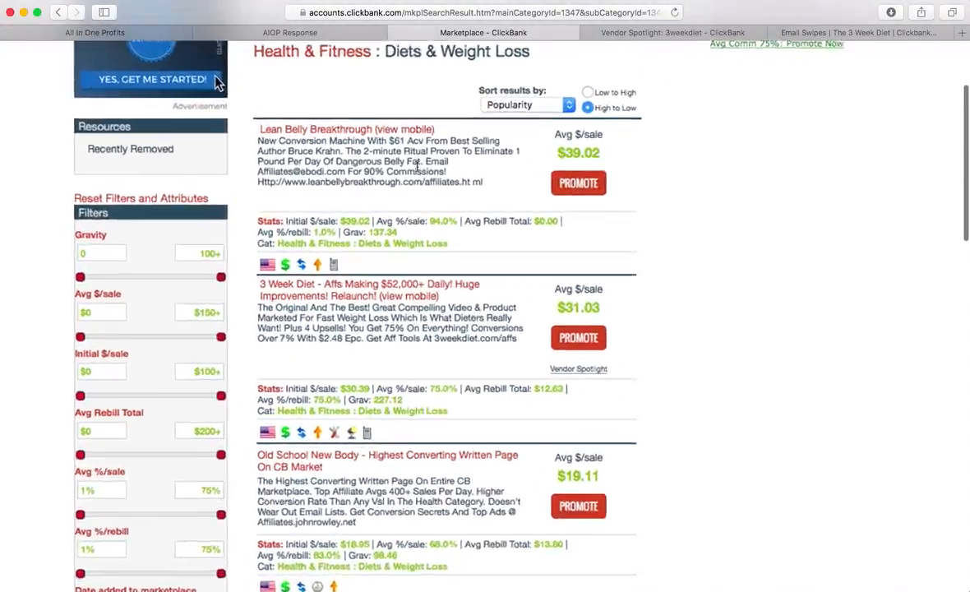
scroll(417, 167, up, 3)
scroll(417, 167, left, 2)
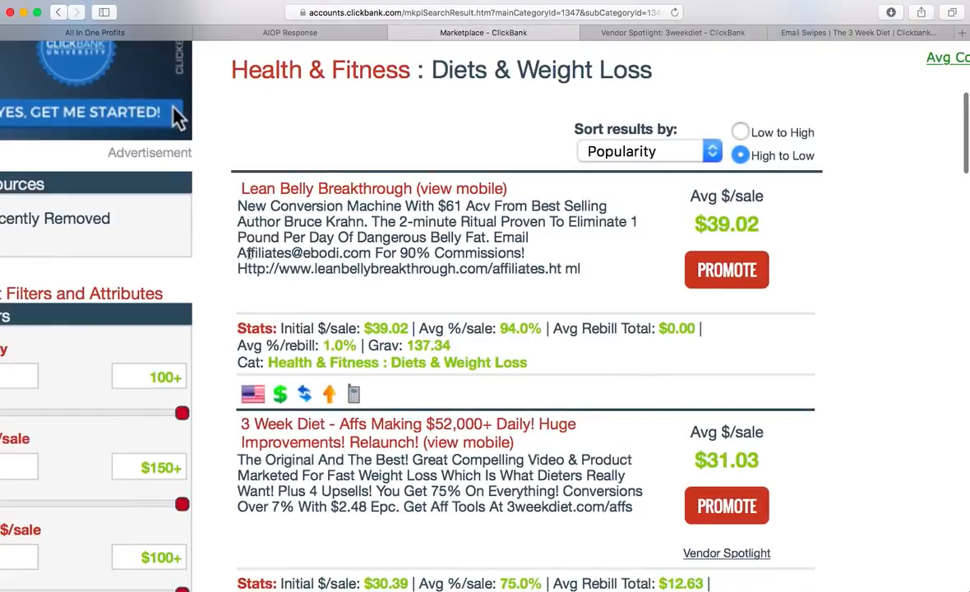
drag(238, 267, 573, 262)
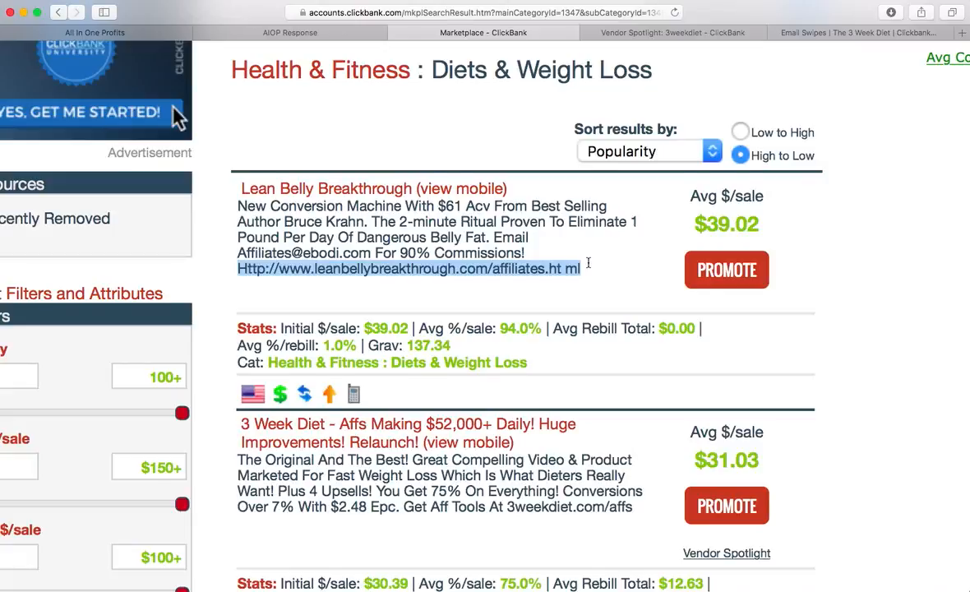
Highlight the affiliate tools address 3weekdiet.com/affs in the 3 Week Diet listing's description
scroll(587, 263, down, 2)
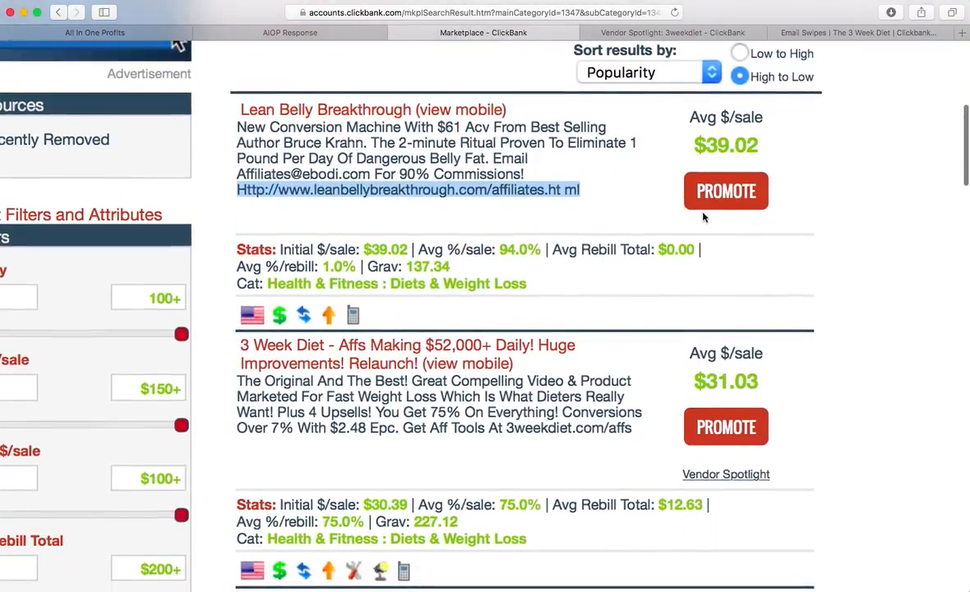
scroll(477, 217, down, 1)
scroll(477, 217, down, 5)
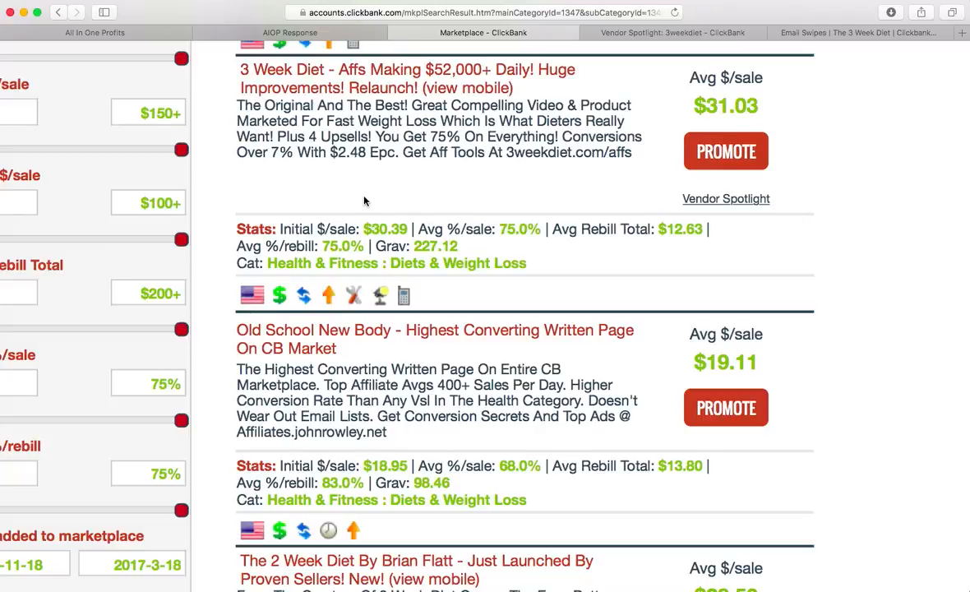
drag(507, 152, 631, 152)
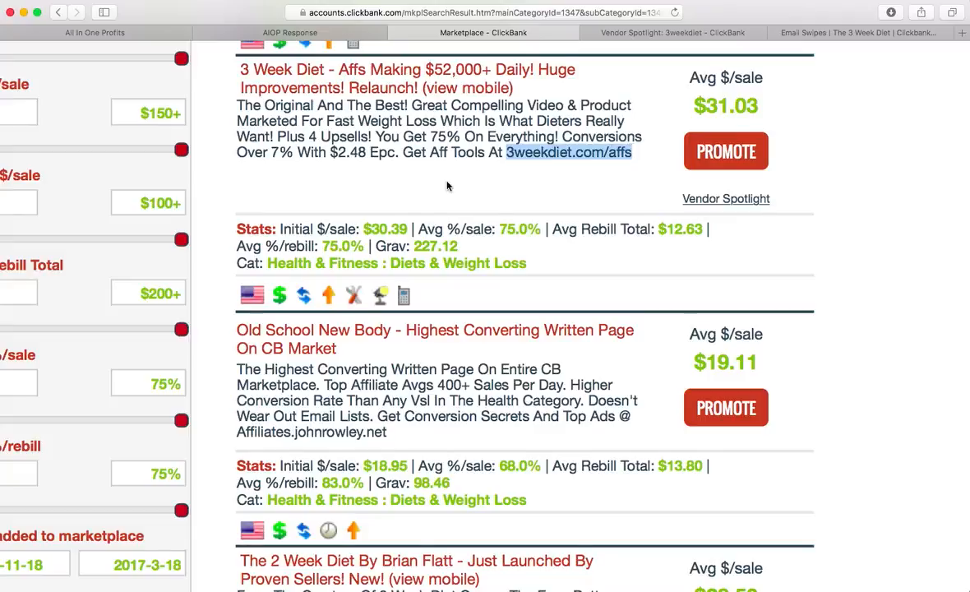
Highlight the affiliate addresses in the Old School New Body and The 2 Week Diet listing descriptions
scroll(447, 186, down, 5)
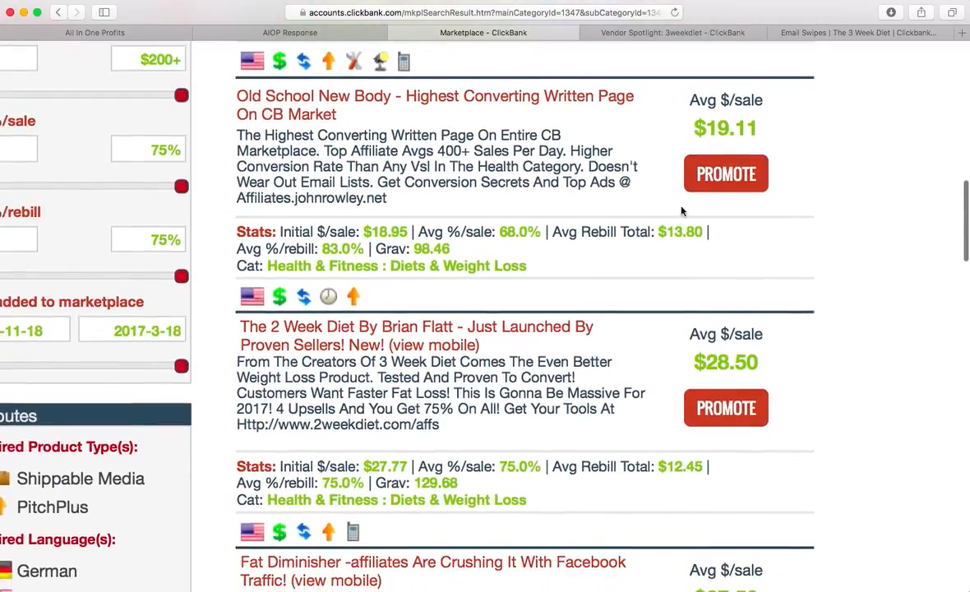
drag(251, 198, 382, 198)
scroll(395, 202, down, 5)
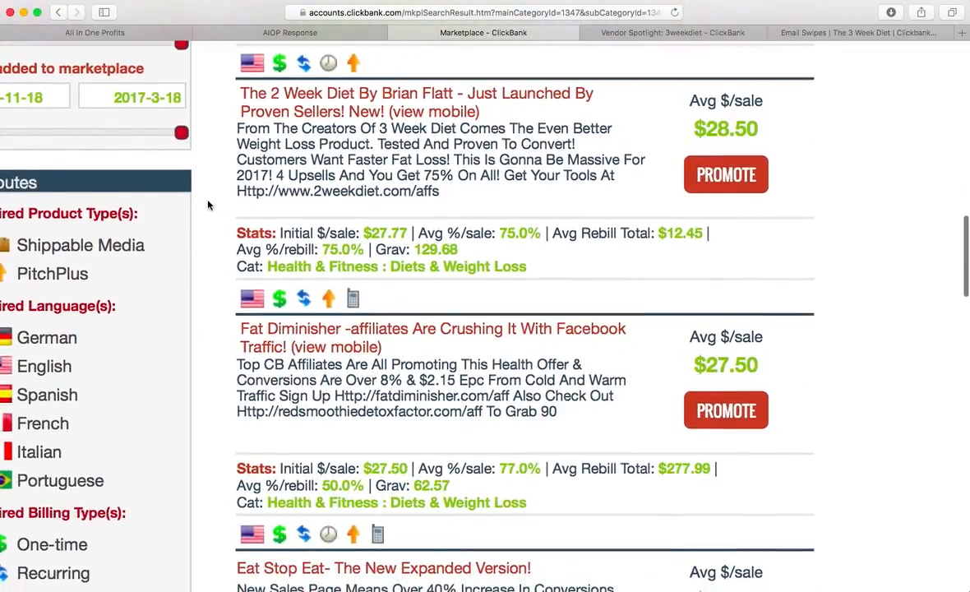
drag(236, 190, 442, 193)
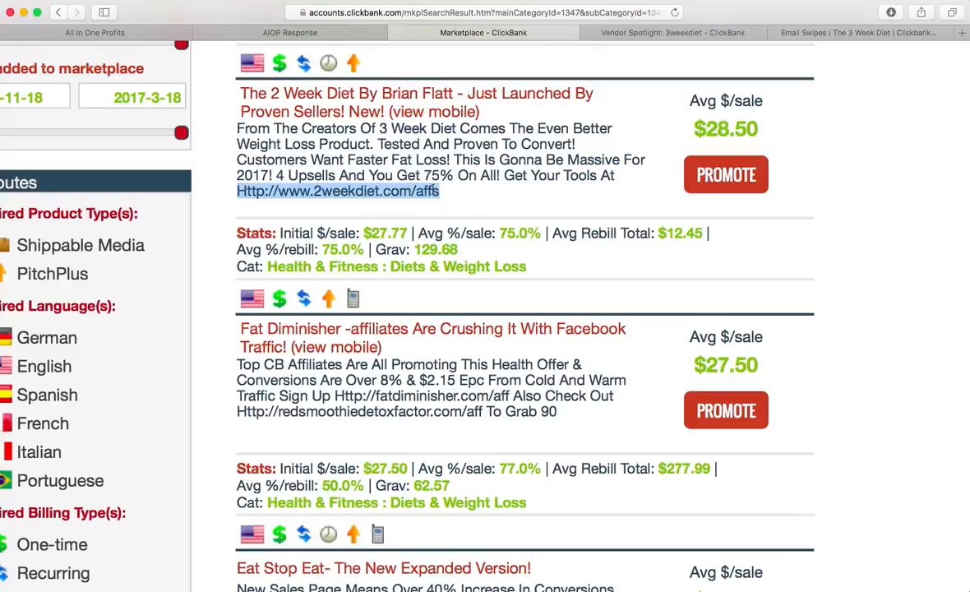
click(421, 190)
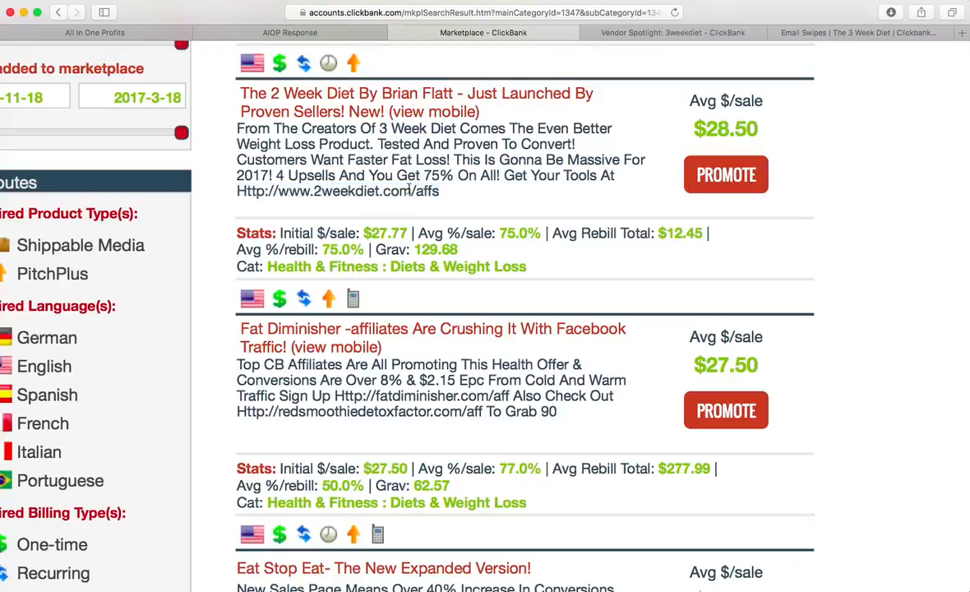
drag(410, 189, 445, 189)
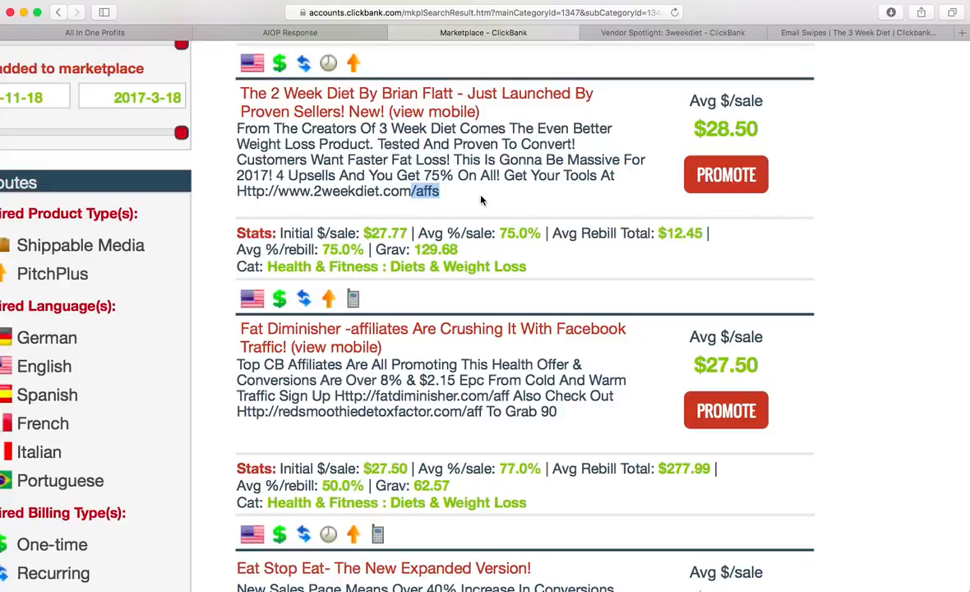
drag(441, 191, 236, 190)
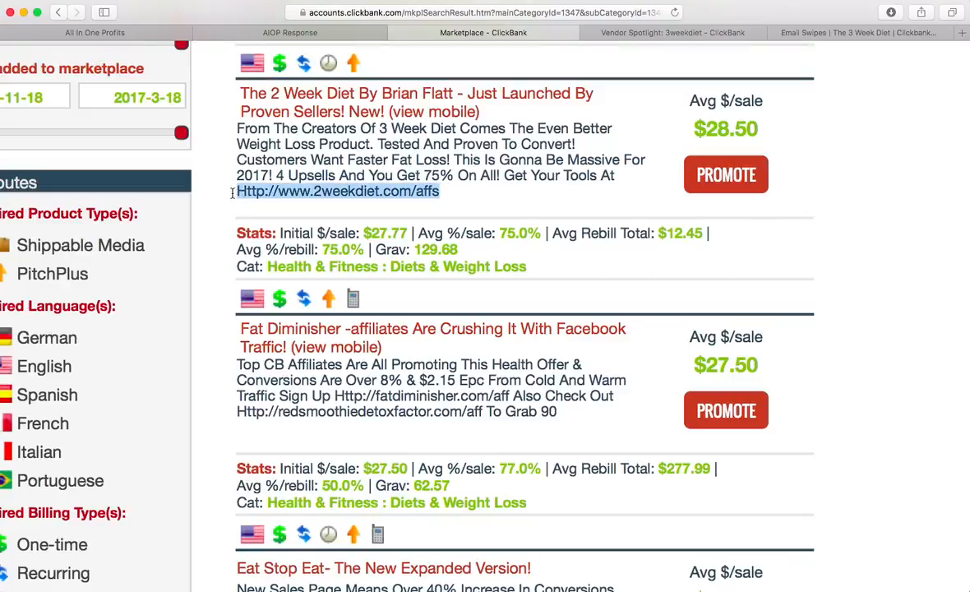
right_click(310, 191)
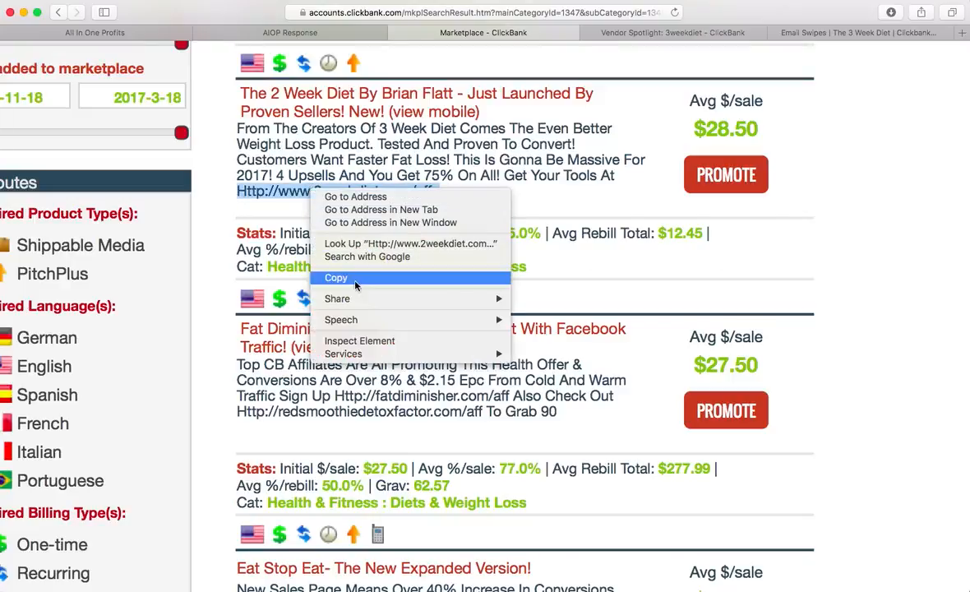
click(329, 258)
click(654, 33)
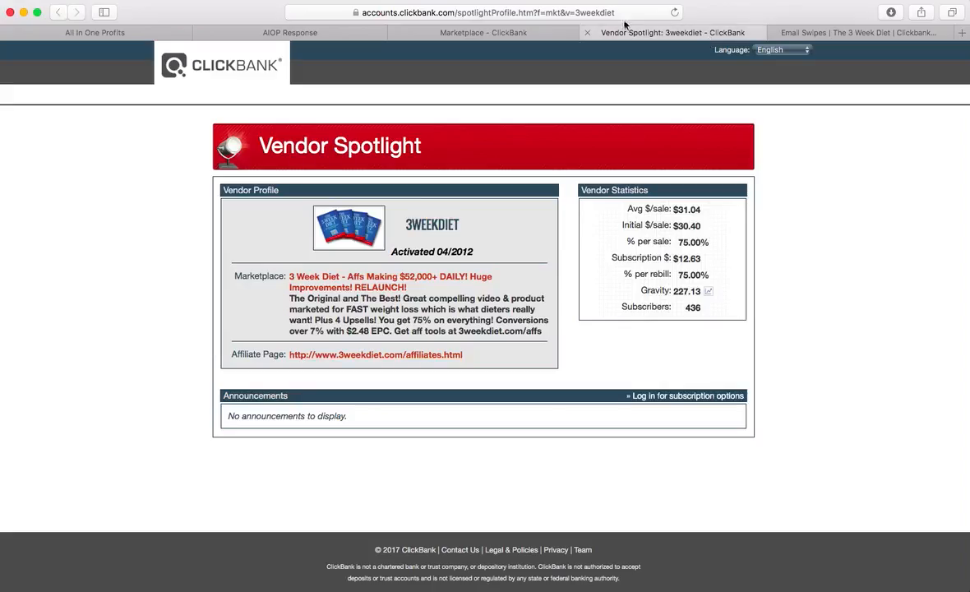
click(544, 13)
right_click(503, 12)
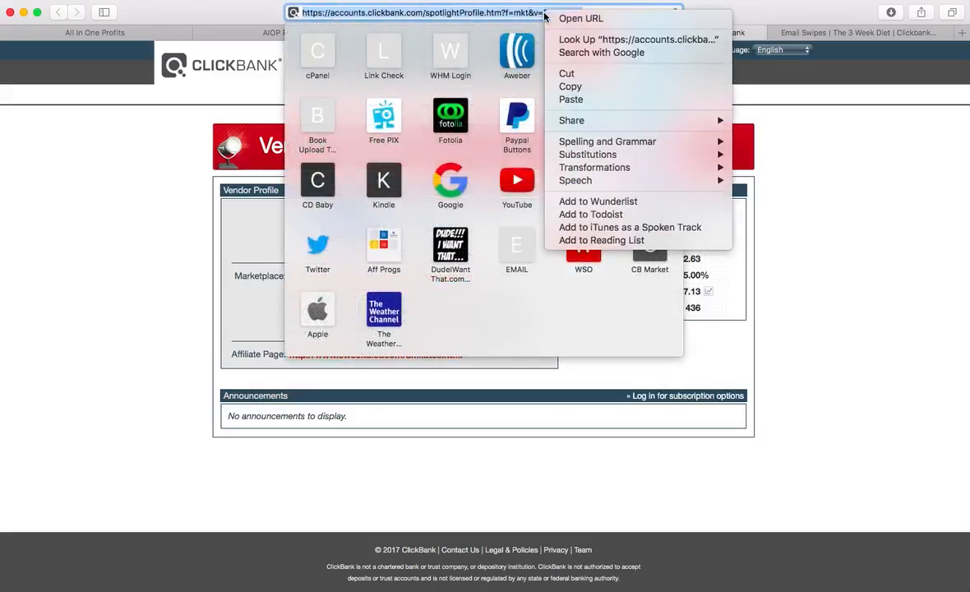
click(564, 97)
key(Return)
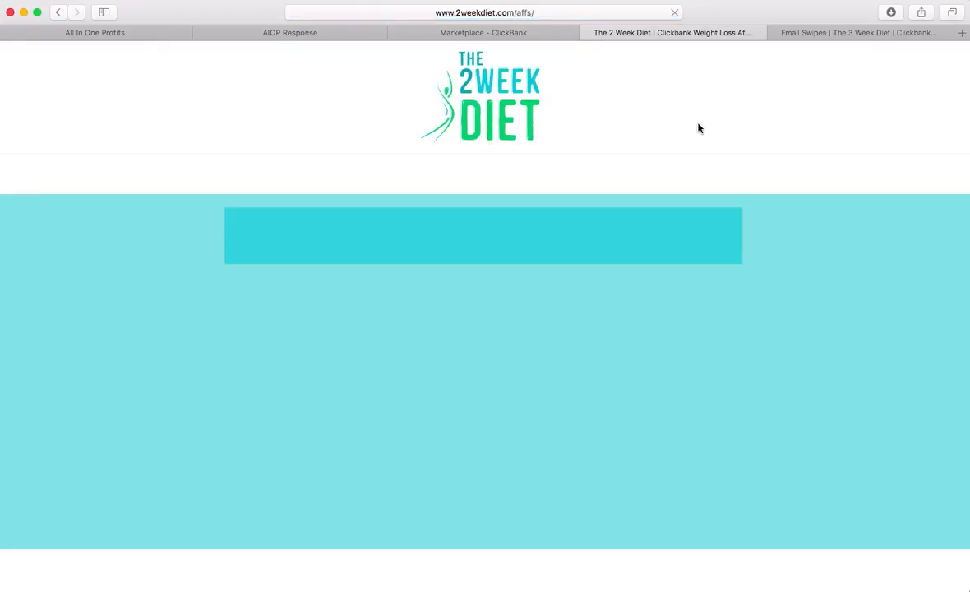
Enter The 2 Week Diet's affiliate tools through the existing-affiliate link and open its Email Swipes page
scroll(697, 128, down, 5)
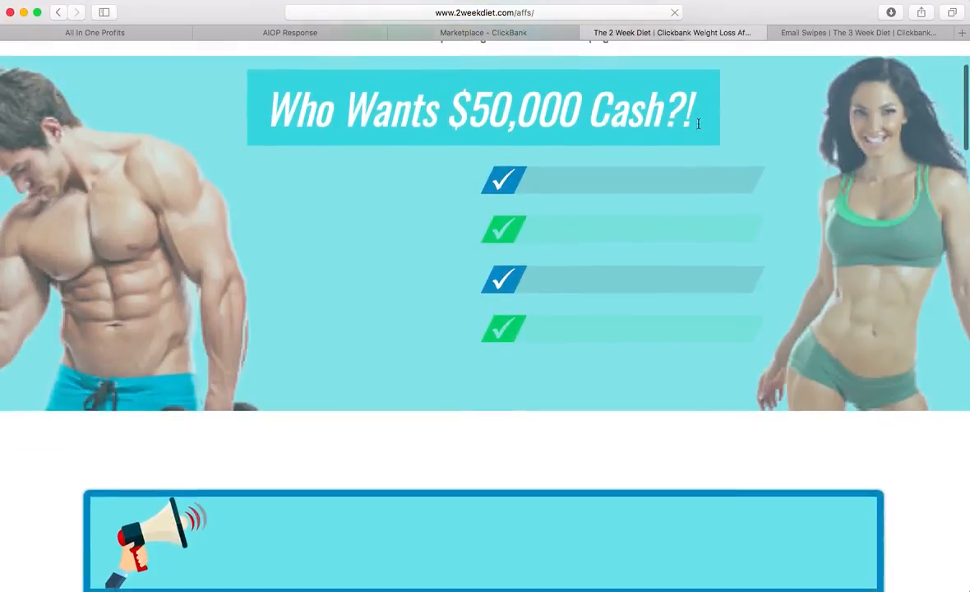
scroll(698, 126, down, 15)
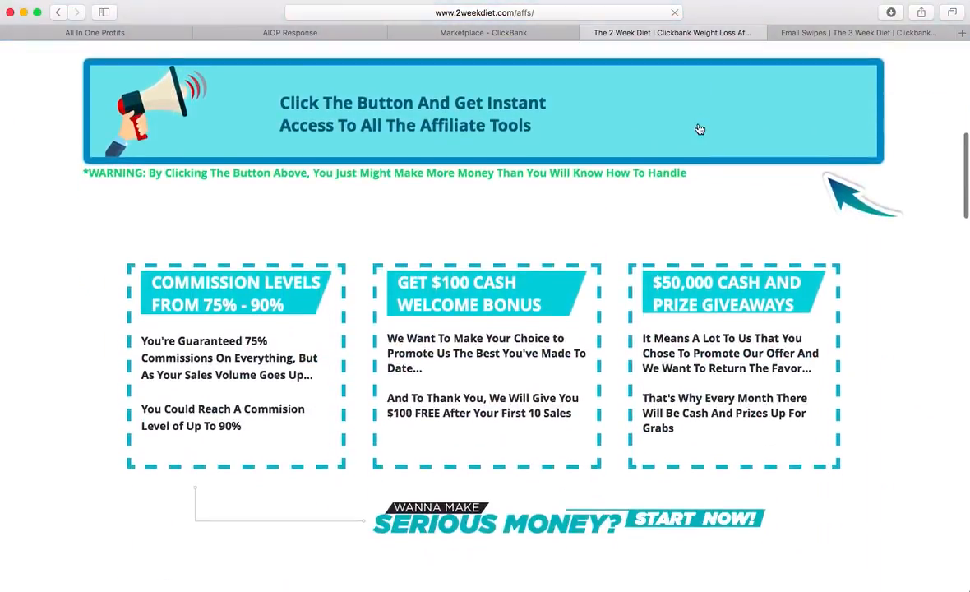
scroll(698, 128, down, 20)
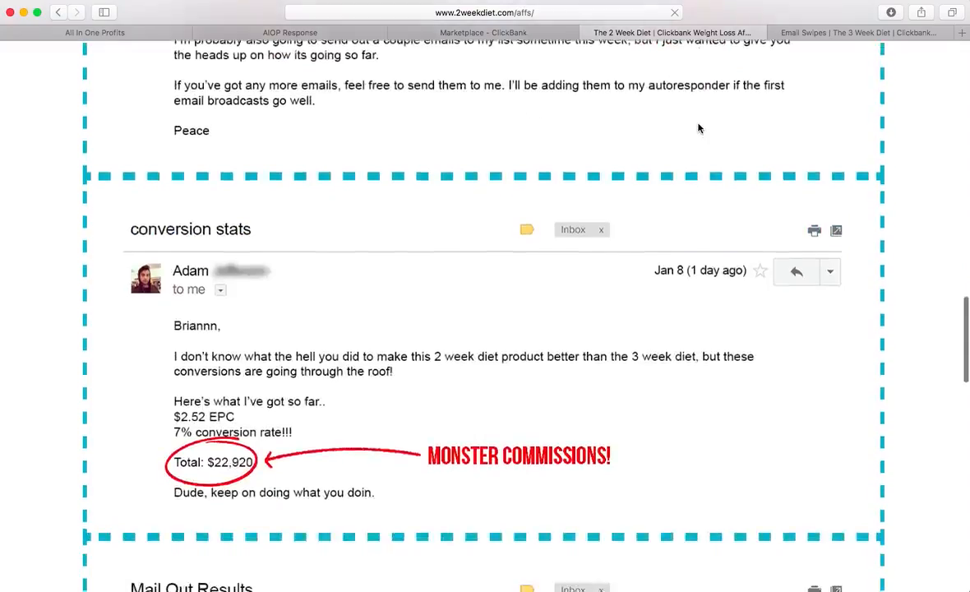
scroll(698, 129, down, 1)
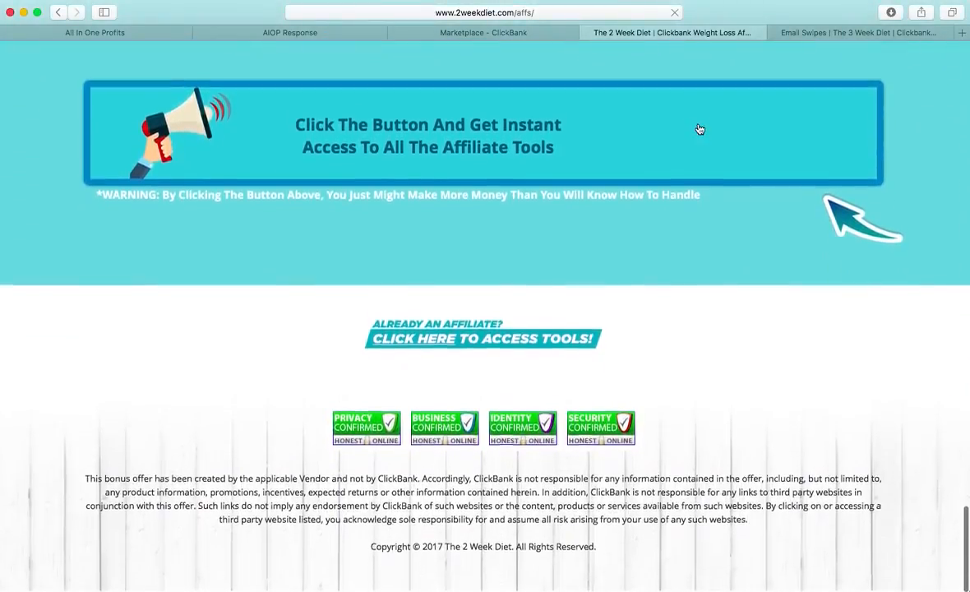
click(409, 343)
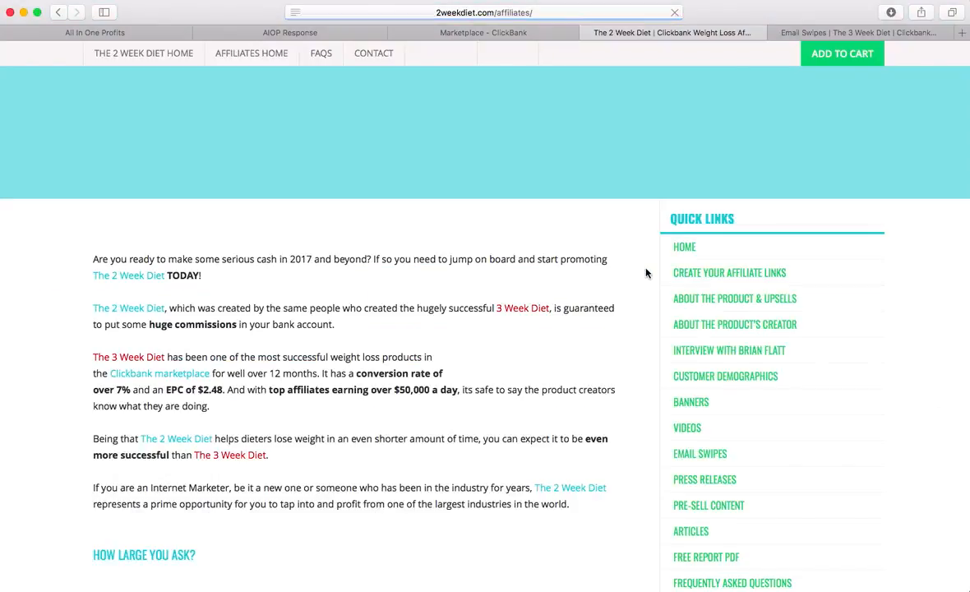
scroll(646, 273, down, 4)
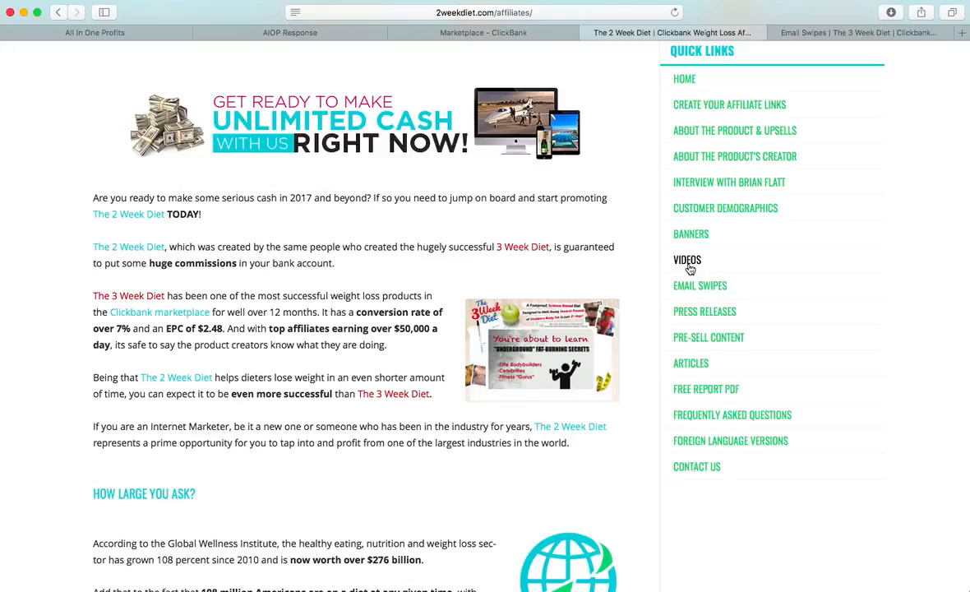
click(696, 289)
scroll(395, 252, down, 5)
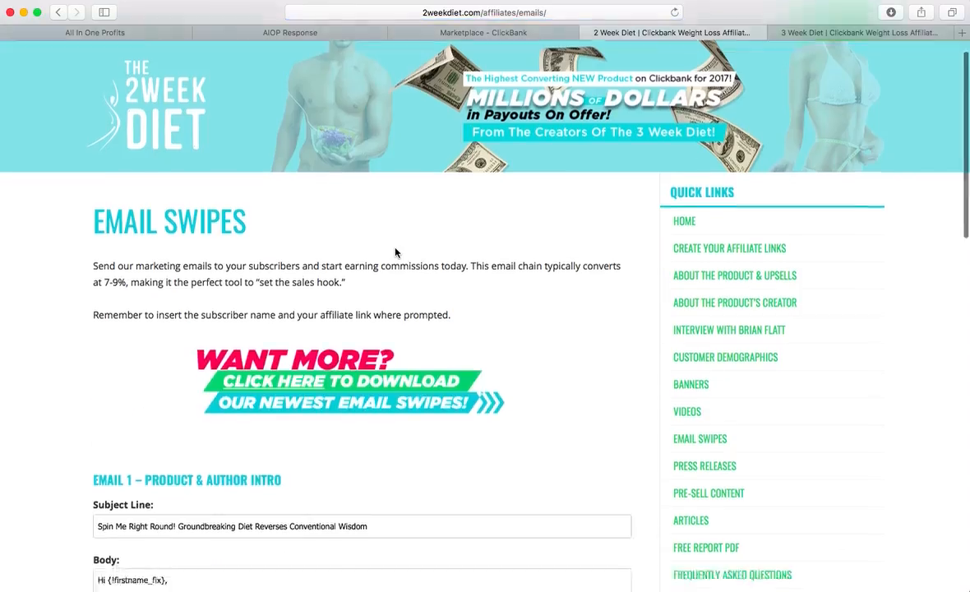
scroll(367, 174, down, 3)
scroll(367, 174, down, 5)
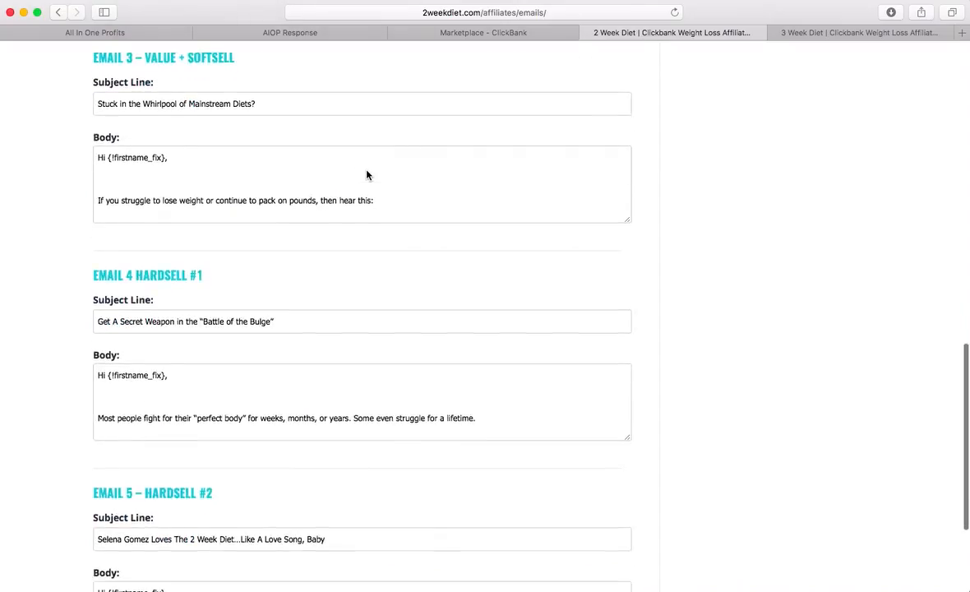
scroll(62, 270, down, 3)
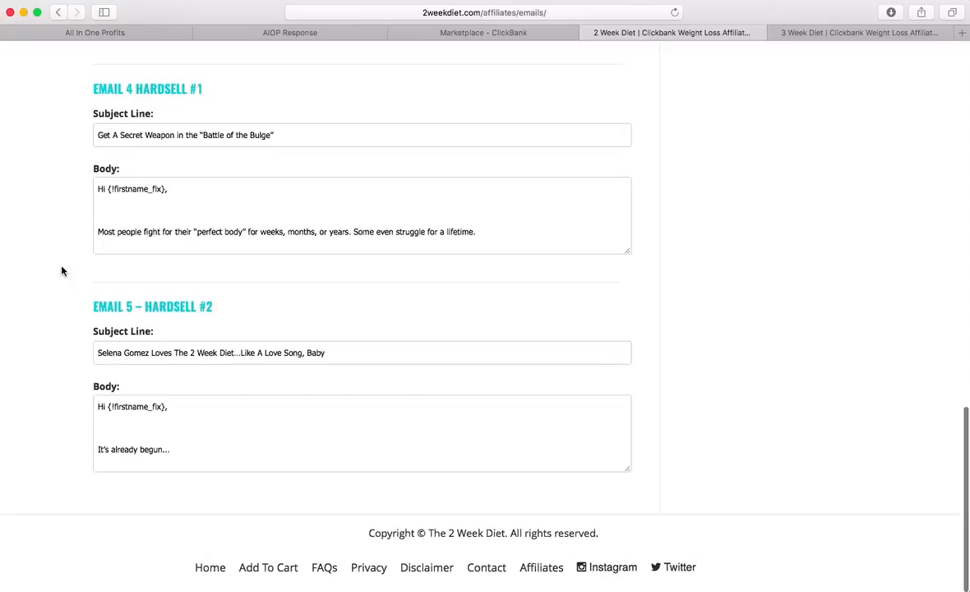
scroll(63, 271, up, 13)
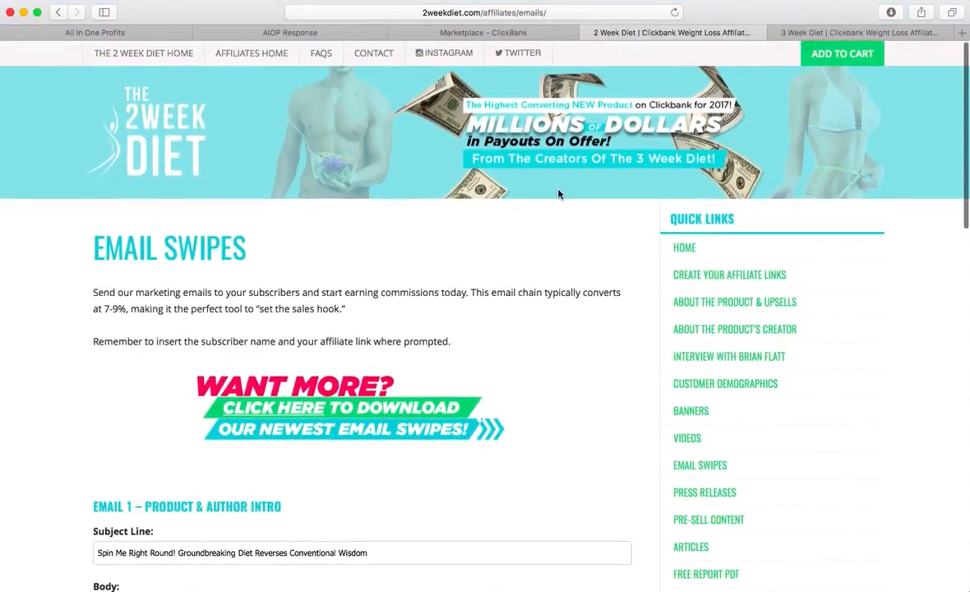
Close the 2 Week Diet page, return to the ClickBank marketplace and highlight parts of the Lean Belly Breakthrough affiliate address
click(588, 35)
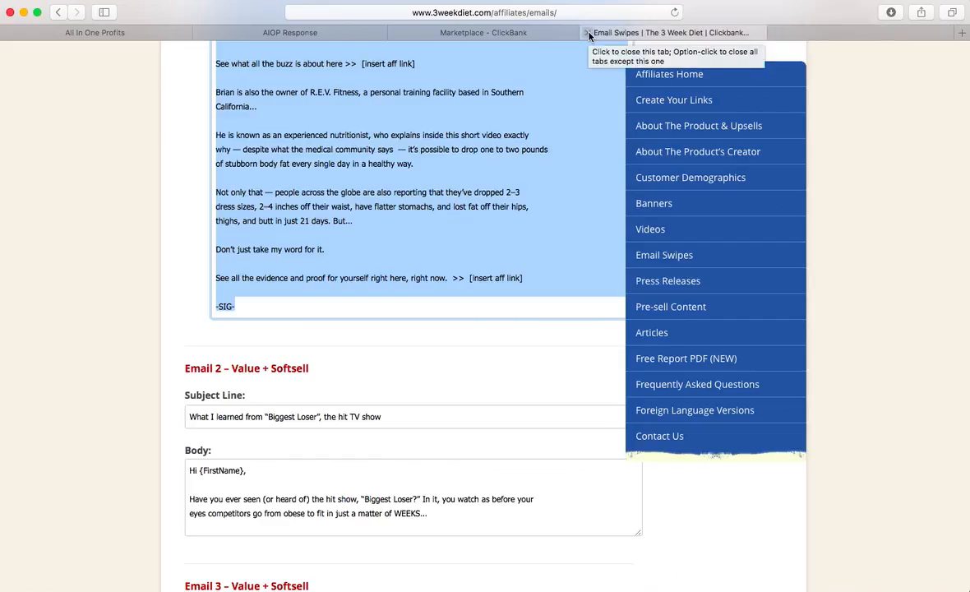
click(574, 27)
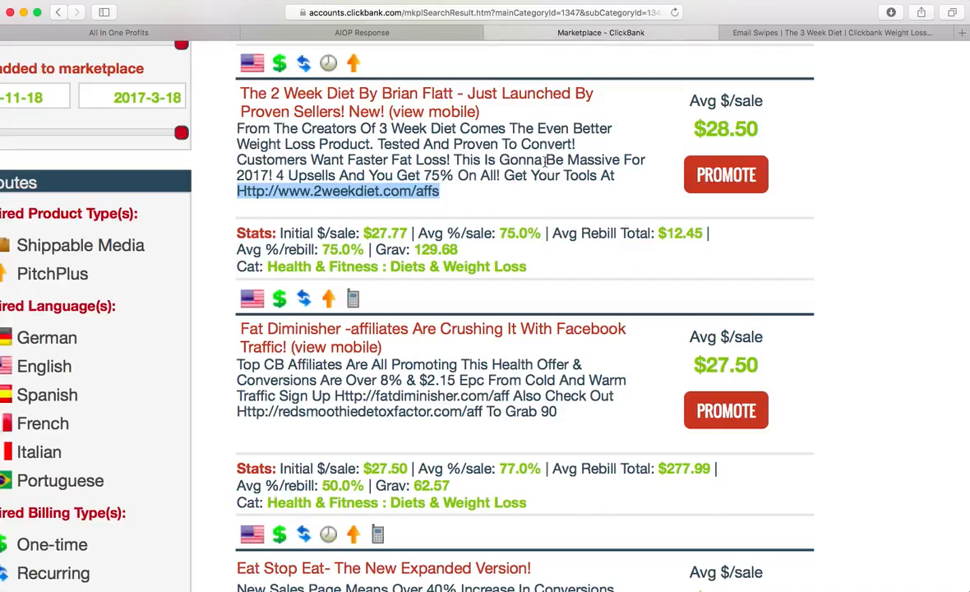
click(465, 208)
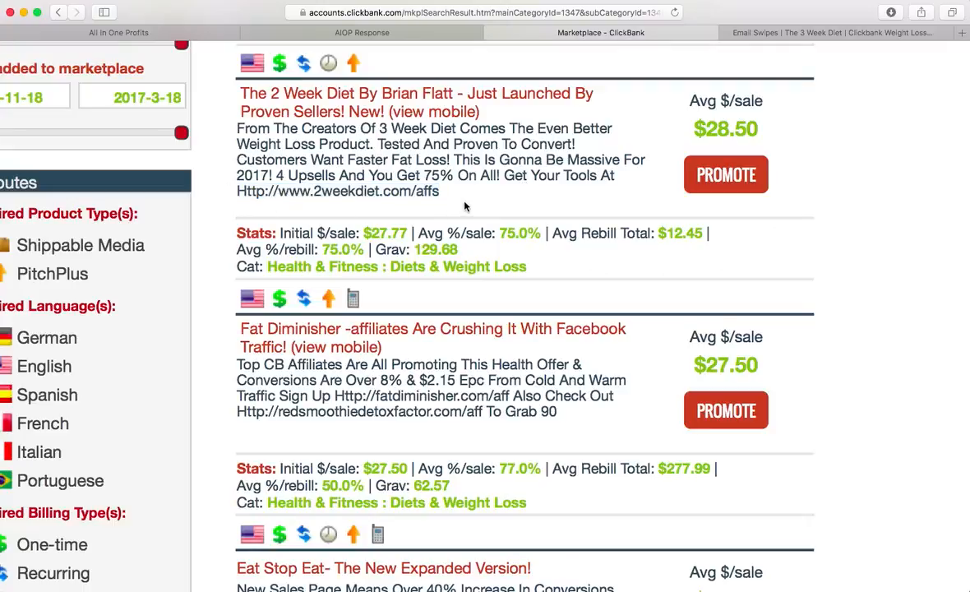
scroll(465, 206, up, 10)
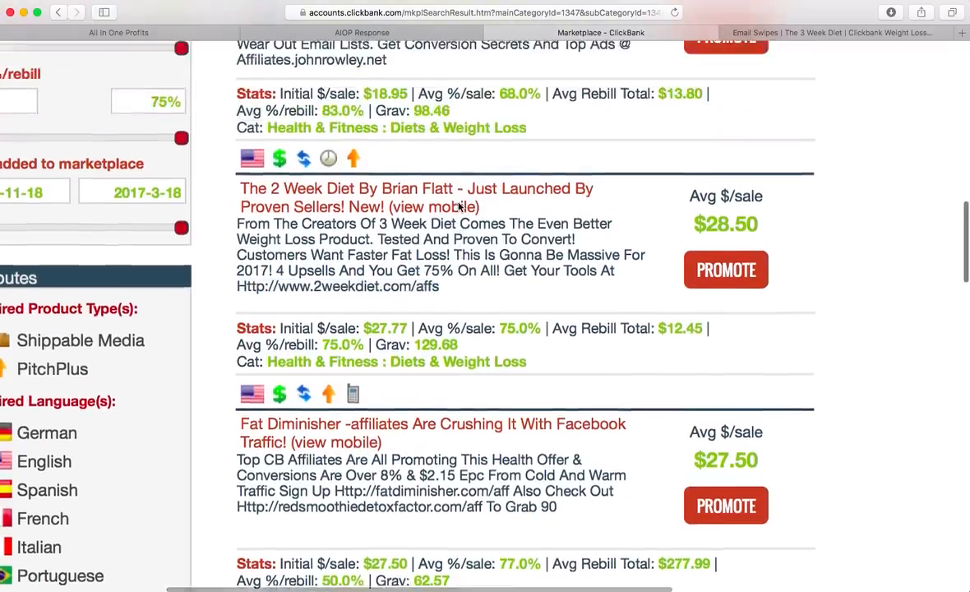
scroll(459, 207, up, 5)
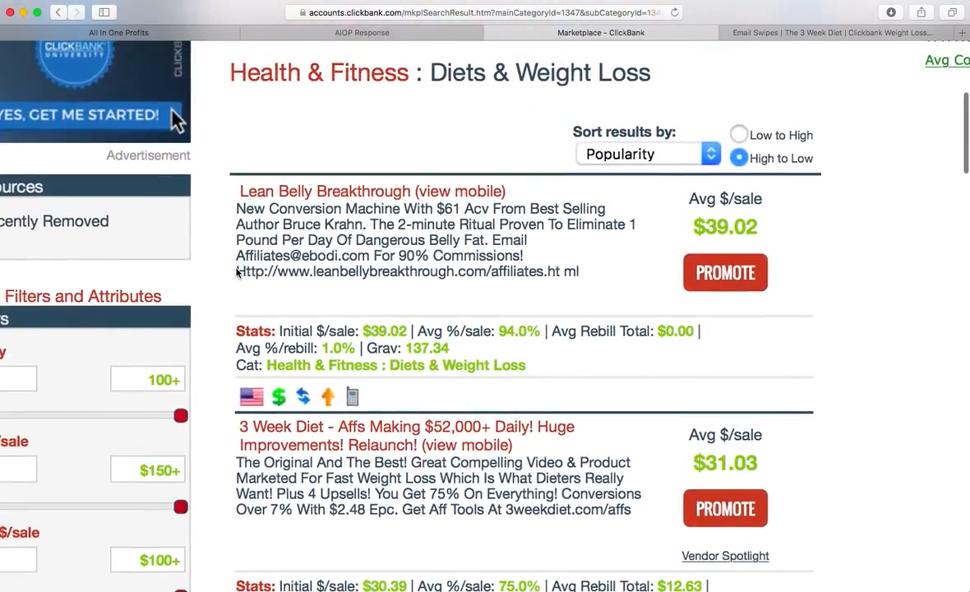
drag(235, 271, 275, 272)
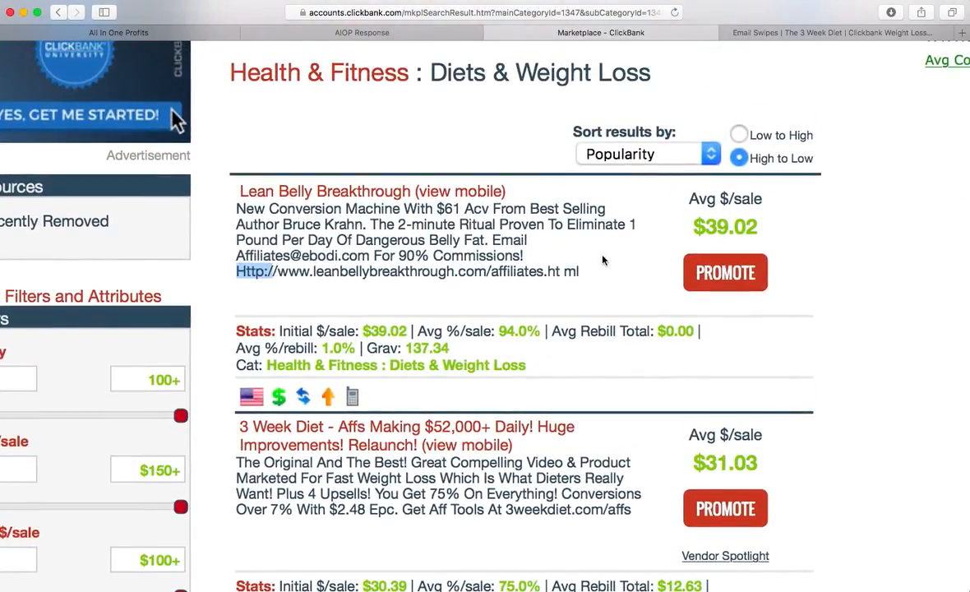
drag(490, 271, 585, 272)
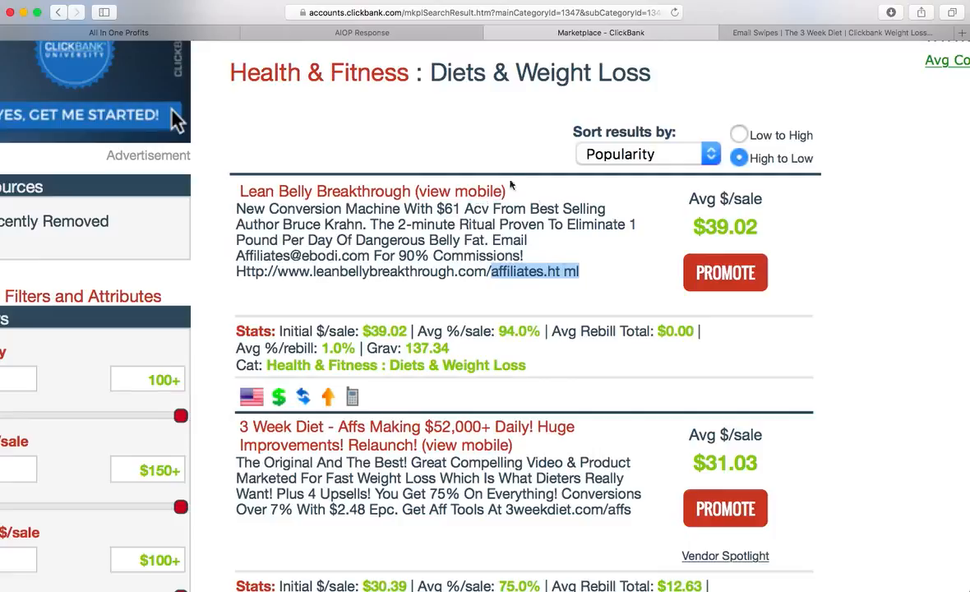
click(607, 271)
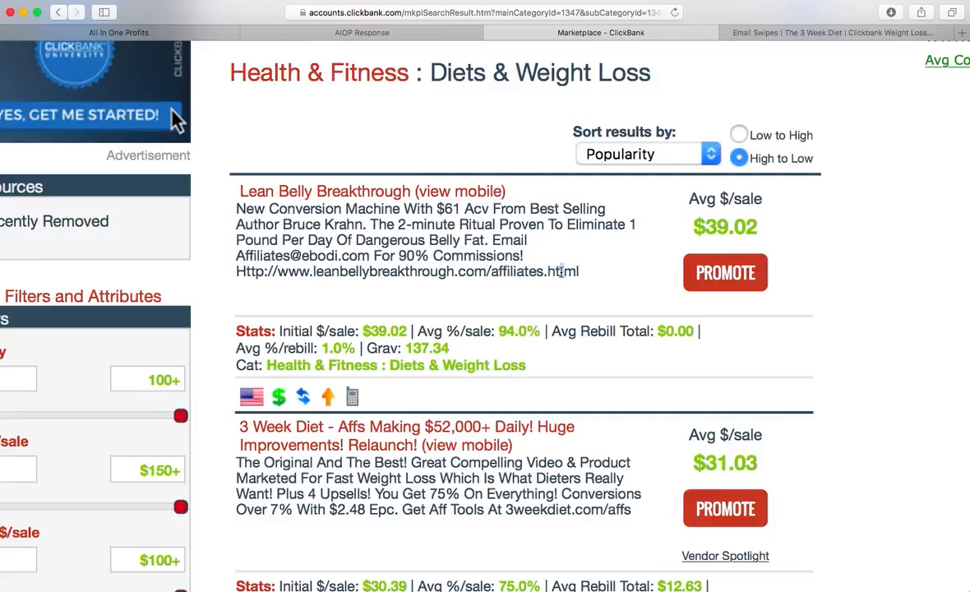
Copy the Lean Belly Breakthrough affiliate address from its marketplace listing and load it in place of the 3 Week Diet email swipes page
drag(590, 275, 237, 269)
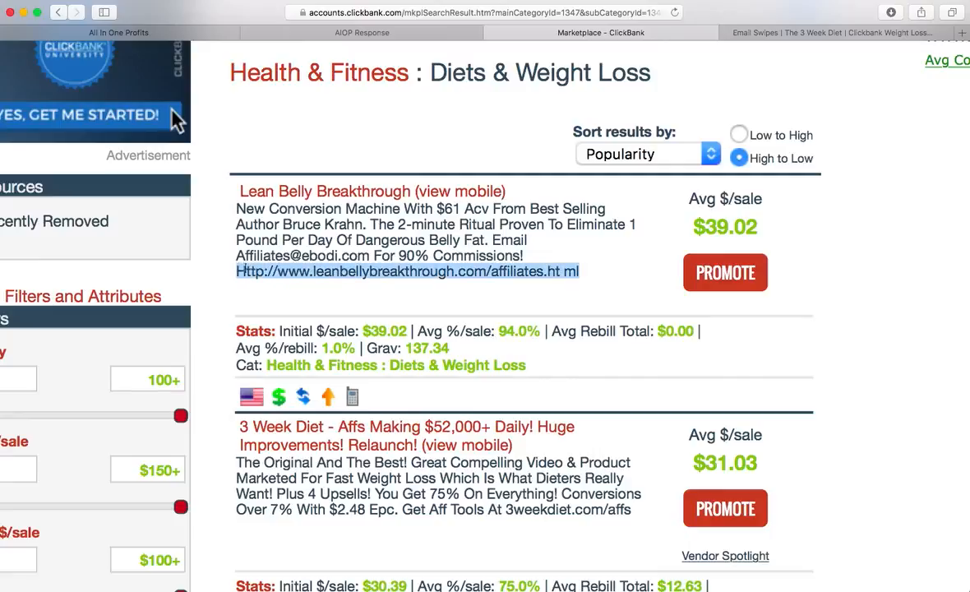
right_click(279, 272)
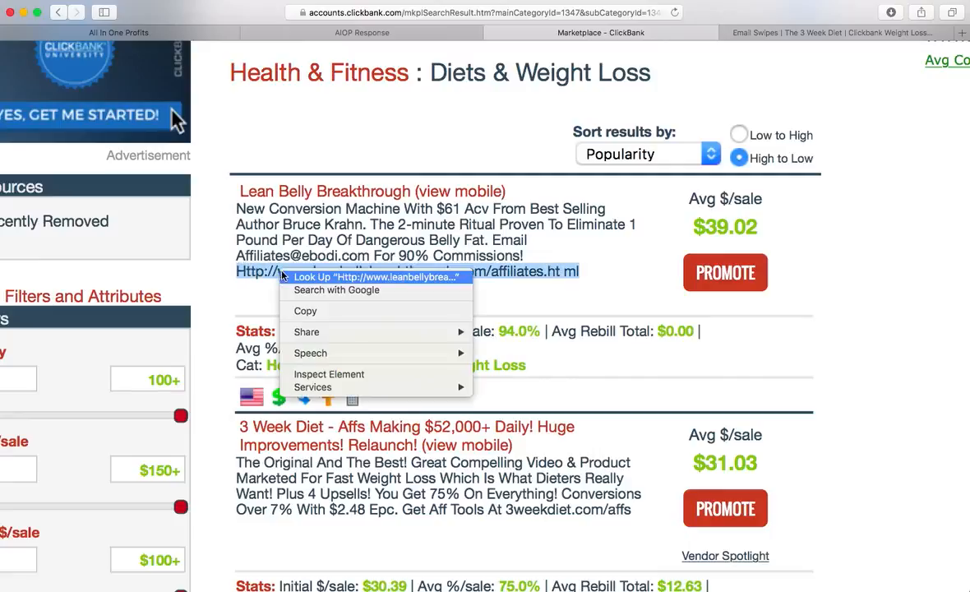
click(342, 304)
click(786, 32)
click(534, 14)
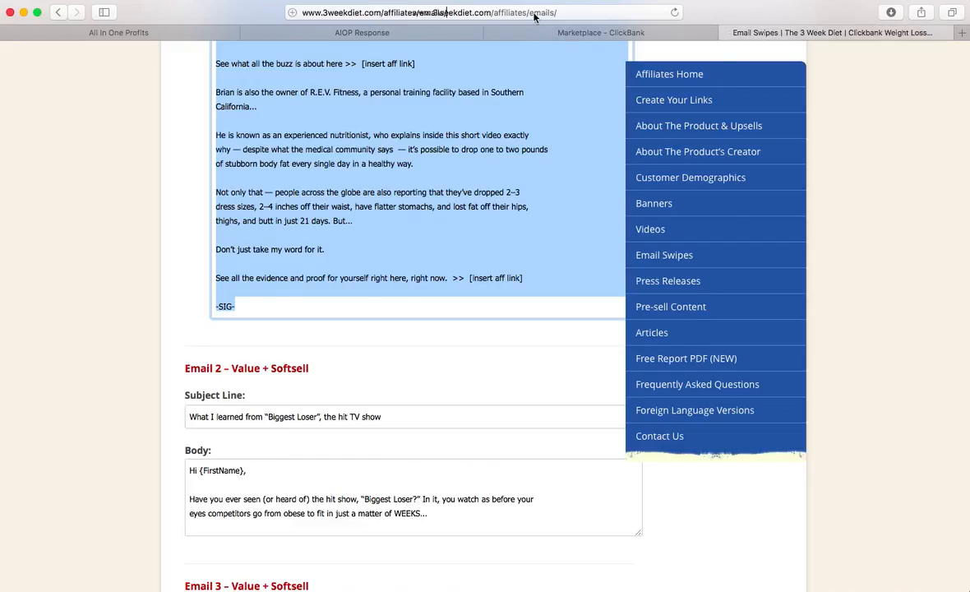
right_click(534, 14)
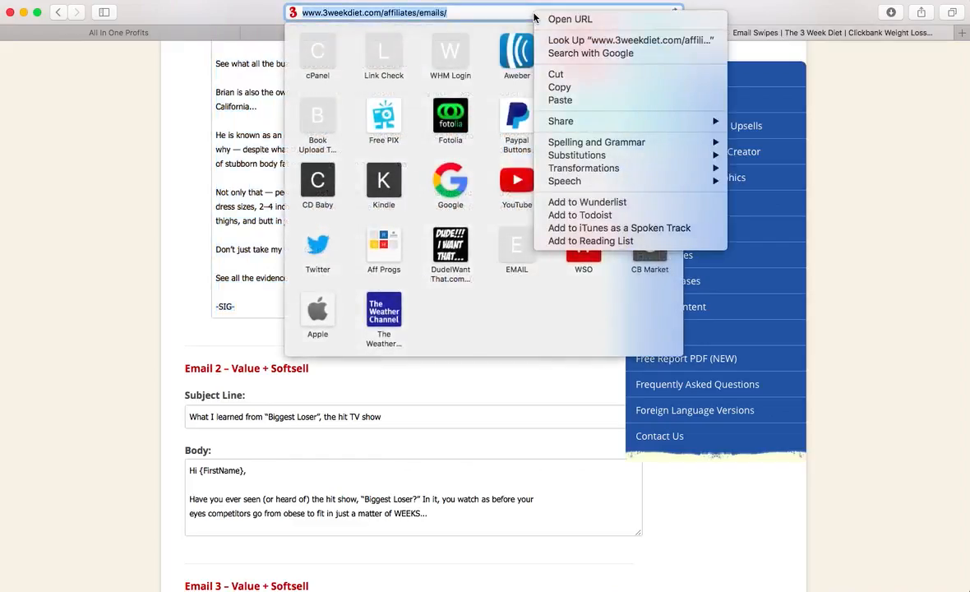
click(562, 100)
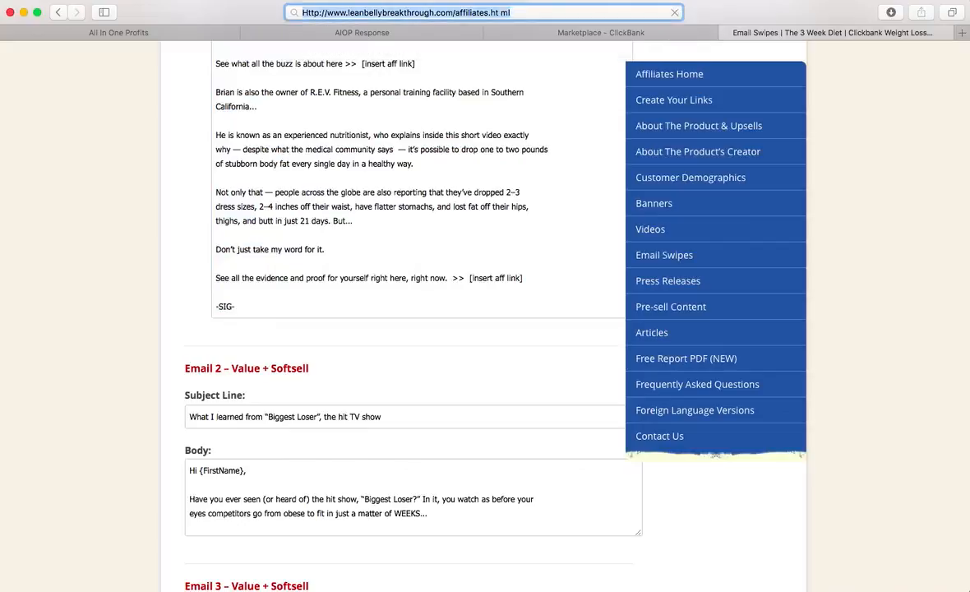
key(Return)
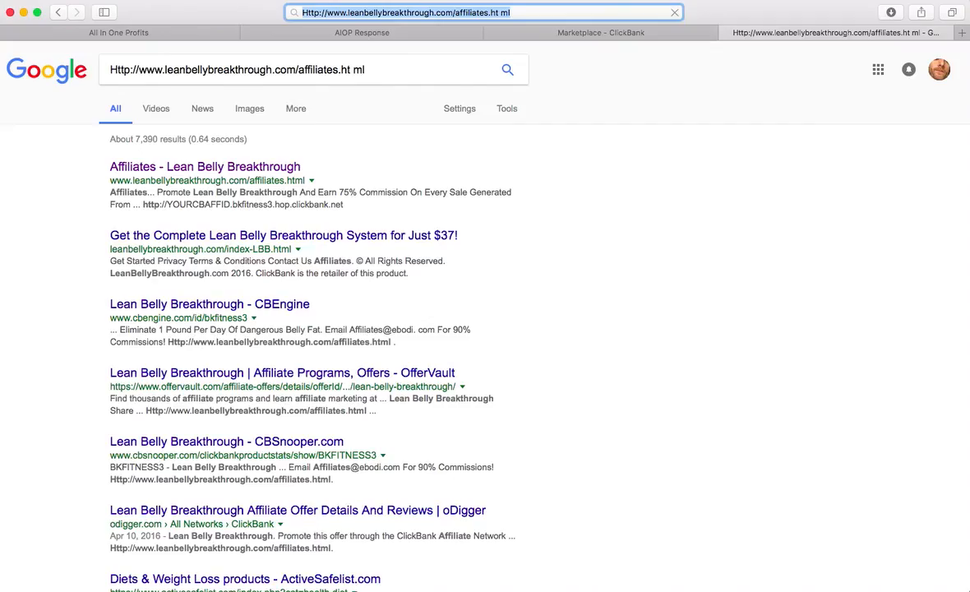
click(534, 12)
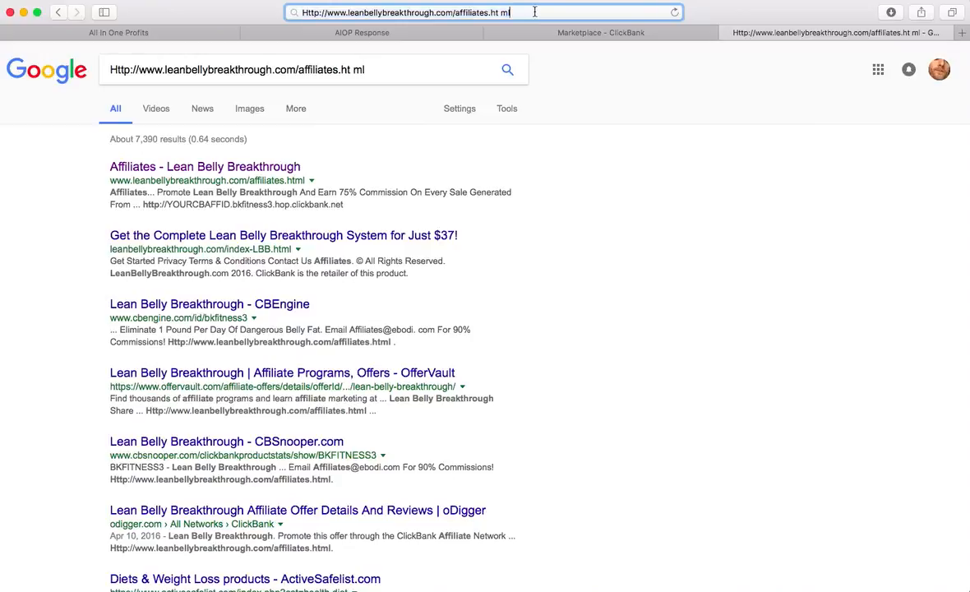
key(Left)
key(Left)
key(BackSpace)
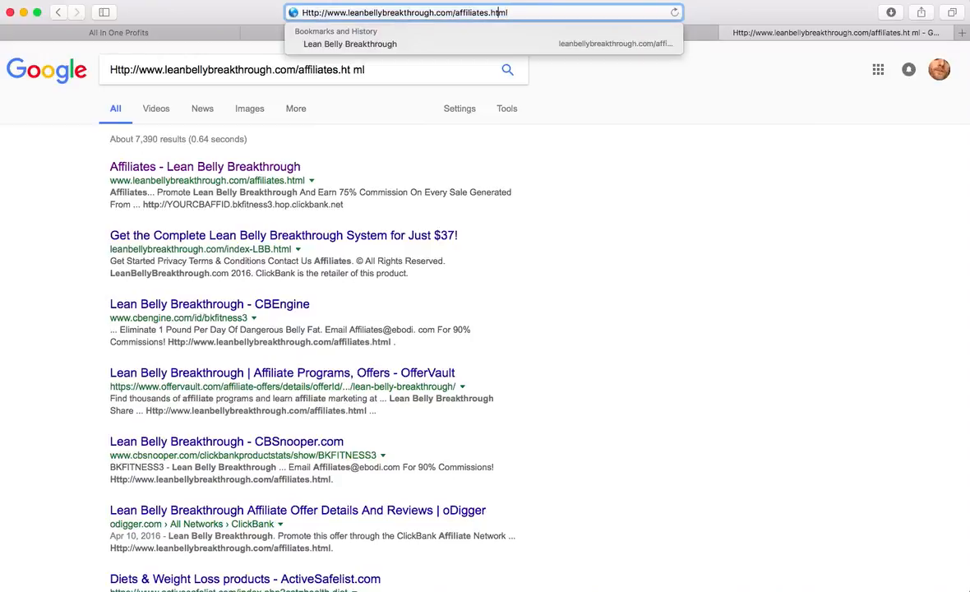
key(Return)
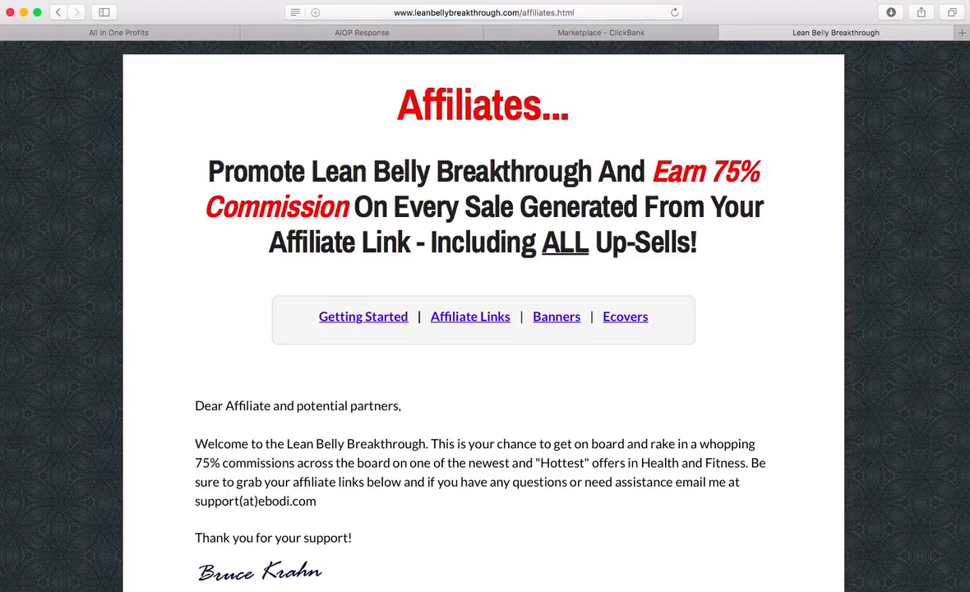
Return to the ClickBank marketplace and examine the Diets & Weight Loss listings for other products offering affiliate pages
click(596, 36)
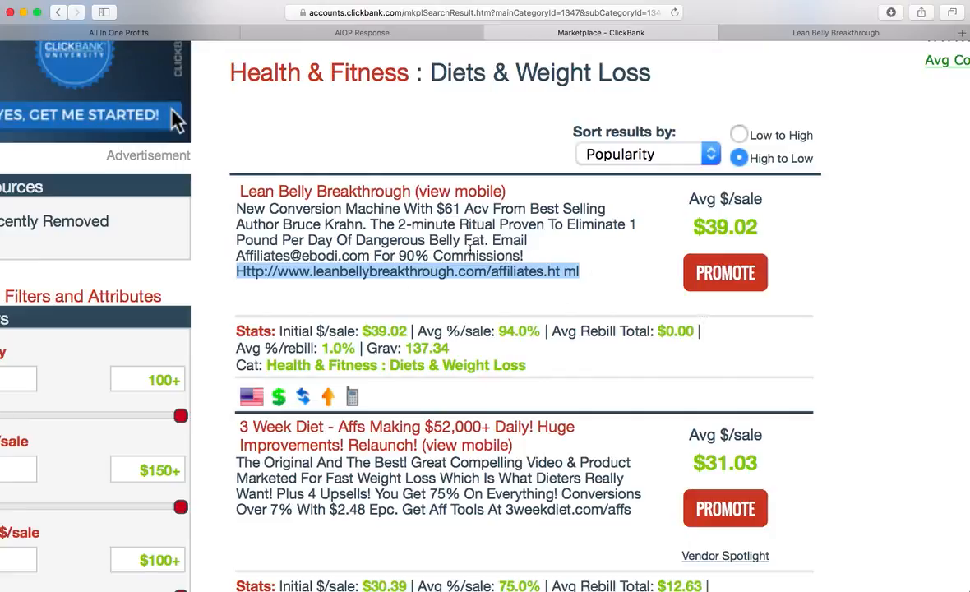
scroll(501, 250, down, 2)
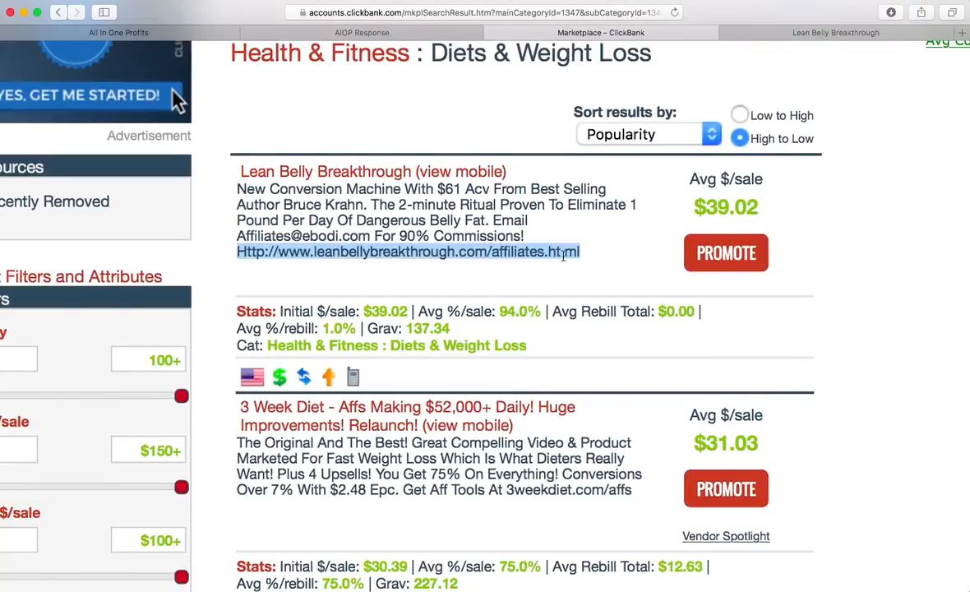
scroll(563, 256, down, 3)
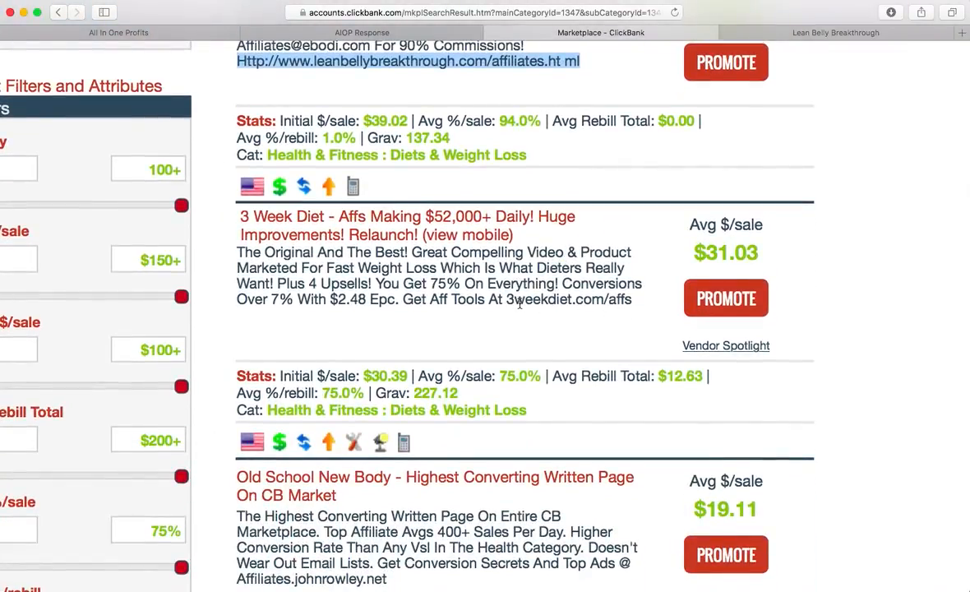
scroll(526, 302, down, 5)
scroll(520, 305, down, 7)
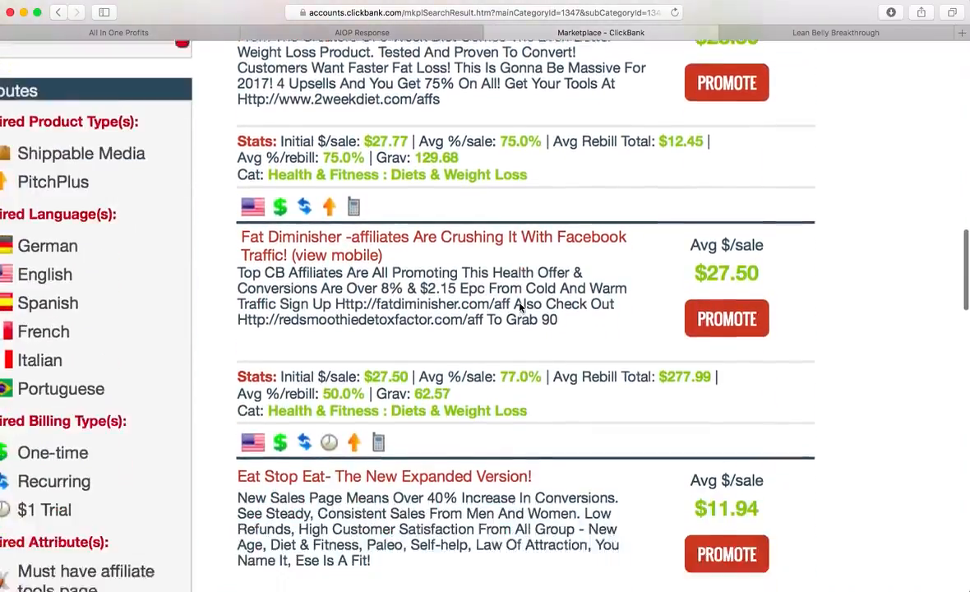
scroll(520, 308, down, 3)
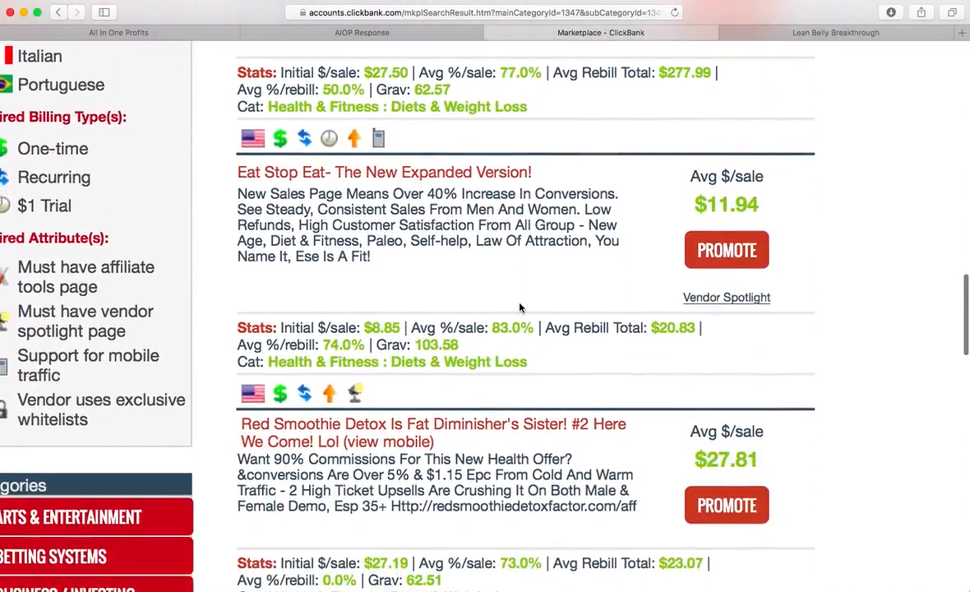
scroll(520, 308, down, 3)
scroll(520, 307, down, 2)
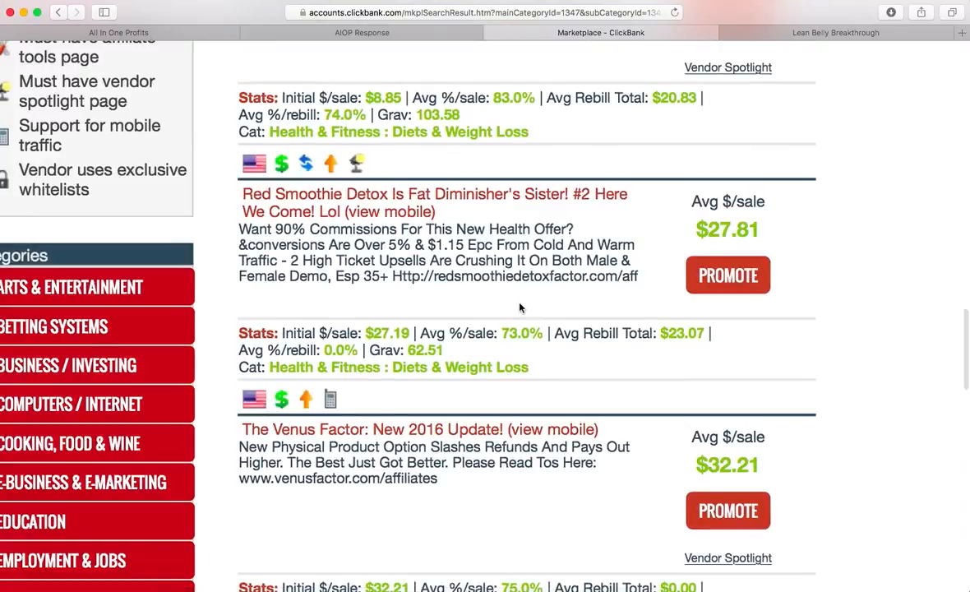
scroll(520, 307, down, 2)
scroll(519, 307, down, 5)
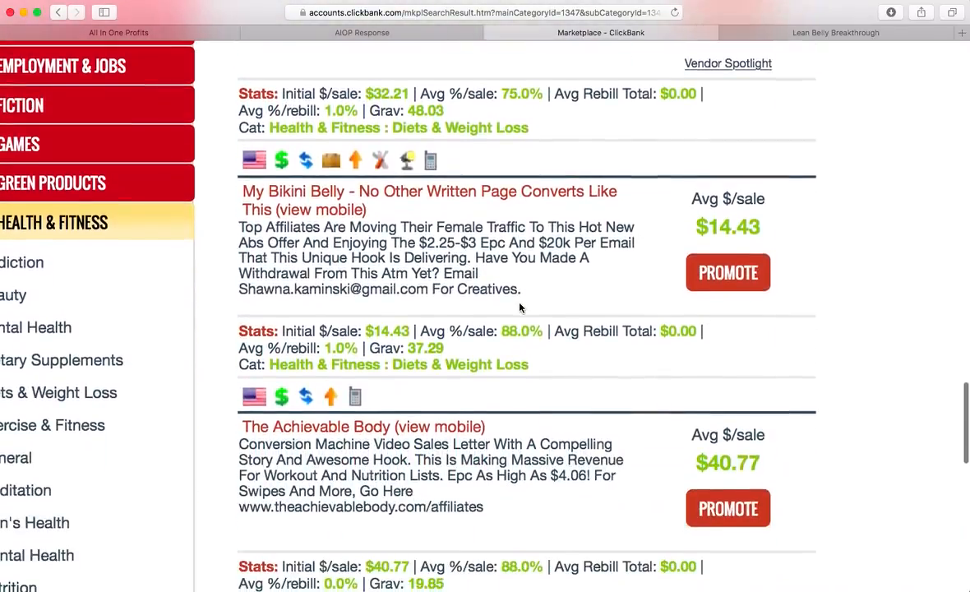
scroll(520, 307, down, 3)
scroll(519, 307, up, 1)
scroll(520, 308, down, 2)
scroll(520, 304, up, 20)
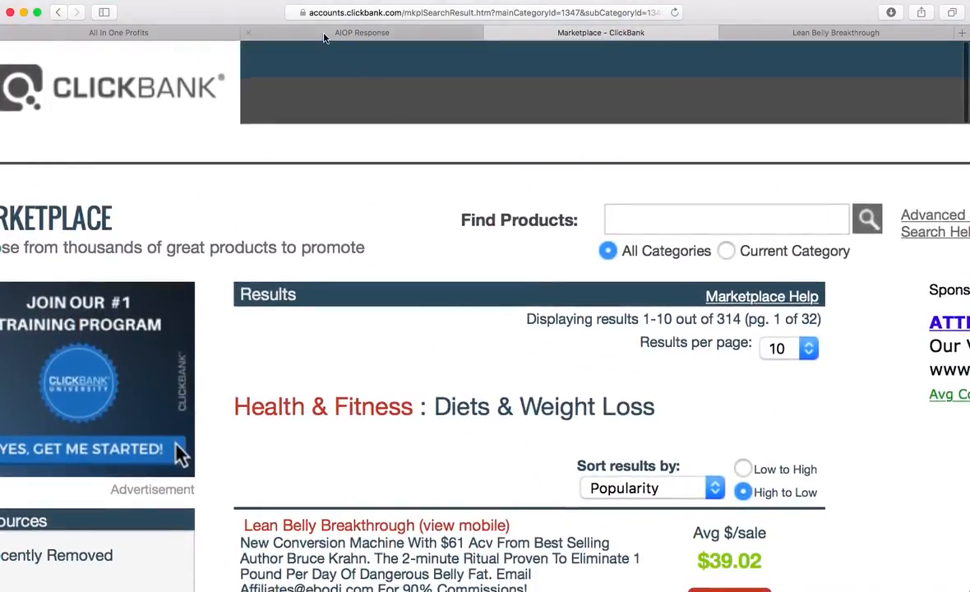
Switch to AIOP Response, open the Send Broadcast page and review its message, delivery date and broadcast type options
click(323, 38)
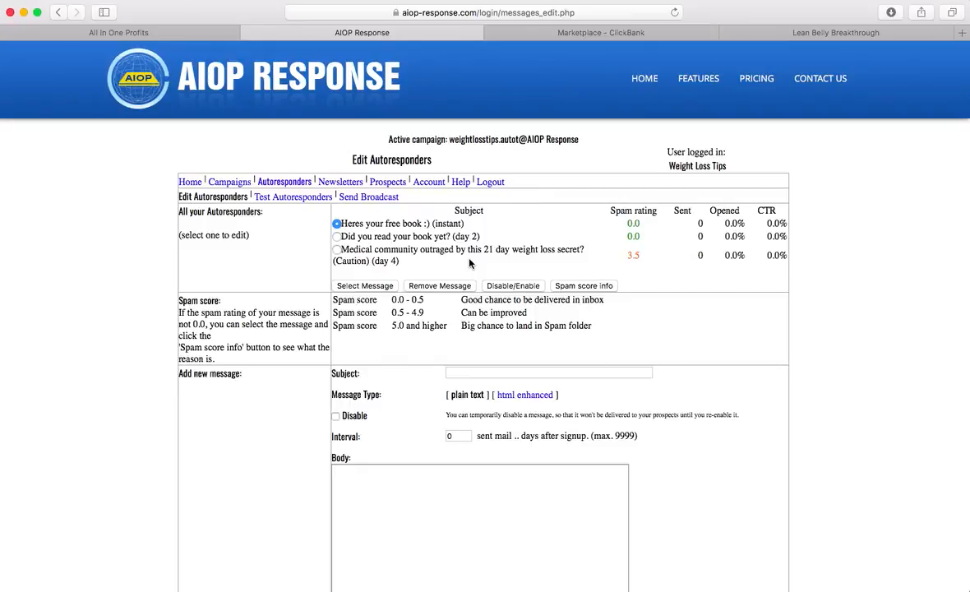
click(368, 199)
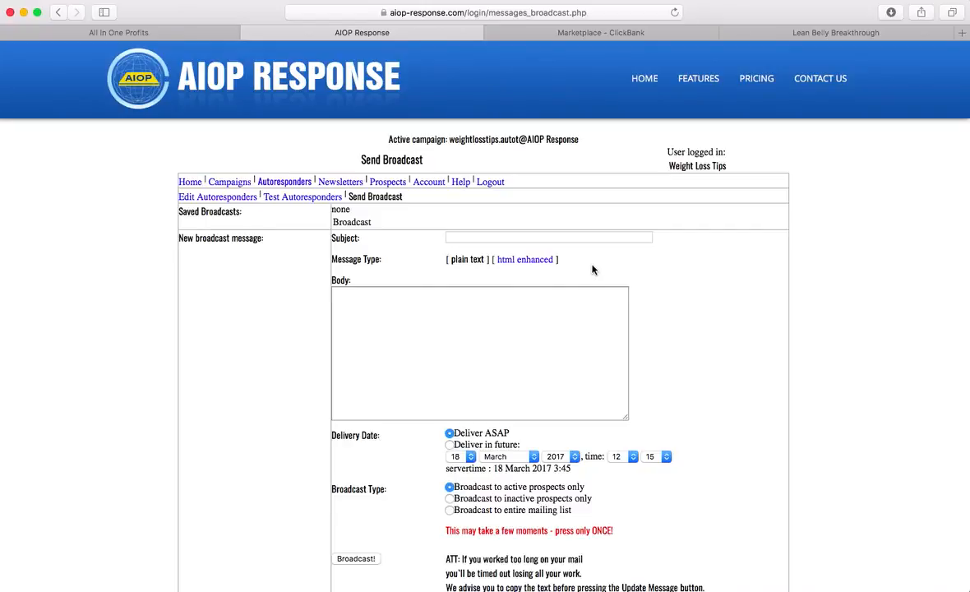
scroll(633, 240, down, 3)
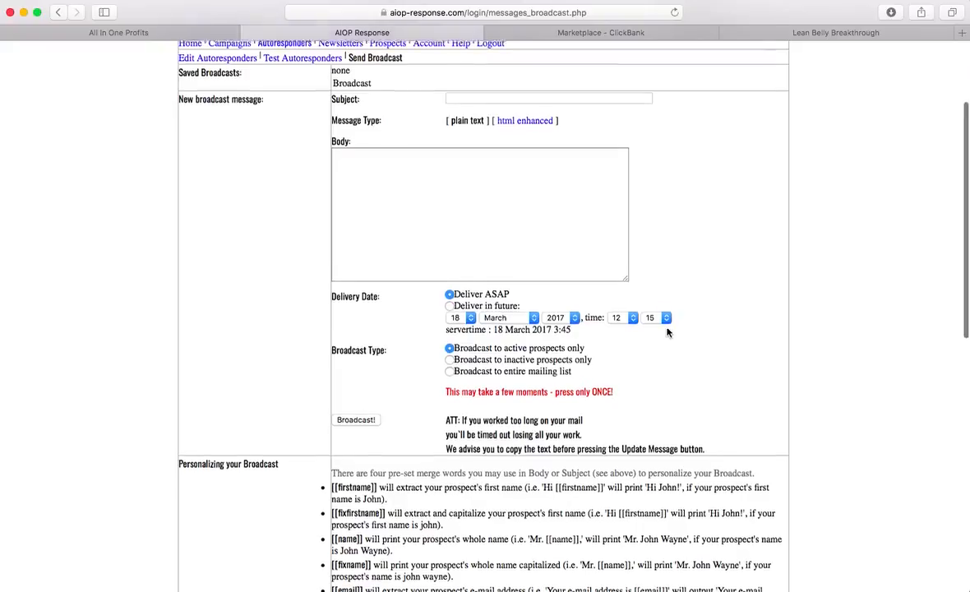
scroll(668, 332, up, 5)
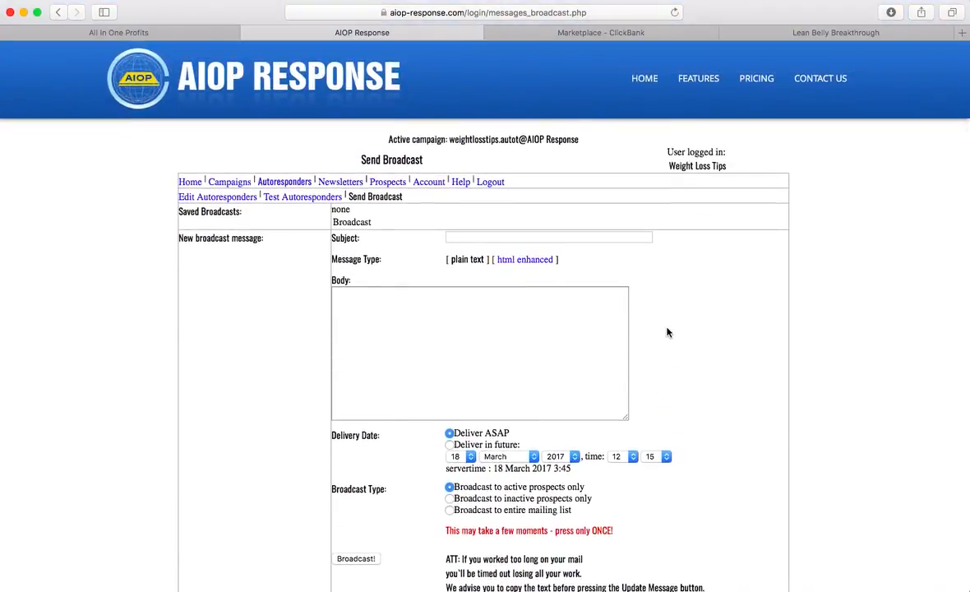